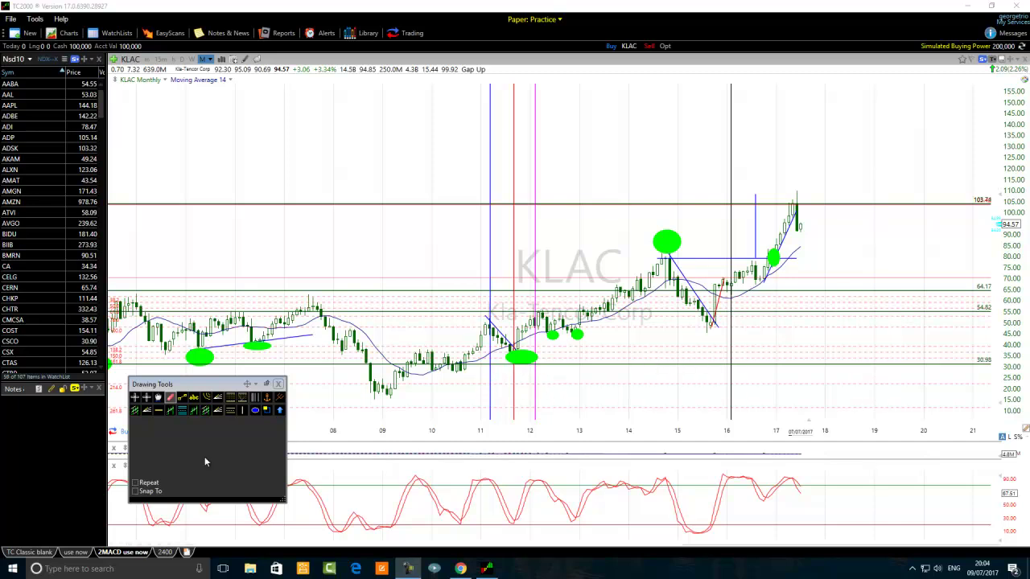
Step: Draw two green ellipses stacked in the empty area above the 2014 peak, at about 144 and 121 on the price scale
{"action": "left_click", "coordinate": [255, 411]}
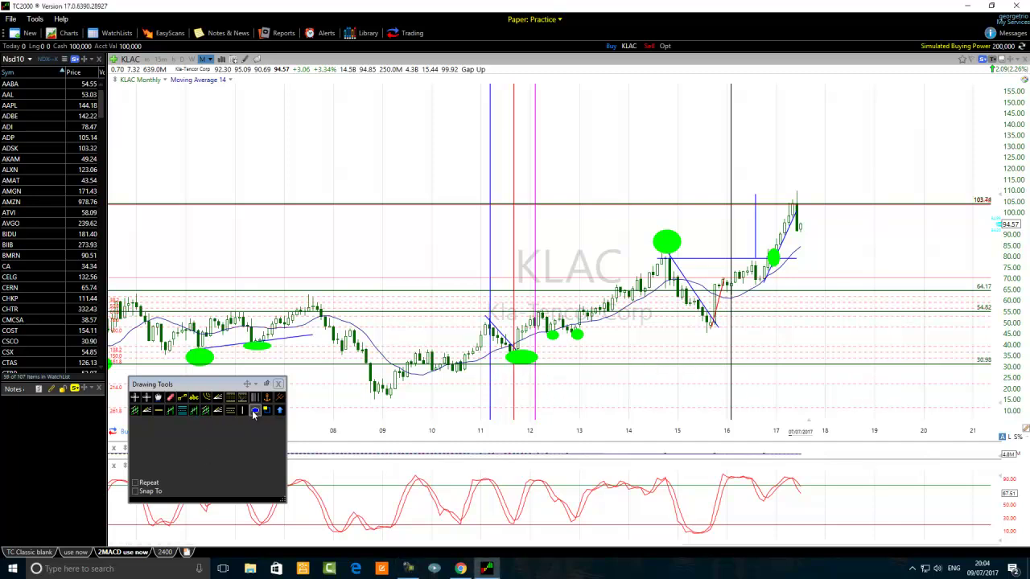
{"action": "mouse_move", "coordinate": [680, 96]}
{"action": "left_mouse_down"}
{"action": "mouse_move", "coordinate": [625, 146]}
{"action": "mouse_move", "coordinate": [636, 143]}
{"action": "left_mouse_up"}
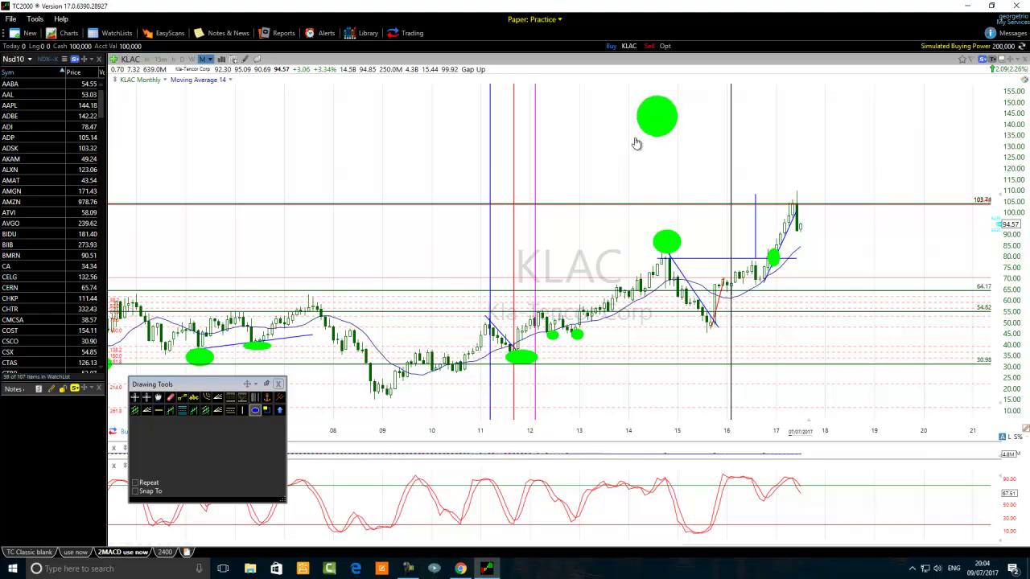
{"action": "left_click", "coordinate": [255, 411]}
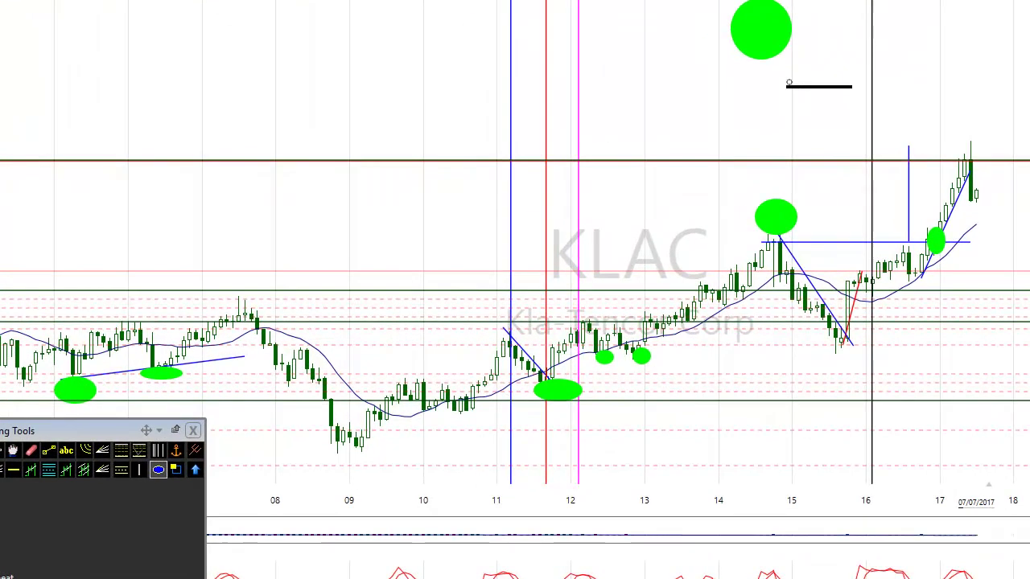
{"action": "left_click_drag", "start_coordinate": [682, 149], "coordinate": [646, 180]}
{"action": "mouse_move", "coordinate": [744, 124]}
{"action": "left_mouse_down"}
{"action": "mouse_move", "coordinate": [723, 139]}
{"action": "mouse_move", "coordinate": [738, 139]}
{"action": "left_mouse_up"}
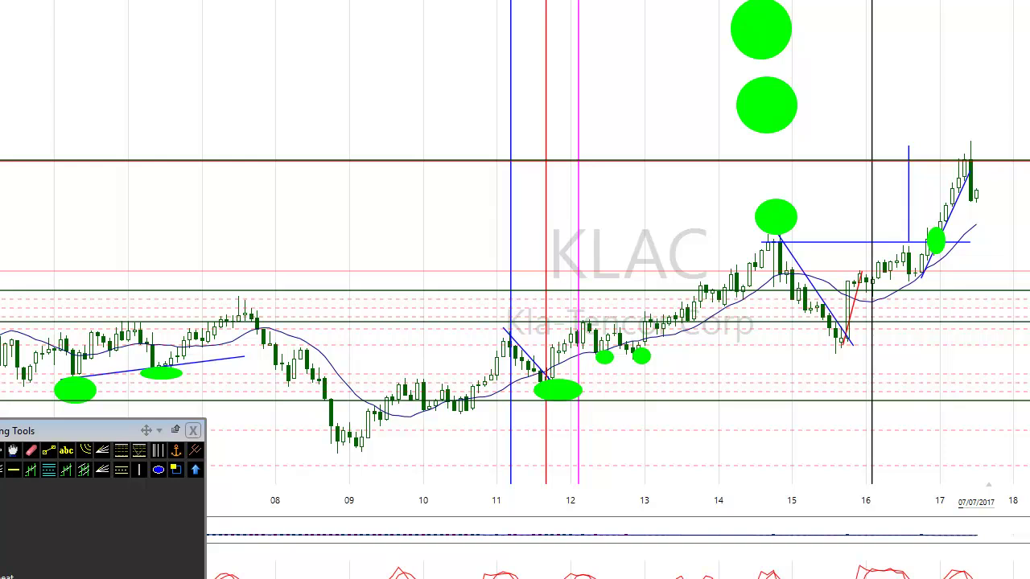
Step: Sketch an up-down-up zigzag of three trend lines above the 2012–2013 prices, with a horizontal line at about 150 across its top
{"action": "left_click", "coordinate": [48, 451]}
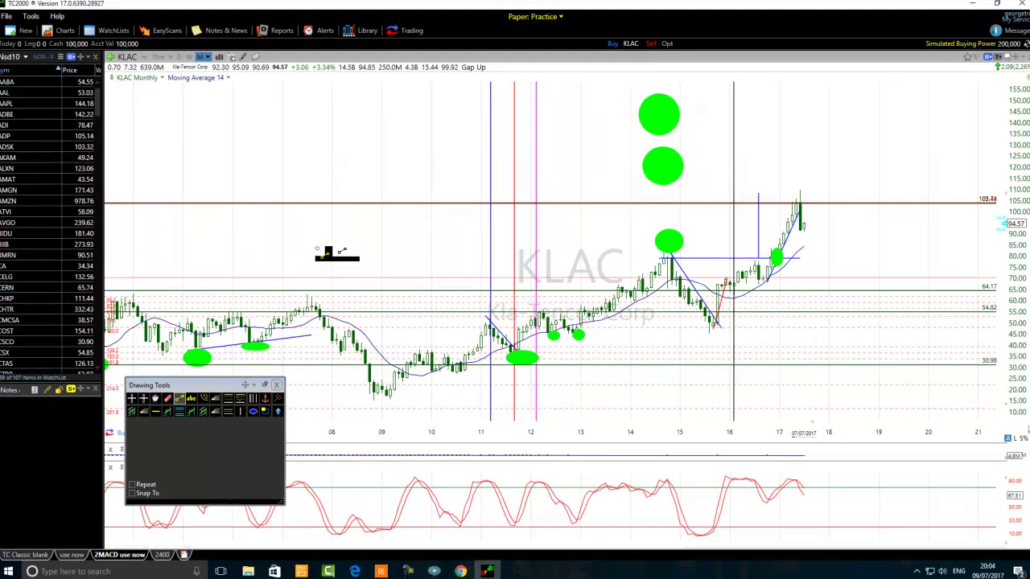
{"action": "scroll", "coordinate": [228, 238], "scroll_direction": "up", "scroll_amount": 3}
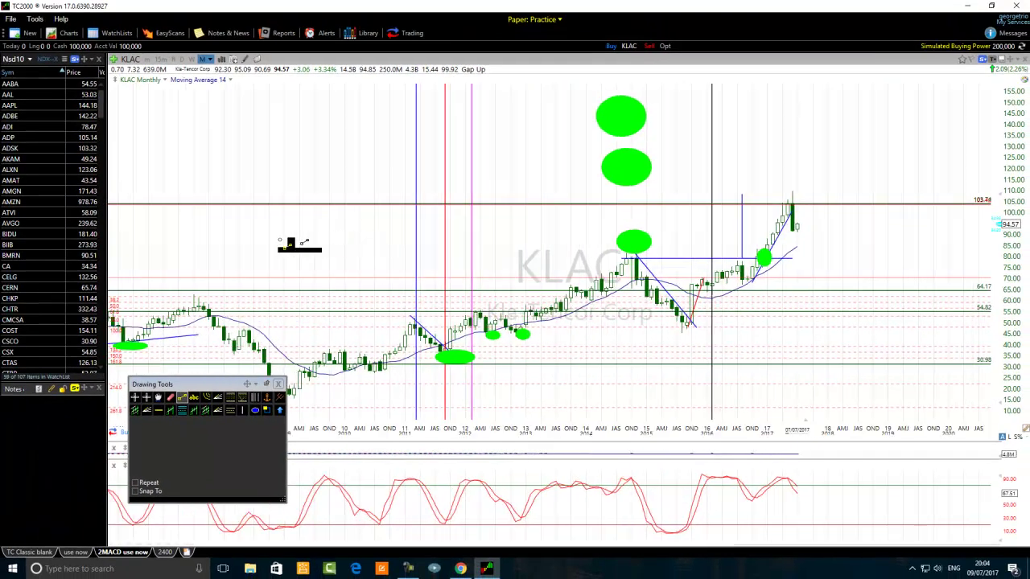
{"action": "scroll", "coordinate": [322, 237], "scroll_direction": "up", "scroll_amount": 2}
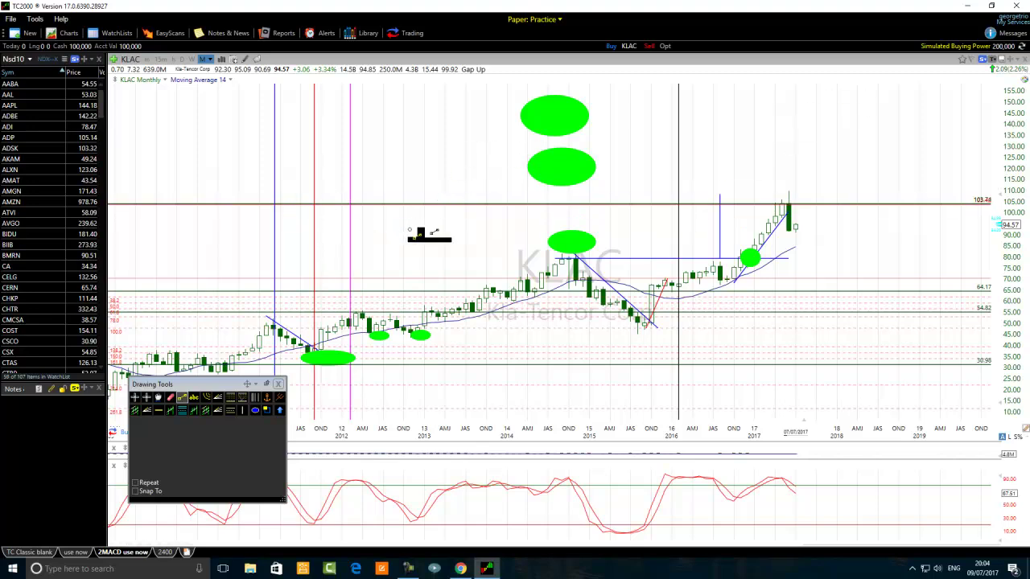
{"action": "left_click_drag", "start_coordinate": [384, 187], "coordinate": [415, 142]}
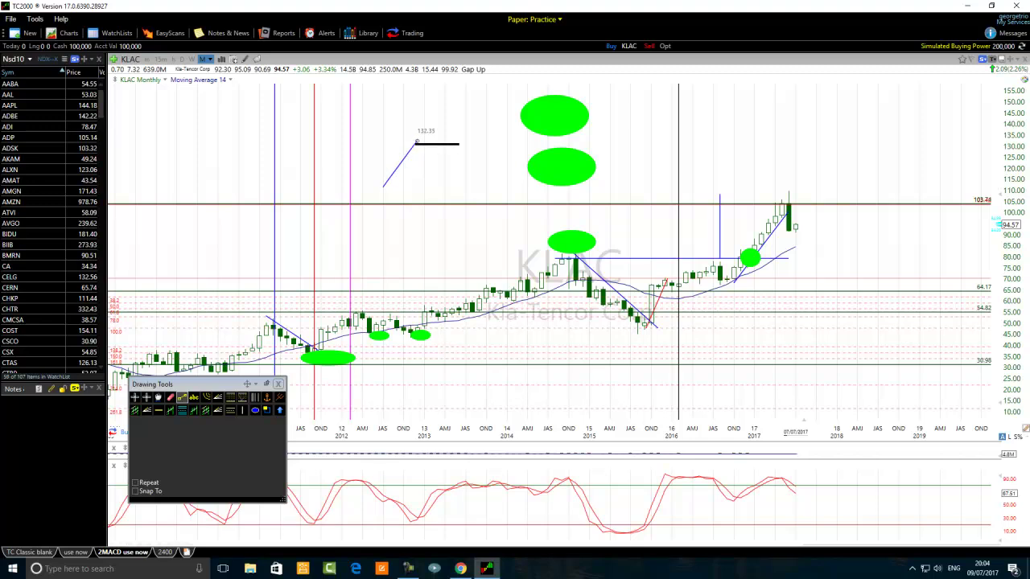
{"action": "left_click", "coordinate": [183, 399]}
{"action": "left_click_drag", "start_coordinate": [417, 147], "coordinate": [437, 159]}
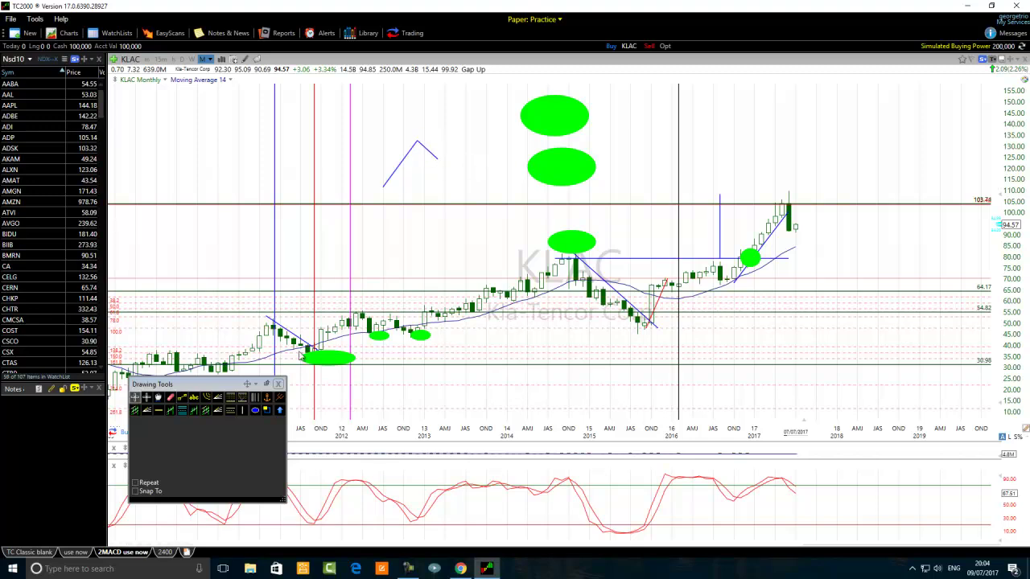
{"action": "left_click", "coordinate": [184, 398]}
{"action": "left_click_drag", "start_coordinate": [439, 164], "coordinate": [458, 103]}
{"action": "left_click", "coordinate": [182, 398]}
{"action": "left_click_drag", "start_coordinate": [396, 103], "coordinate": [520, 102]}
Step: Draw trend lines from the late-2015 low up to the mid-2016 high at about 77 and down to the late-2016 low
{"action": "left_click", "coordinate": [181, 397]}
{"action": "left_click_drag", "start_coordinate": [648, 325], "coordinate": [750, 265]}
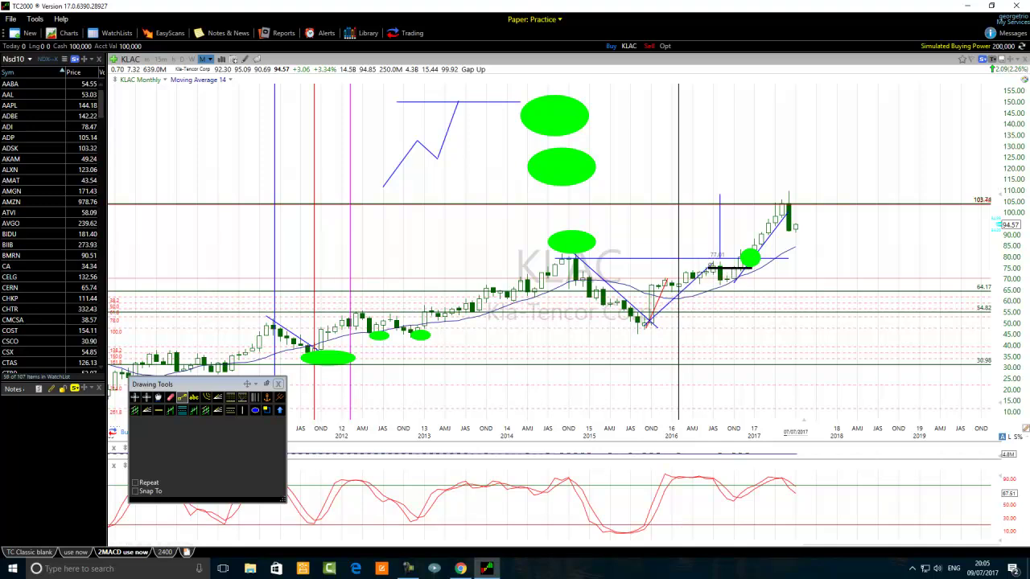
{"action": "key", "text": "Escape"}
{"action": "left_click", "coordinate": [182, 396]}
{"action": "key", "text": "Escape"}
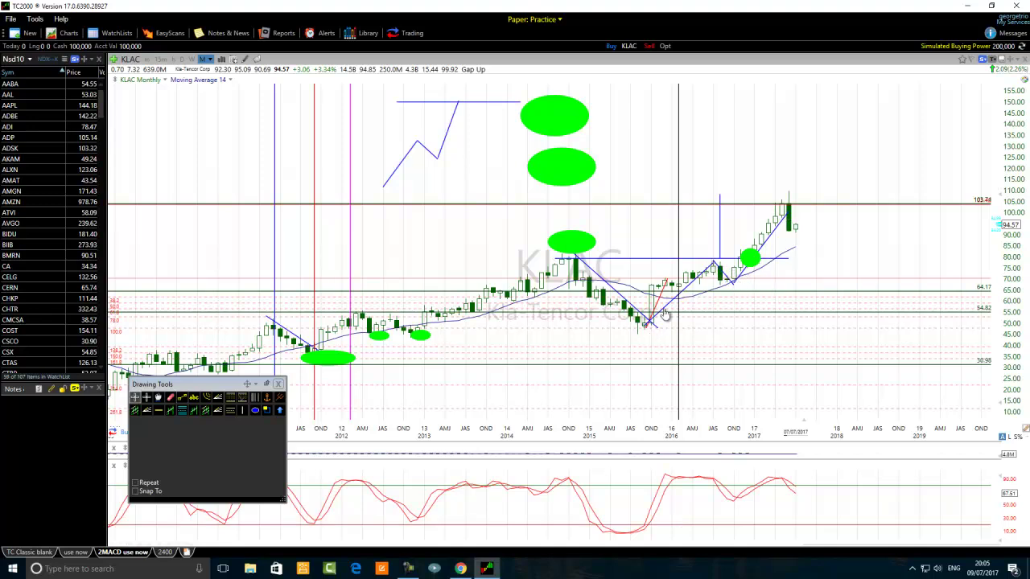
Step: Change the color of the rising trend line from the late-2015 low to the mid-2016 high to red
{"action": "right_click", "coordinate": [689, 289]}
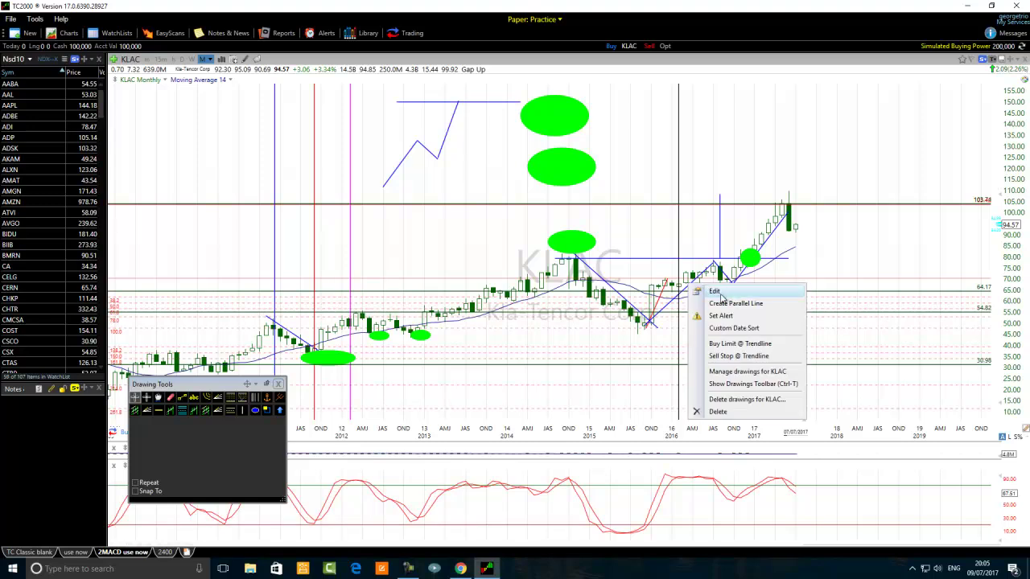
{"action": "left_click", "coordinate": [718, 293]}
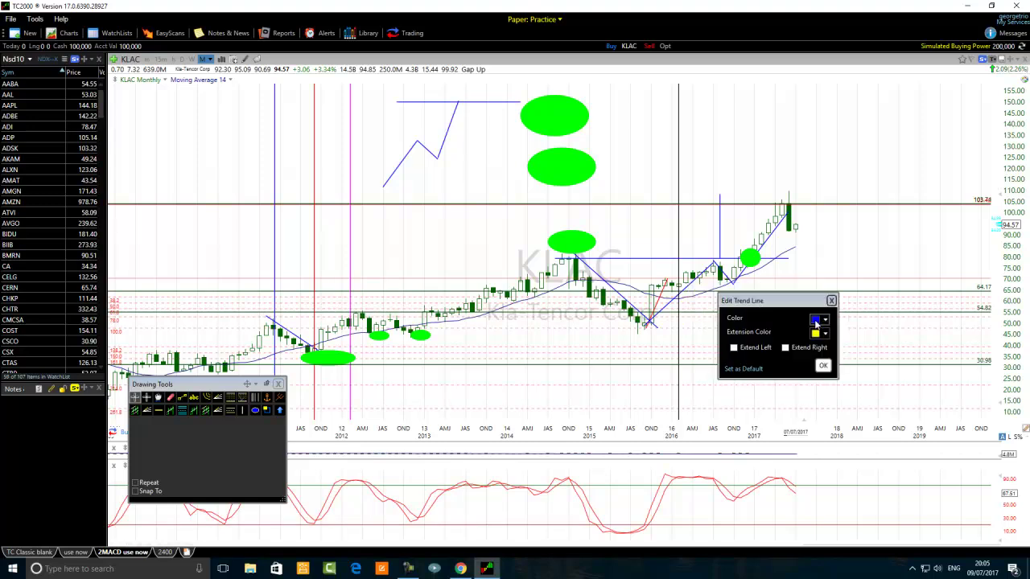
{"action": "left_click", "coordinate": [817, 320]}
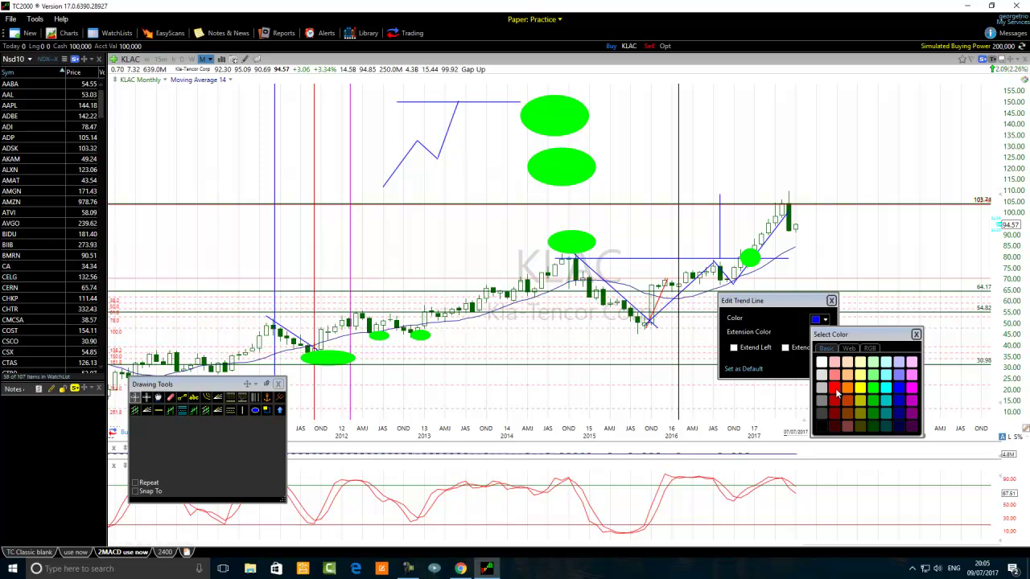
{"action": "left_click", "coordinate": [836, 392]}
{"action": "left_click", "coordinate": [824, 366]}
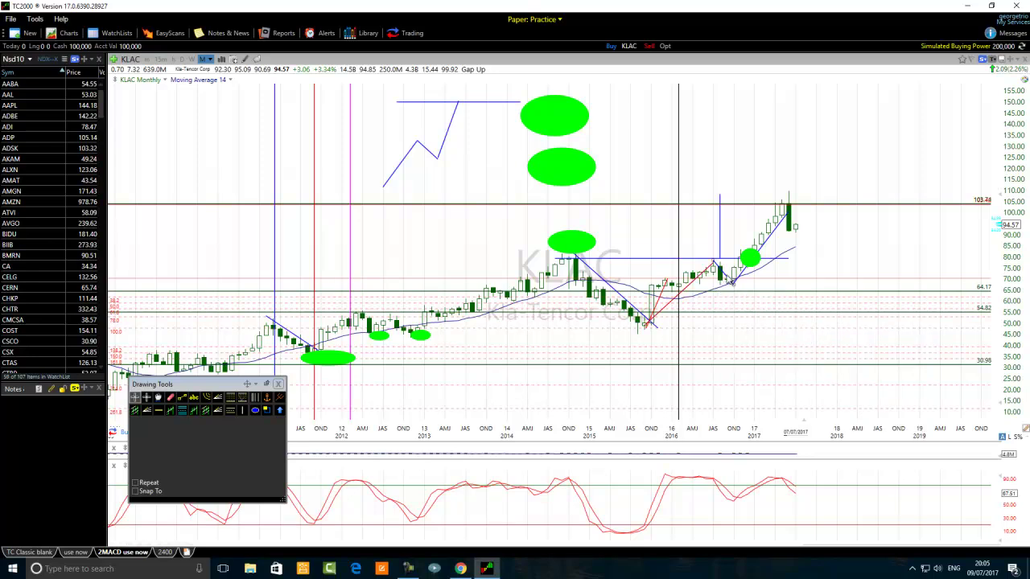
Step: Change the color of the short falling trend line between the mid-2016 high and the late-2016 low to red
{"action": "right_click", "coordinate": [728, 279]}
{"action": "left_click", "coordinate": [753, 284]}
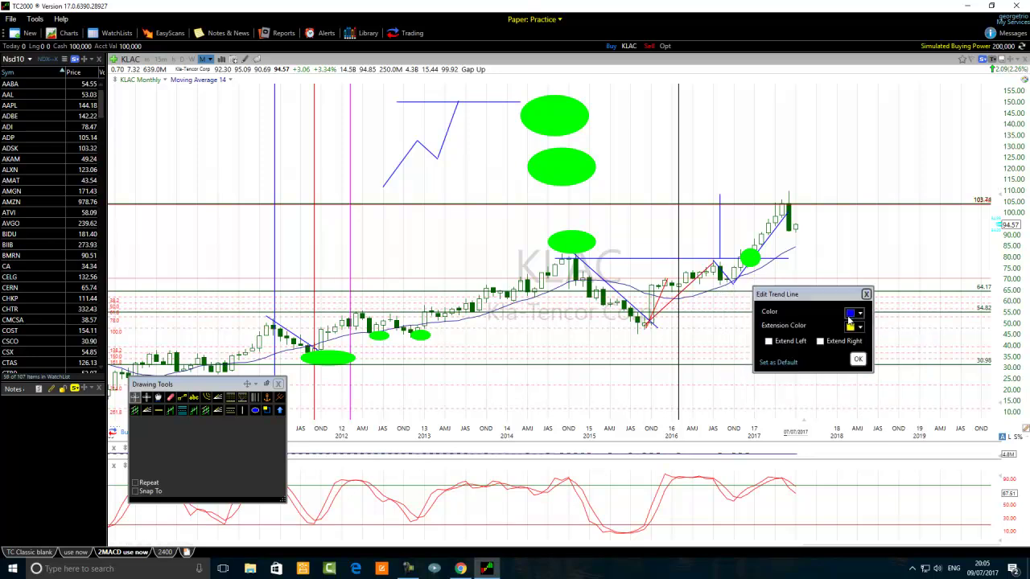
{"action": "left_click", "coordinate": [855, 313]}
{"action": "left_click", "coordinate": [869, 381]}
{"action": "left_click", "coordinate": [858, 359]}
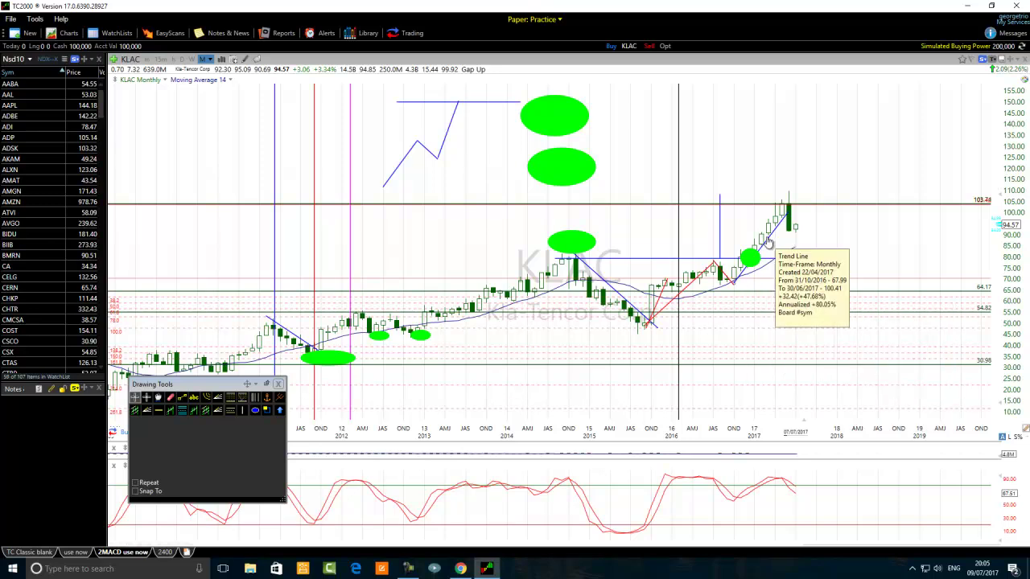
Step: Change the color of the rising trend line from the late-2016 low to the mid-2017 high to red
{"action": "right_click", "coordinate": [775, 240]}
{"action": "left_click", "coordinate": [791, 245]}
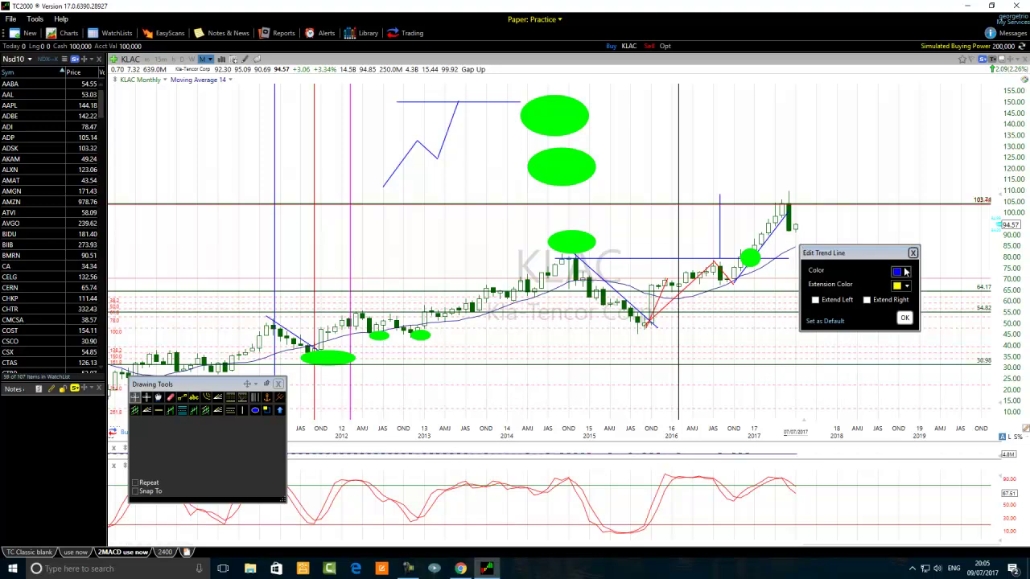
{"action": "left_click", "coordinate": [900, 273]}
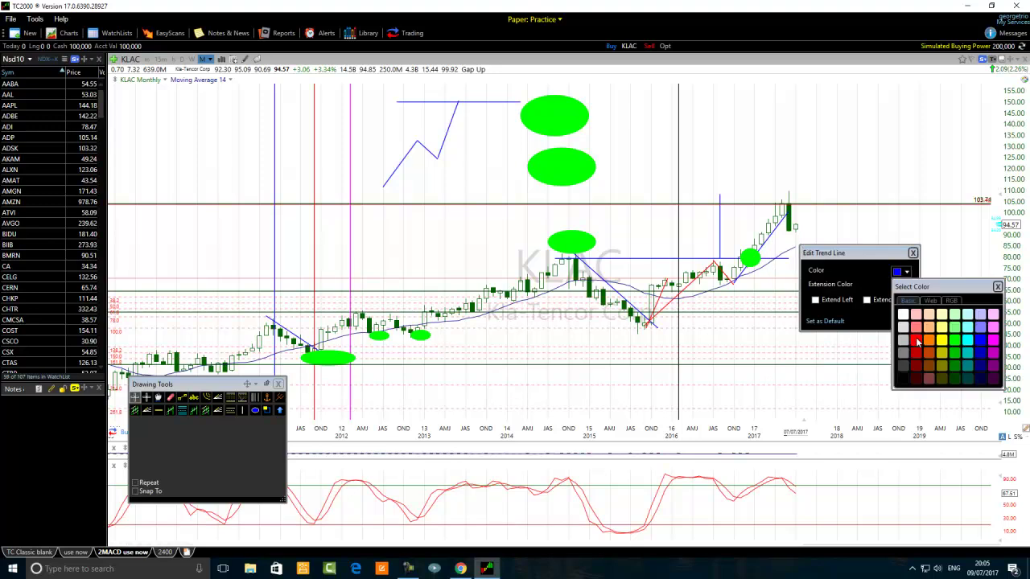
{"action": "left_click", "coordinate": [917, 342]}
{"action": "left_click", "coordinate": [901, 320]}
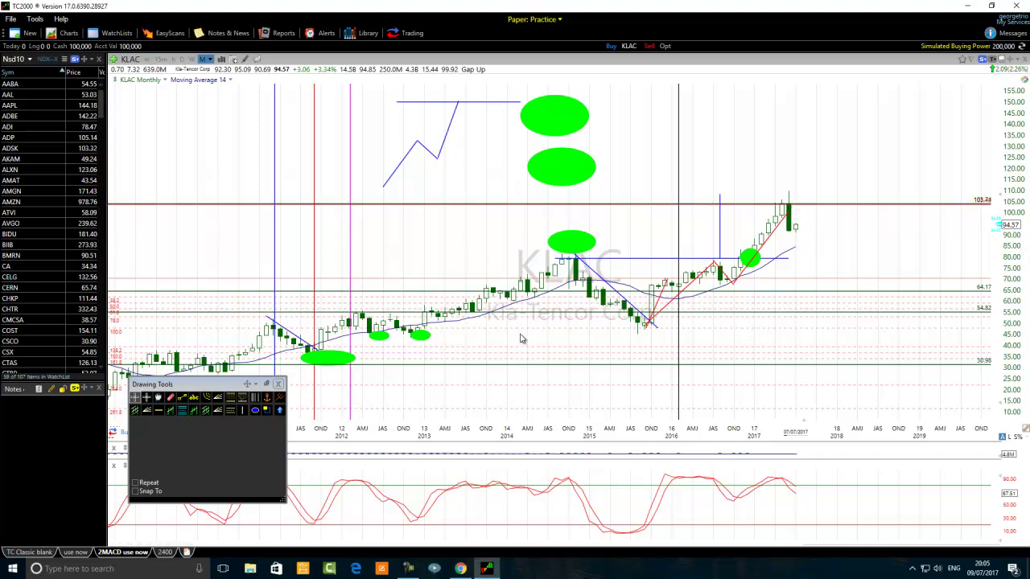
Step: Erase the green ellipse covering the breakout candles around the start of 2017
{"action": "scroll", "coordinate": [519, 338], "scroll_direction": "up", "scroll_amount": 5}
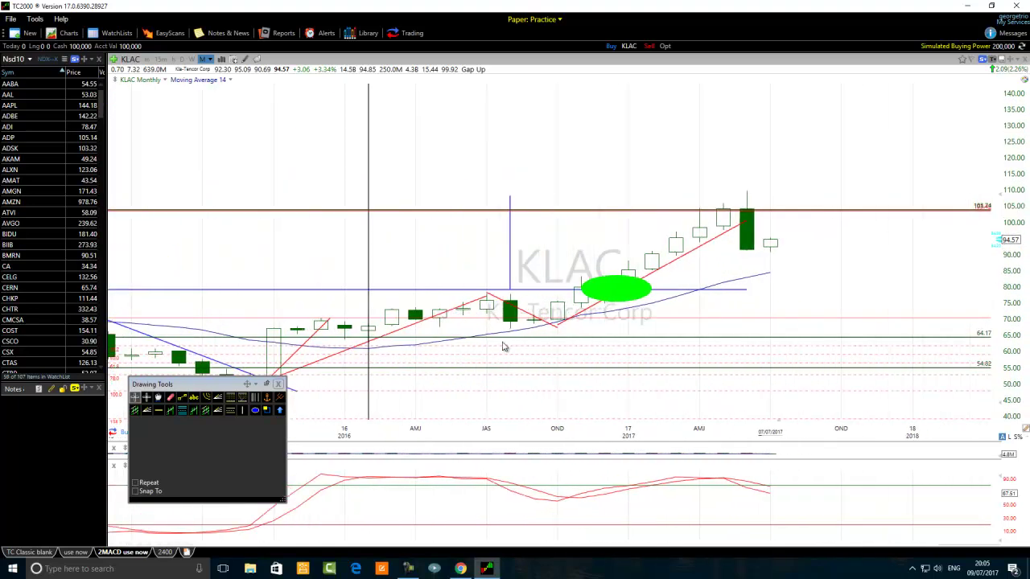
{"action": "scroll", "coordinate": [503, 347], "scroll_direction": "up", "scroll_amount": 4}
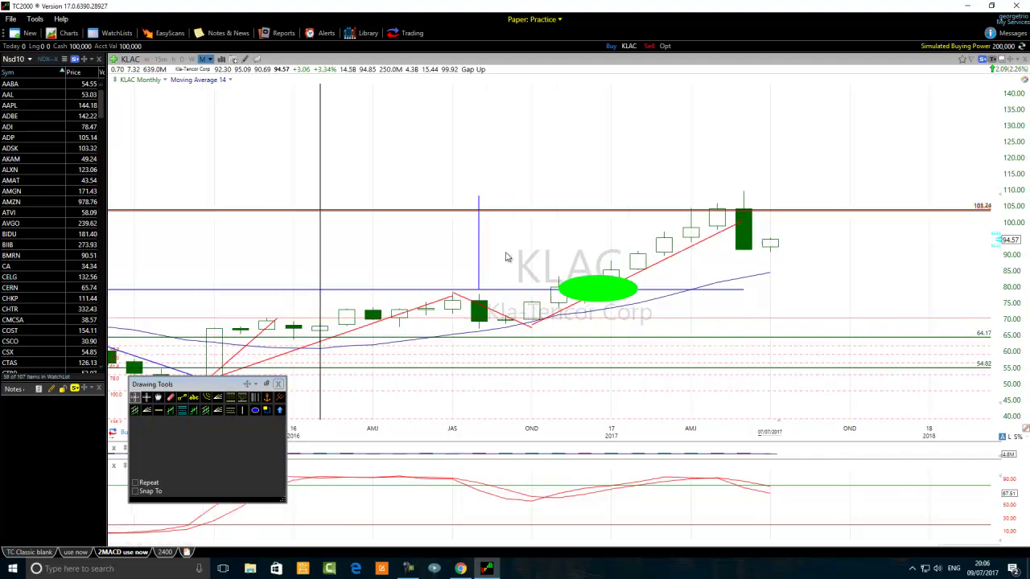
{"action": "scroll", "coordinate": [496, 275], "scroll_direction": "up", "scroll_amount": 2}
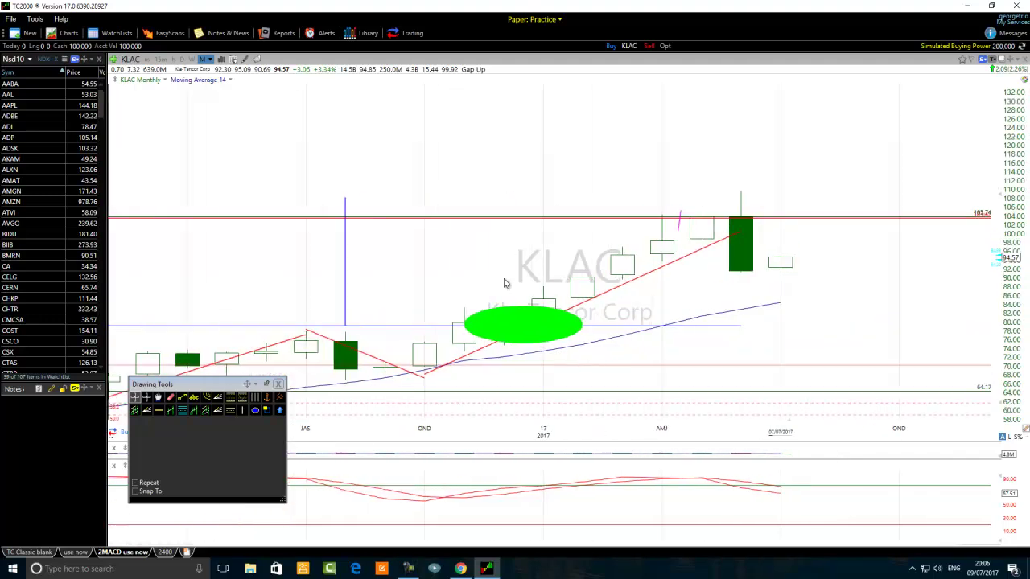
{"action": "left_click", "coordinate": [170, 399]}
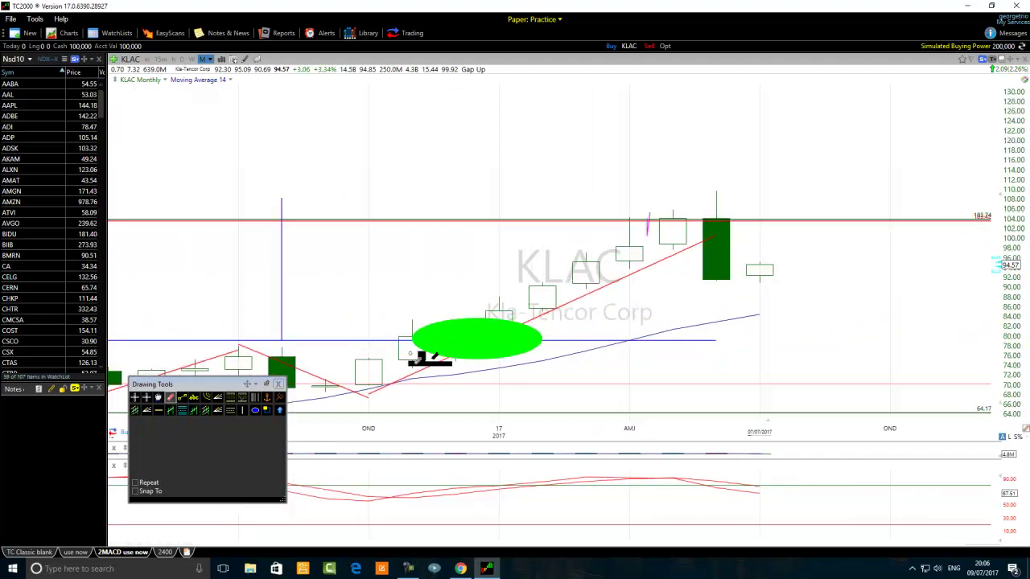
{"action": "left_click", "coordinate": [481, 336]}
Step: Examine the red up-down-up swings from the late-2015 low against the blue horizontal resistance line and the 2017 highs
{"action": "scroll", "coordinate": [500, 362], "scroll_direction": "down", "scroll_amount": 3}
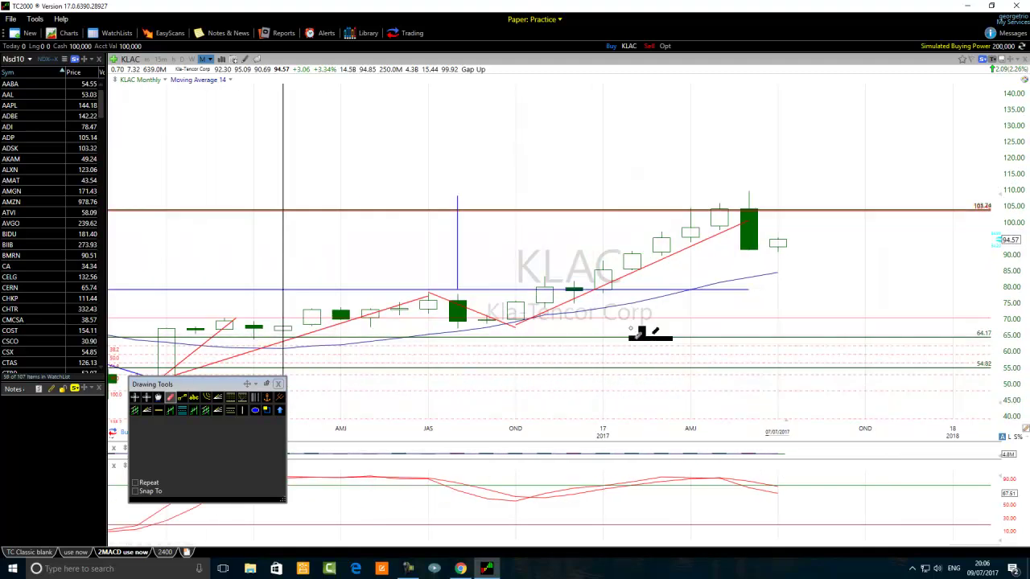
{"action": "scroll", "coordinate": [619, 347], "scroll_direction": "up", "scroll_amount": 1}
{"action": "scroll", "coordinate": [619, 347], "scroll_direction": "up", "scroll_amount": 1}
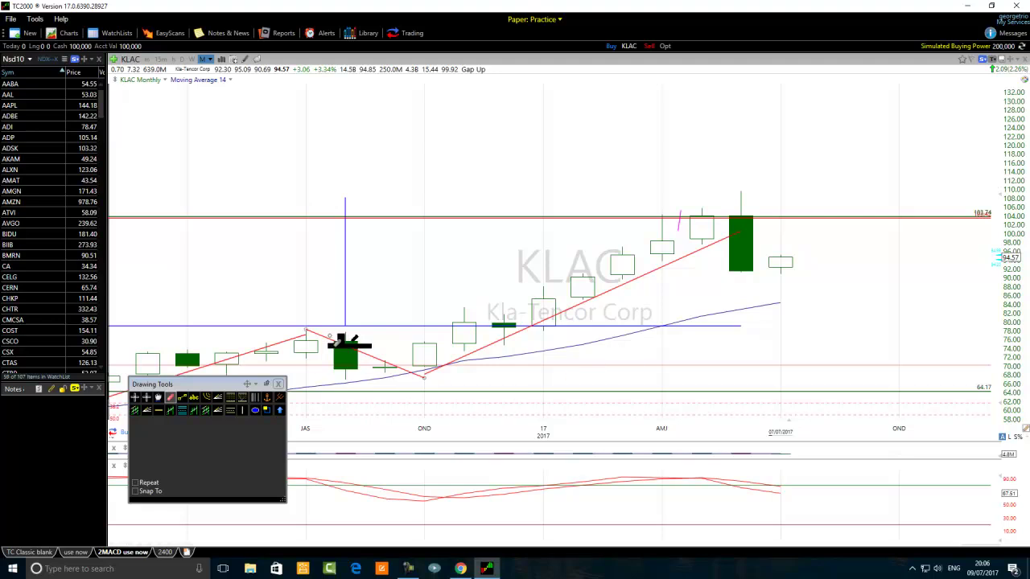
{"action": "scroll", "coordinate": [483, 346], "scroll_direction": "down", "scroll_amount": 2}
{"action": "scroll", "coordinate": [466, 342], "scroll_direction": "down", "scroll_amount": 1}
{"action": "scroll", "coordinate": [518, 389], "scroll_direction": "down", "scroll_amount": 1}
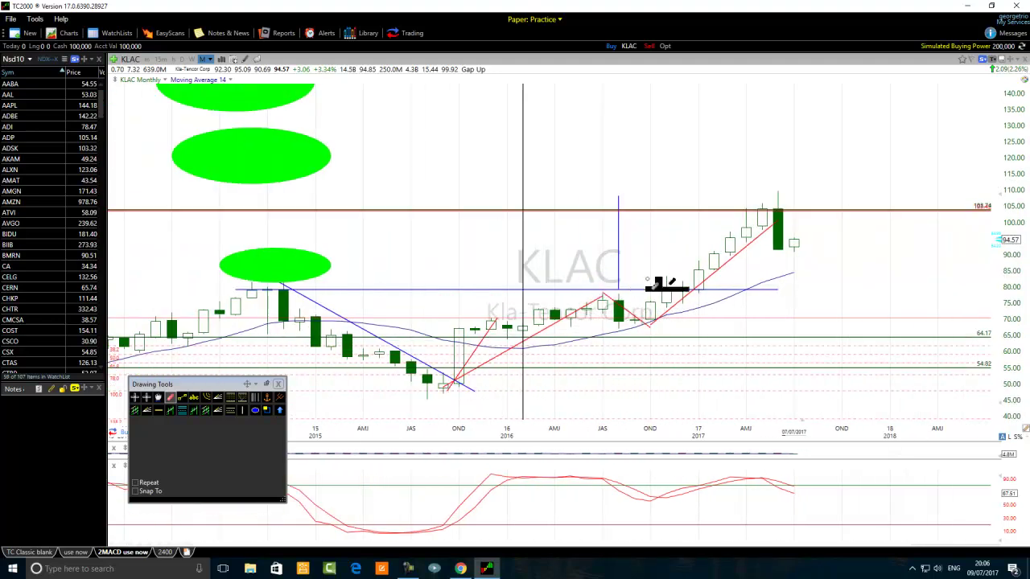
{"action": "scroll", "coordinate": [425, 306], "scroll_direction": "down", "scroll_amount": 1}
{"action": "scroll", "coordinate": [563, 291], "scroll_direction": "down", "scroll_amount": 1}
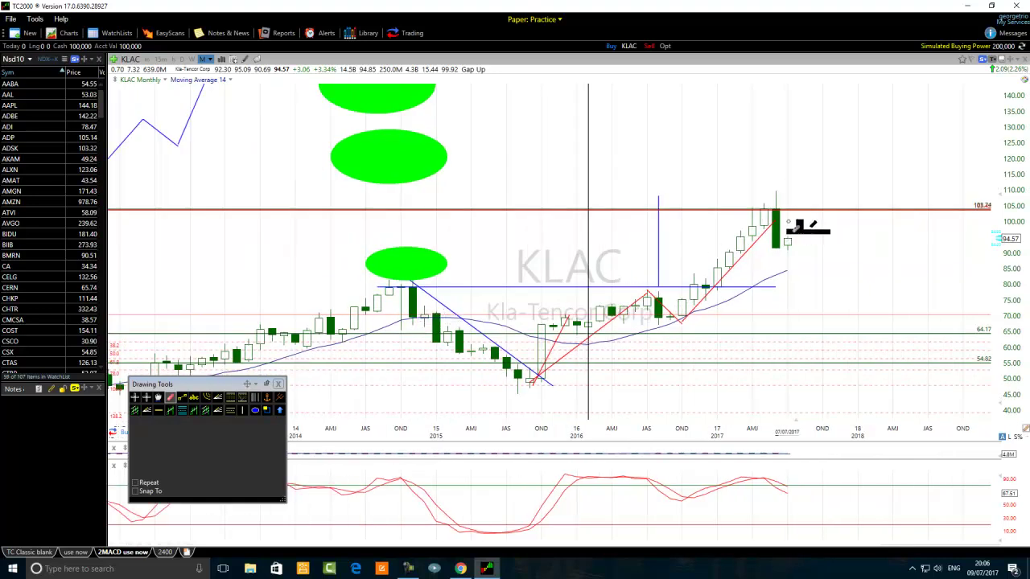
{"action": "mouse_move", "coordinate": [806, 211]}
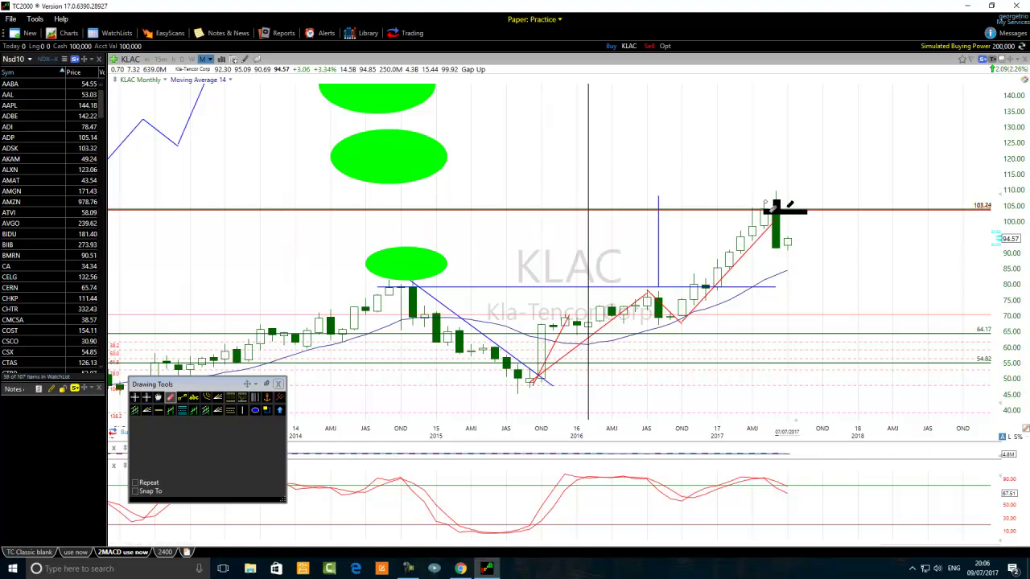
{"action": "scroll", "coordinate": [206, 267], "scroll_direction": "down", "scroll_amount": 1}
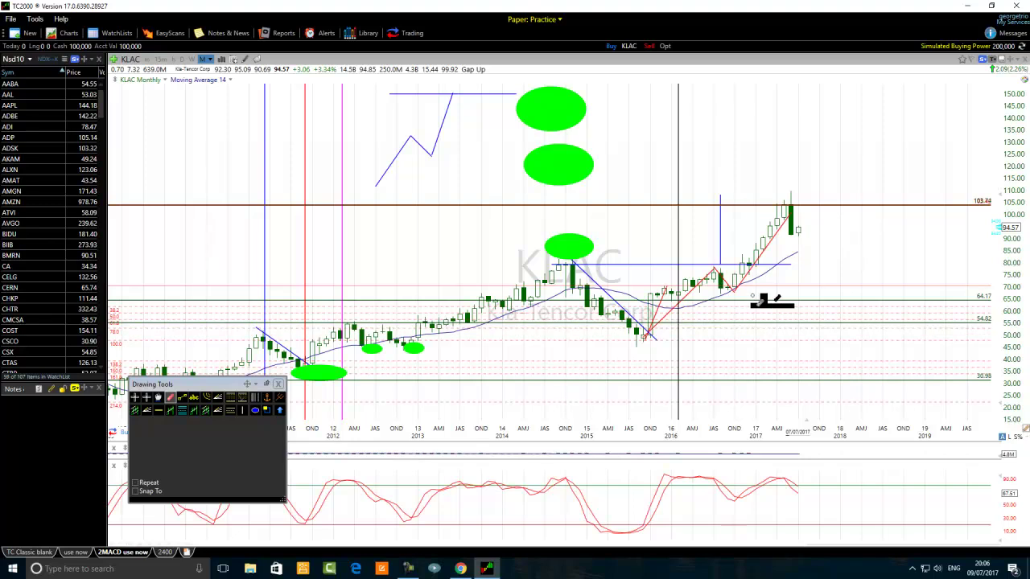
{"action": "scroll", "coordinate": [770, 301], "scroll_direction": "up", "scroll_amount": 1}
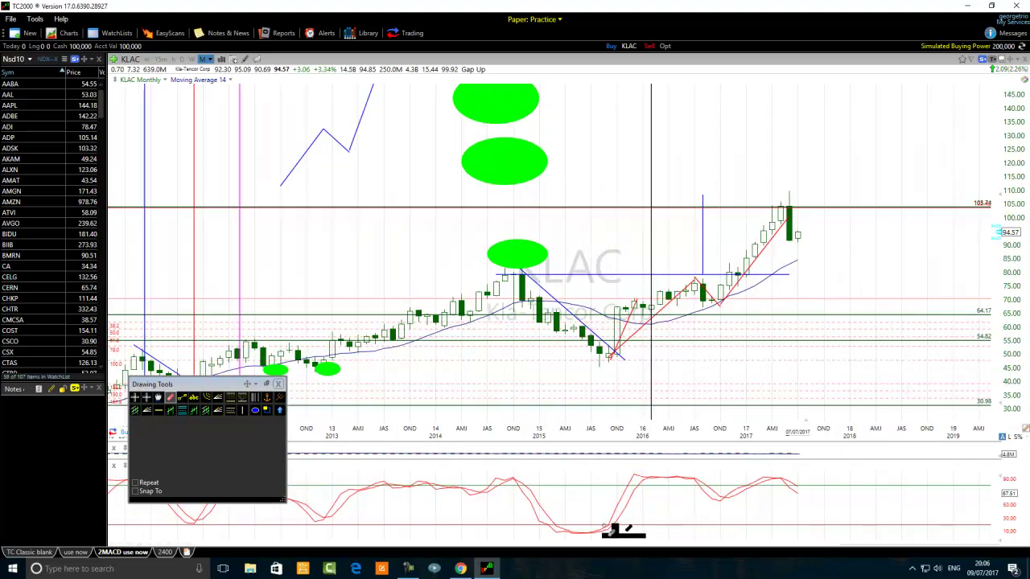
Step: Move the Drawing Tools window clear of the price bars and mark the Stochastics' mid-2016 and mid-2017 peaks with green ellipses
{"action": "left_click", "coordinate": [136, 400]}
{"action": "mouse_move", "coordinate": [217, 391]}
{"action": "left_mouse_down"}
{"action": "mouse_move", "coordinate": [99, 460]}
{"action": "mouse_move", "coordinate": [179, 492]}
{"action": "mouse_move", "coordinate": [173, 477]}
{"action": "mouse_move", "coordinate": [188, 483]}
{"action": "left_mouse_up"}
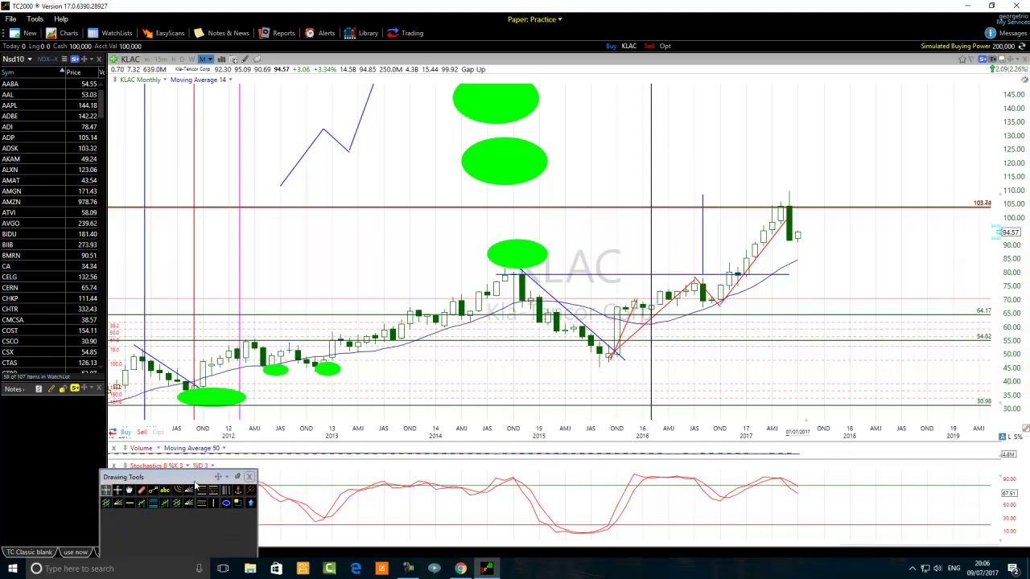
{"action": "left_click", "coordinate": [225, 504]}
{"action": "left_click_drag", "start_coordinate": [693, 473], "coordinate": [670, 493]}
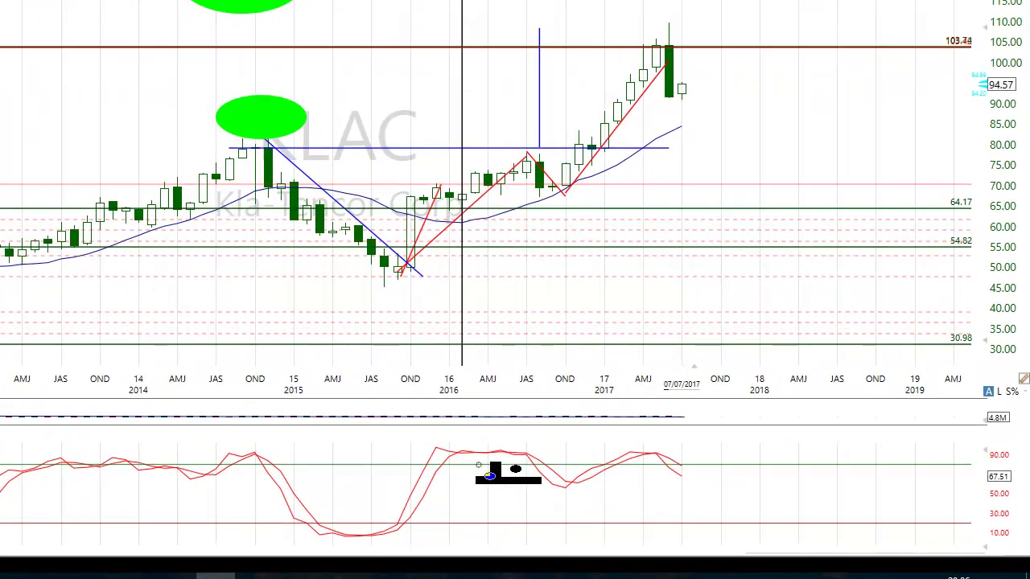
{"action": "left_click_drag", "start_coordinate": [489, 476], "coordinate": [537, 478]}
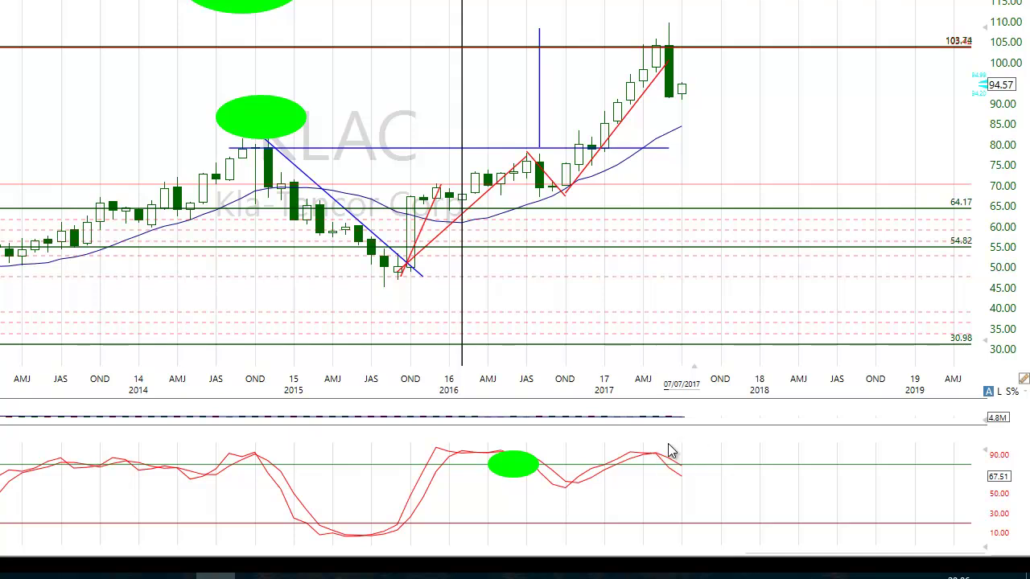
{"action": "left_click_drag", "start_coordinate": [682, 445], "coordinate": [631, 471]}
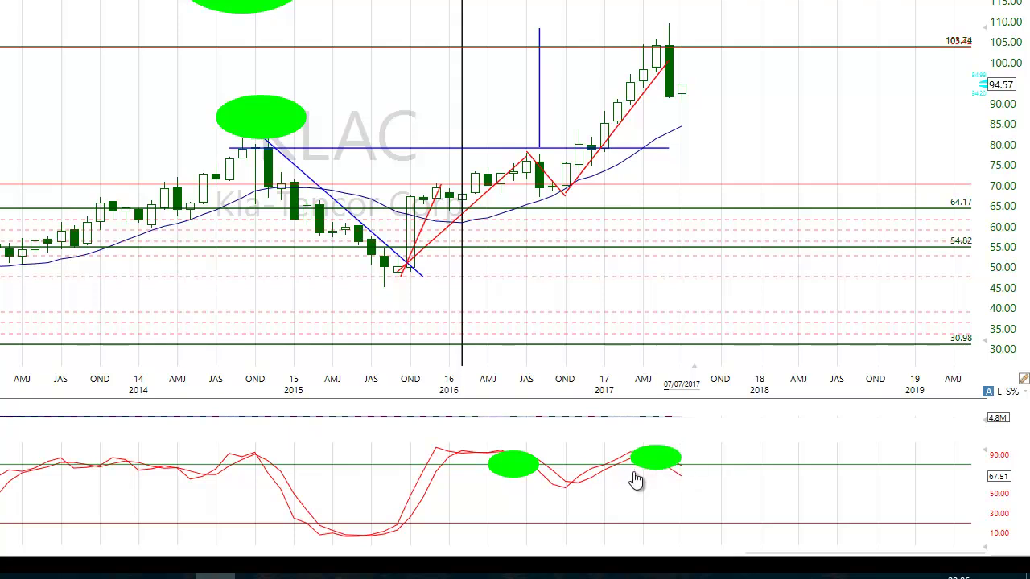
Step: Move the mid-2016 green ellipse on the Stochastics back onto the early-2016 peak
{"action": "left_click_drag", "start_coordinate": [507, 471], "coordinate": [469, 462]}
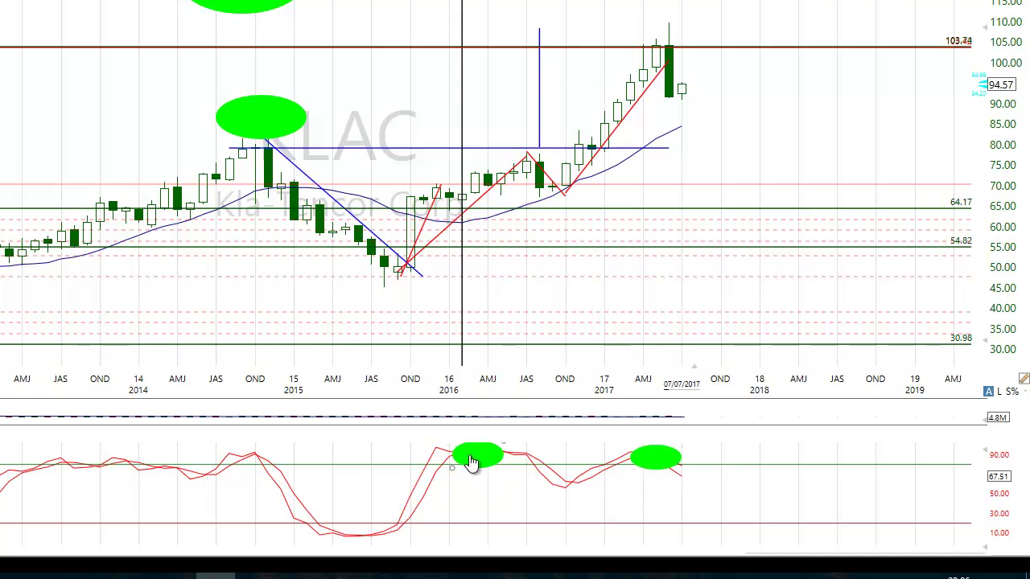
{"action": "left_click", "coordinate": [644, 466]}
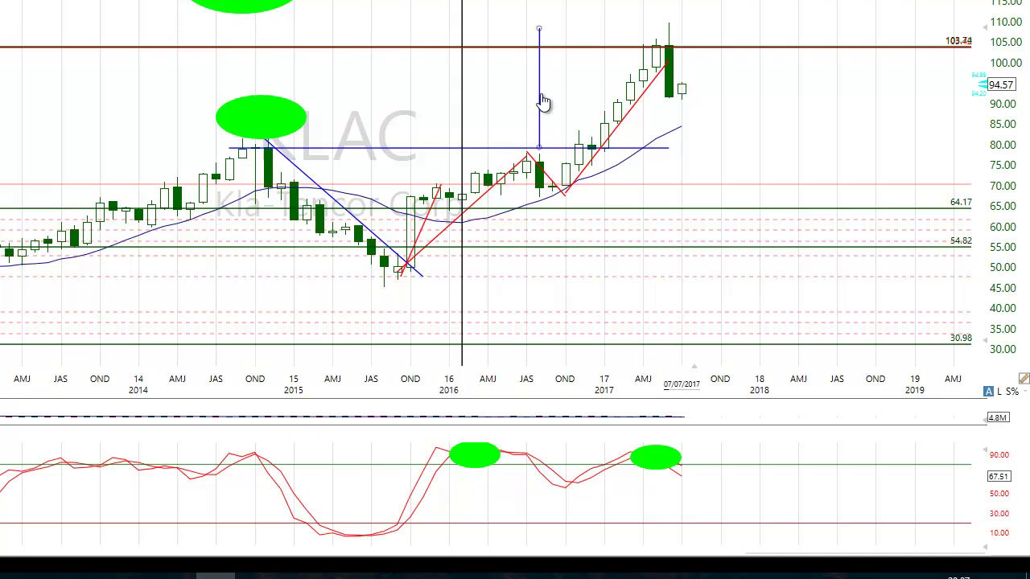
{"action": "mouse_move", "coordinate": [538, 124]}
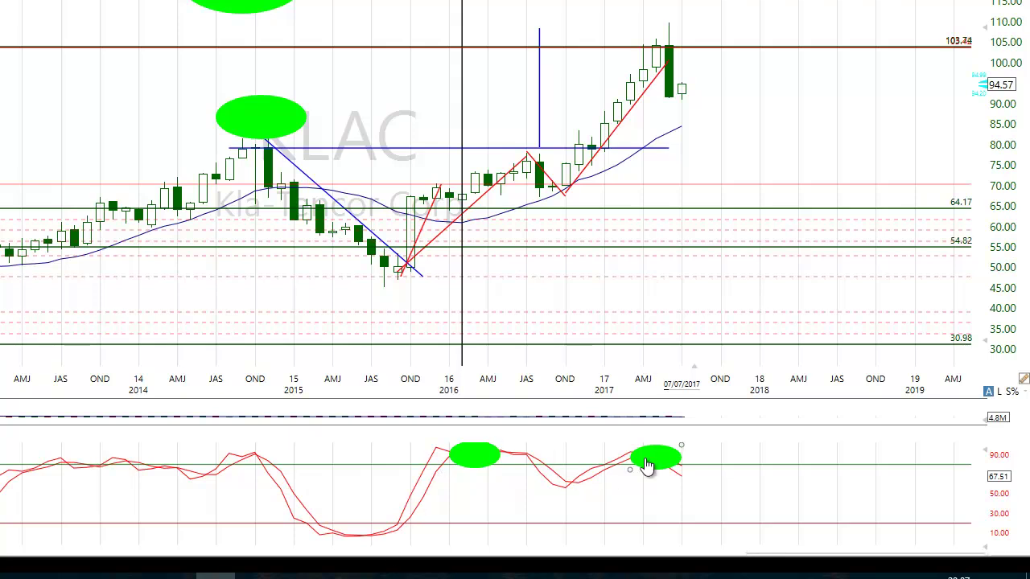
{"action": "mouse_move", "coordinate": [647, 465]}
Step: Span the late-2015 low to the blue resistance with the vertical blue line, and project it upward from the resistance at the late-2016 breakout
{"action": "left_click_drag", "start_coordinate": [543, 121], "coordinate": [412, 239]}
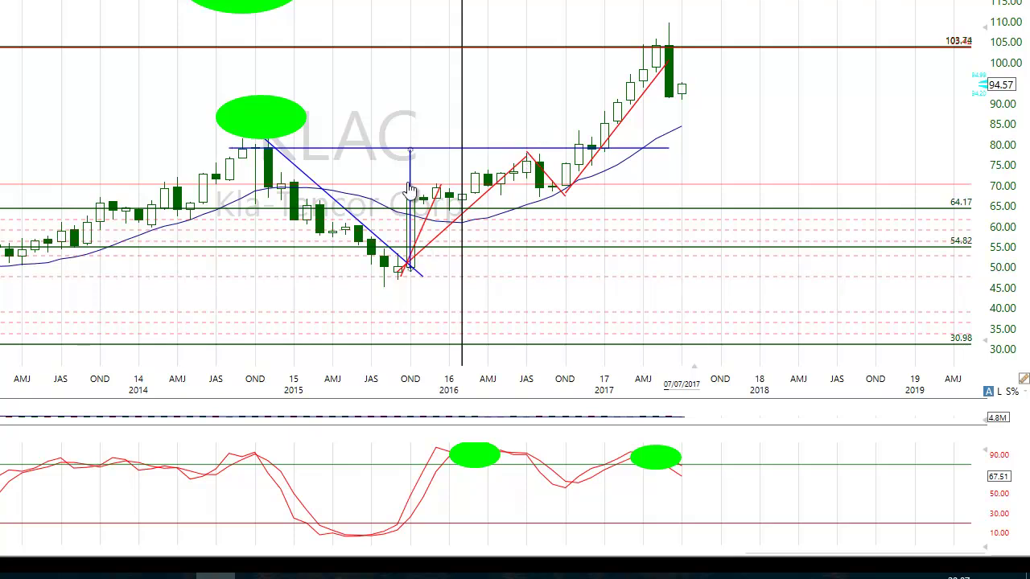
{"action": "mouse_move", "coordinate": [412, 187]}
{"action": "left_click_drag", "start_coordinate": [412, 190], "coordinate": [584, 74]}
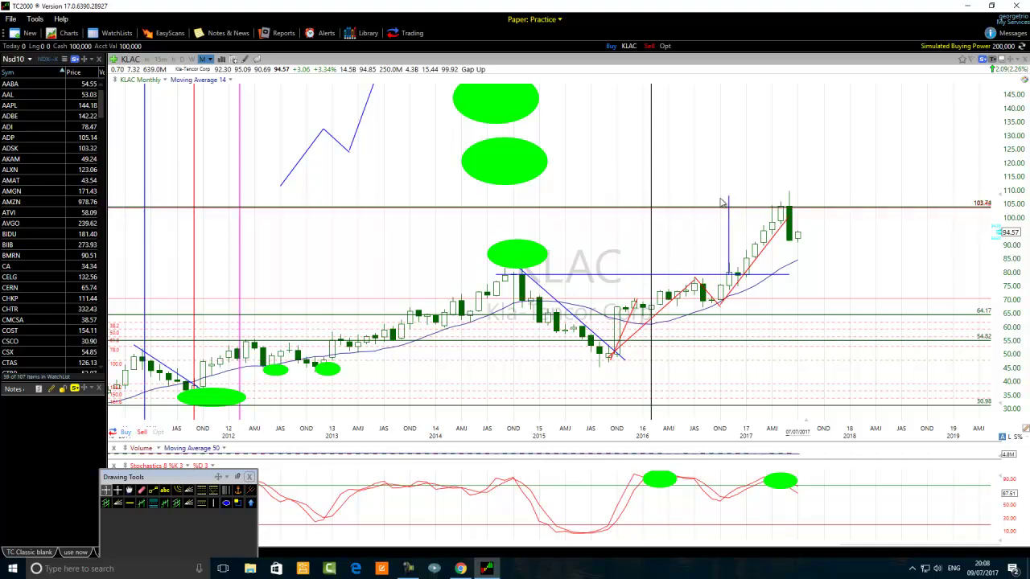
Step: Check the price at the top of the vertical blue line with the crosshair and shift the line onto the December 2016 candle
{"action": "left_click", "coordinate": [721, 202]}
{"action": "left_click_drag", "start_coordinate": [722, 201], "coordinate": [702, 201]}
{"action": "left_click", "coordinate": [702, 201]}
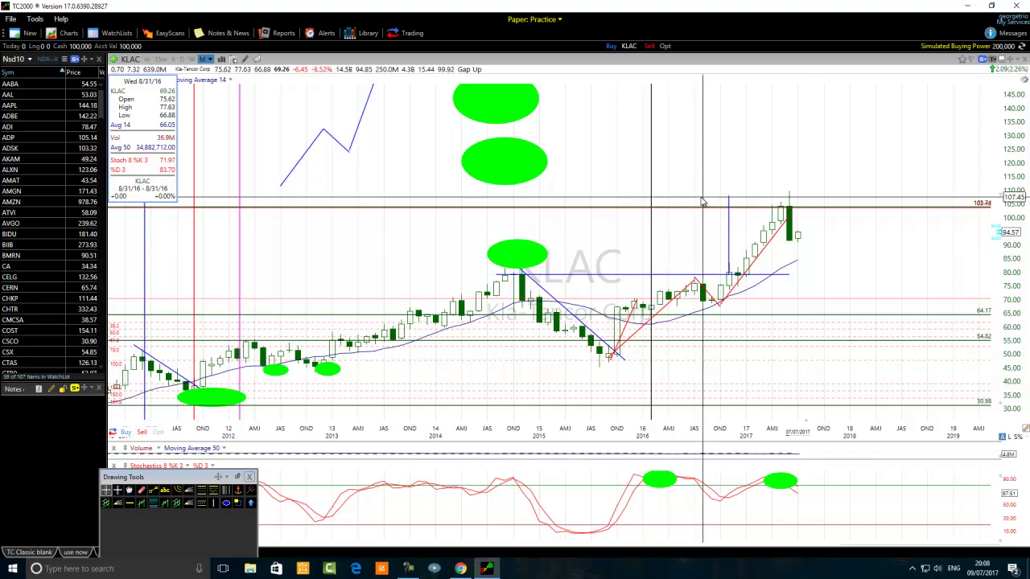
{"action": "left_click_drag", "start_coordinate": [728, 256], "coordinate": [747, 241]}
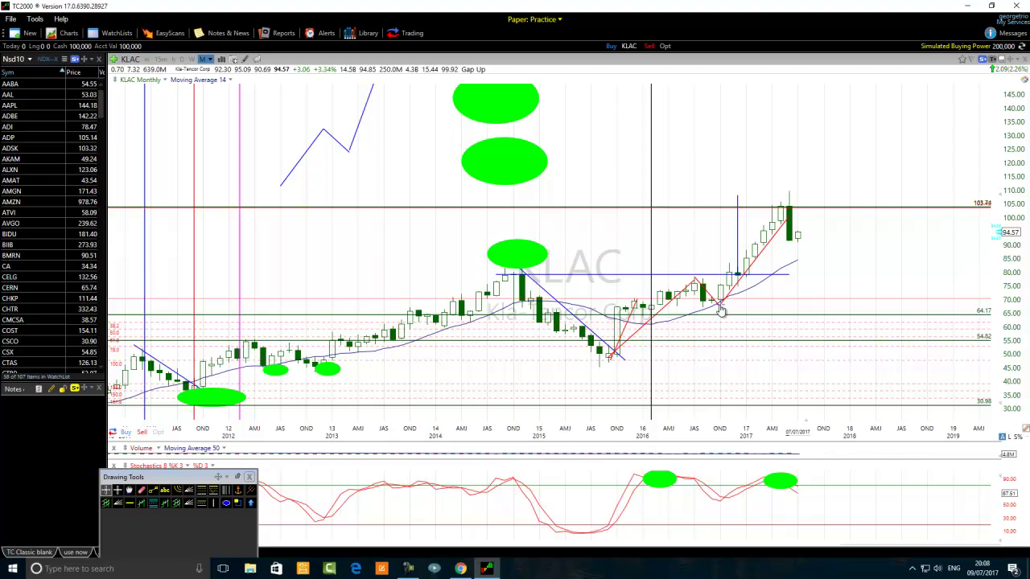
{"action": "left_click", "coordinate": [724, 242]}
{"action": "left_click_drag", "start_coordinate": [723, 243], "coordinate": [732, 201]}
{"action": "mouse_move", "coordinate": [724, 300]}
Step: Move the middle green ellipse from above the late-2014 peak to just above the mid-2017 high
{"action": "left_click_drag", "start_coordinate": [490, 173], "coordinate": [755, 179]}
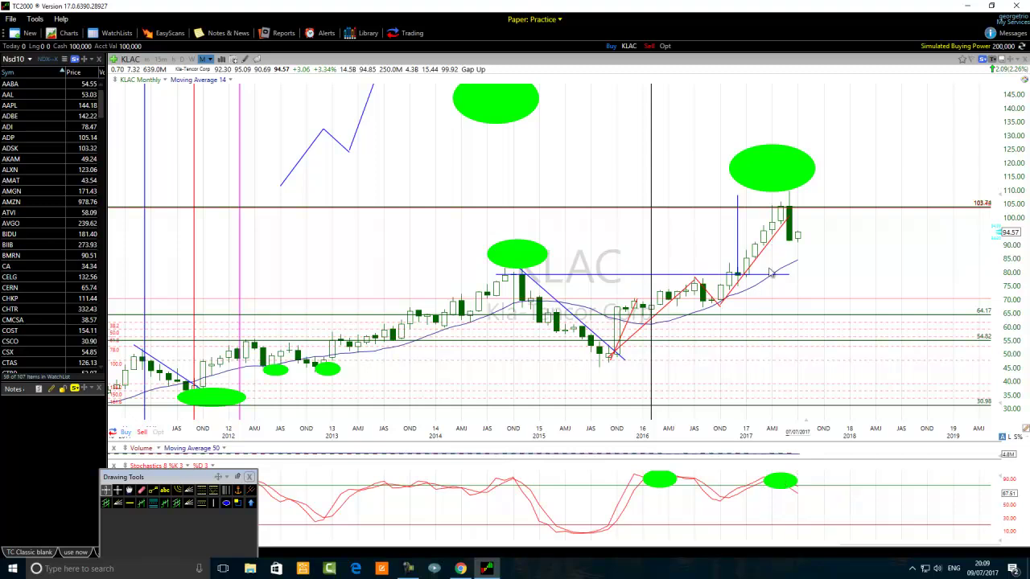
{"action": "scroll", "coordinate": [770, 230], "scroll_direction": "up", "scroll_amount": 2}
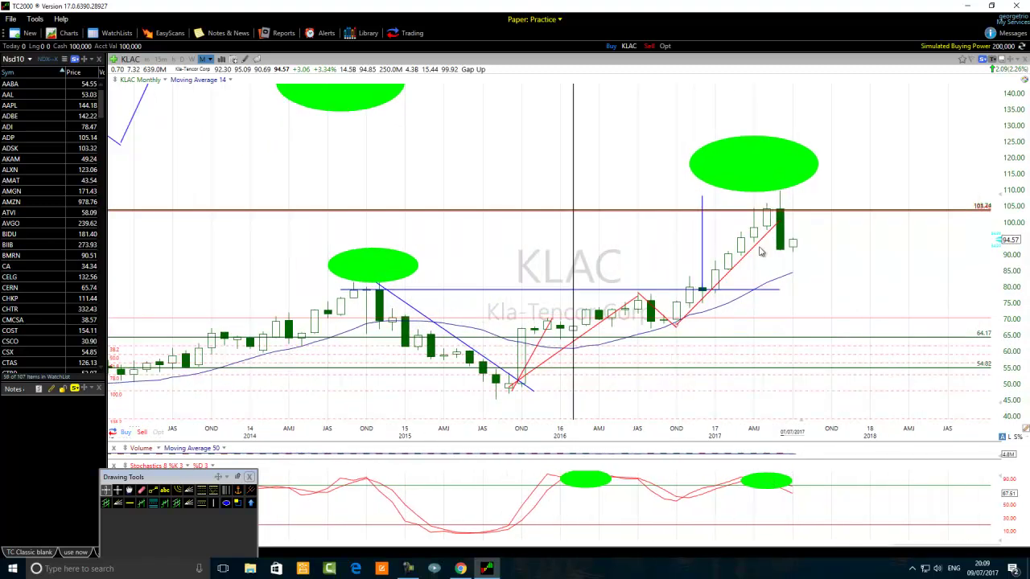
{"action": "scroll", "coordinate": [752, 250], "scroll_direction": "up", "scroll_amount": 1}
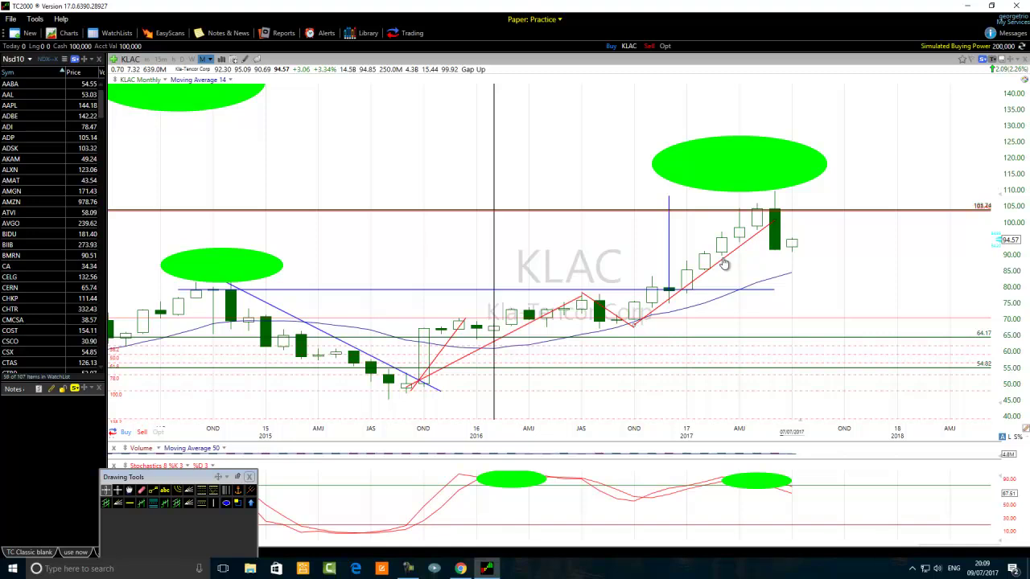
{"action": "scroll", "coordinate": [658, 276], "scroll_direction": "up", "scroll_amount": 2}
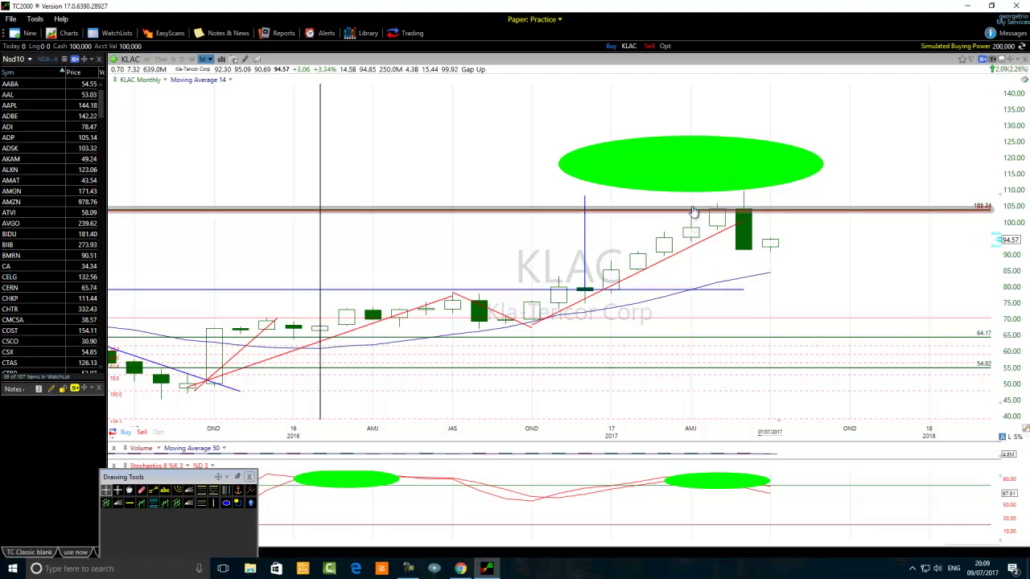
{"action": "mouse_move", "coordinate": [693, 213]}
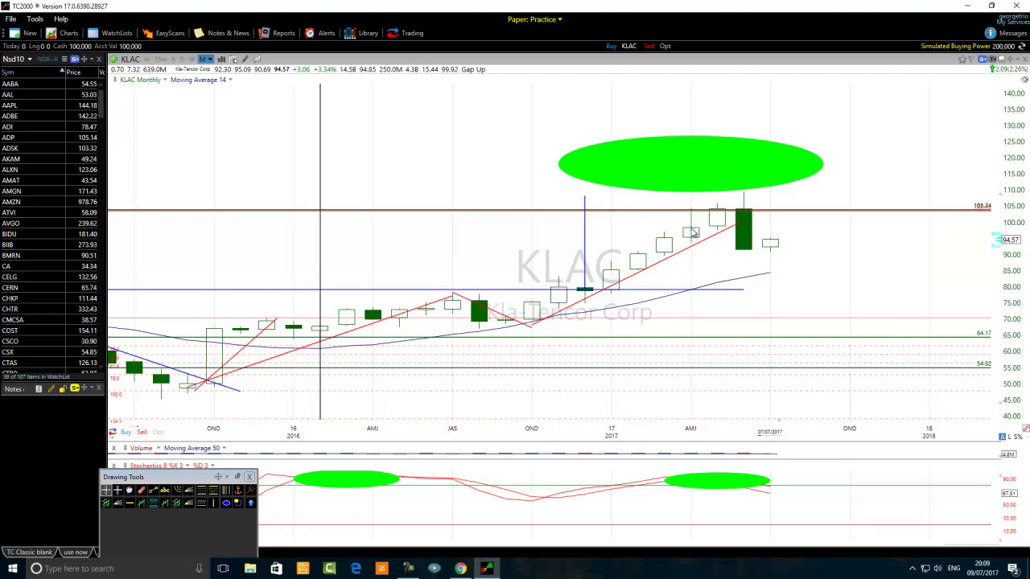
Step: Draw a near-horizontal blue trend line at about 100 across the March to May 2017 candles
{"action": "scroll", "coordinate": [693, 244], "scroll_direction": "up", "scroll_amount": 2}
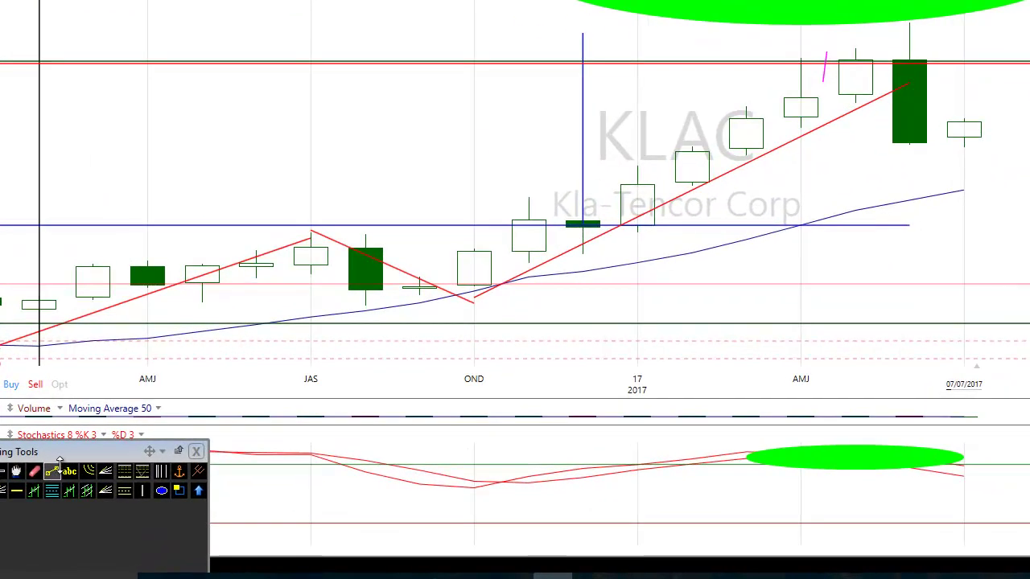
{"action": "left_click", "coordinate": [56, 468]}
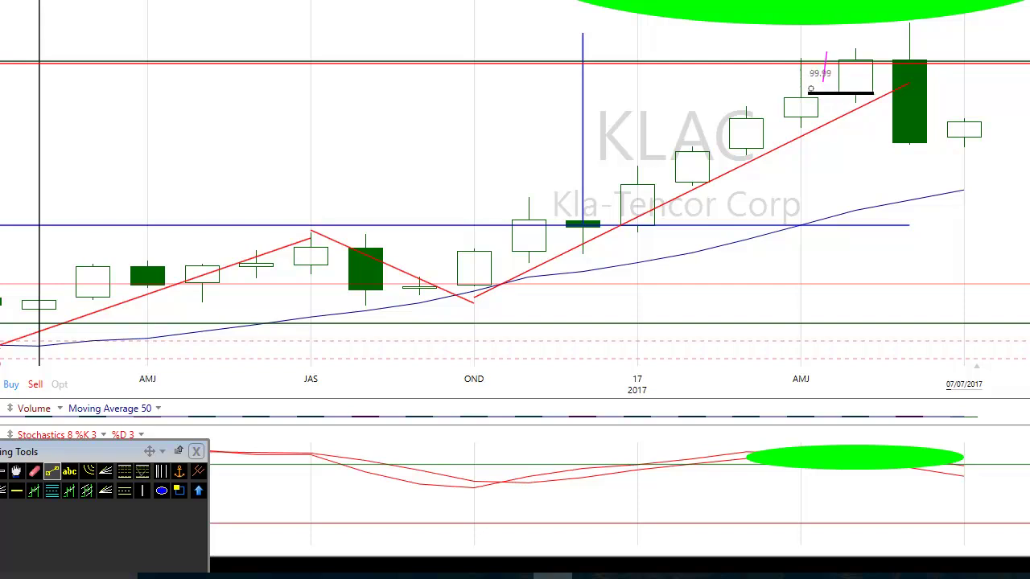
{"action": "mouse_move", "coordinate": [745, 91]}
{"action": "left_mouse_down"}
{"action": "mouse_move", "coordinate": [801, 86]}
{"action": "mouse_move", "coordinate": [810, 99]}
{"action": "mouse_move", "coordinate": [835, 101]}
{"action": "mouse_move", "coordinate": [810, 107]}
{"action": "mouse_move", "coordinate": [808, 92]}
{"action": "left_mouse_up"}
{"action": "left_click_drag", "start_coordinate": [723, 259], "coordinate": [720, 271]}
{"action": "left_click_drag", "start_coordinate": [717, 271], "coordinate": [717, 272]}
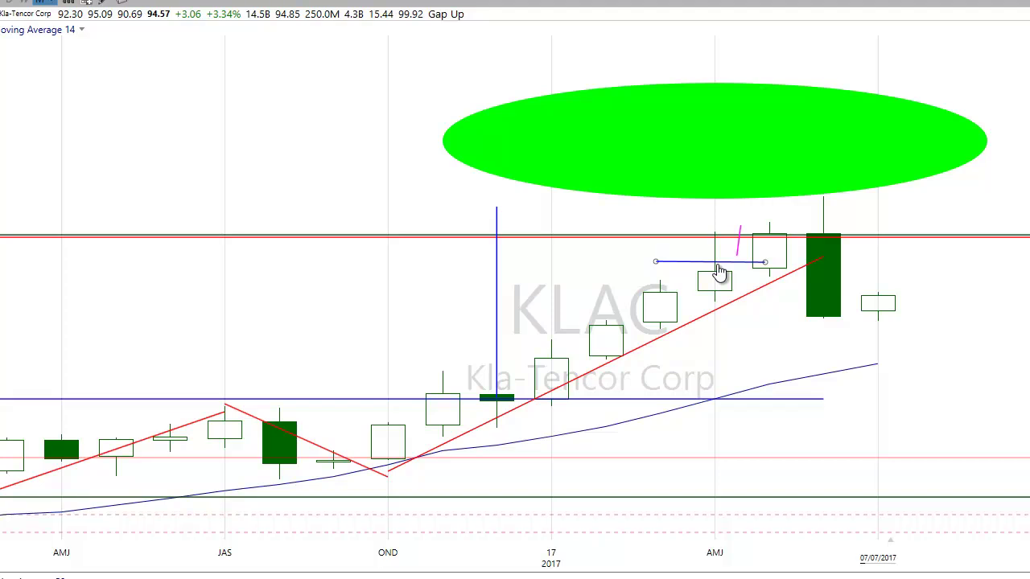
{"action": "left_click", "coordinate": [716, 283]}
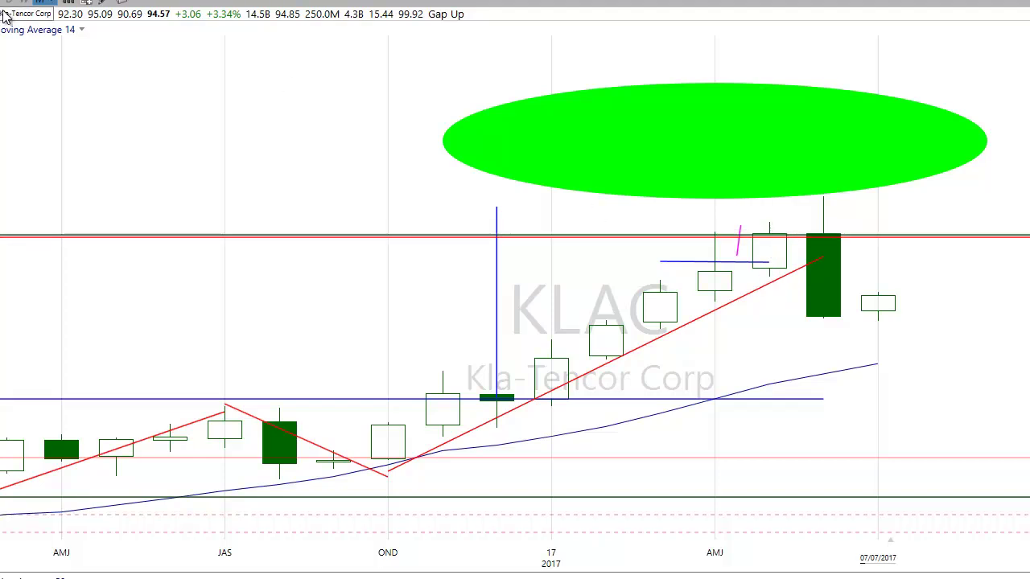
Step: Switch the chart to the daily timeframe and examine the spring 2017 price swings around the short blue line at about 100
{"action": "mouse_move", "coordinate": [8, 31]}
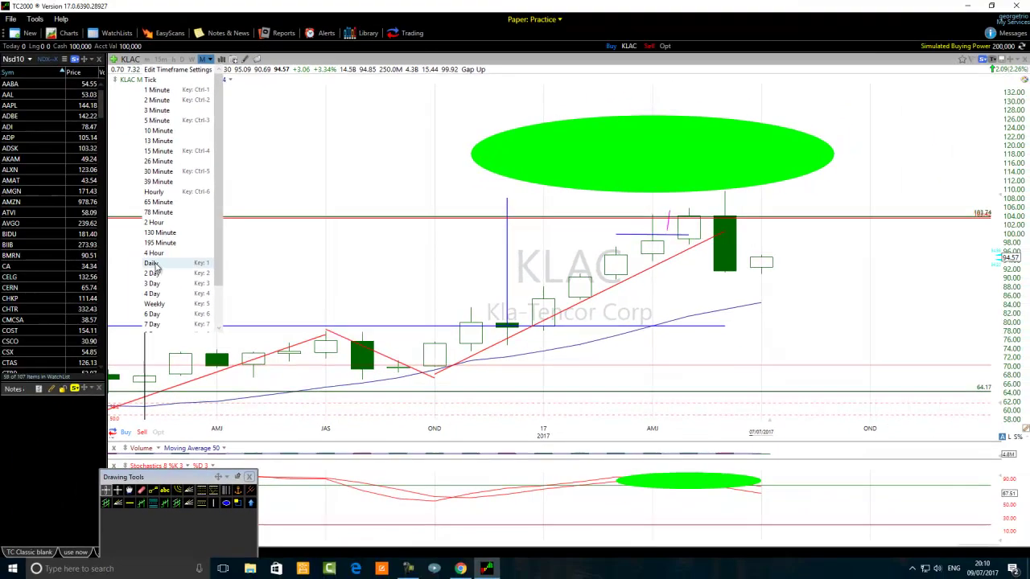
{"action": "left_click", "coordinate": [33, 304]}
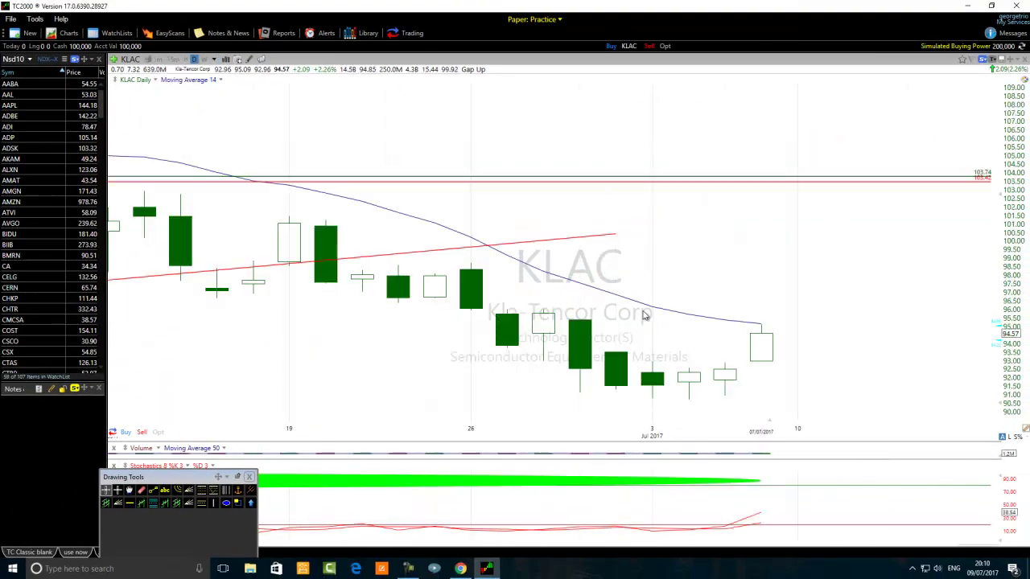
{"action": "scroll", "coordinate": [600, 382], "scroll_direction": "down", "scroll_amount": 5}
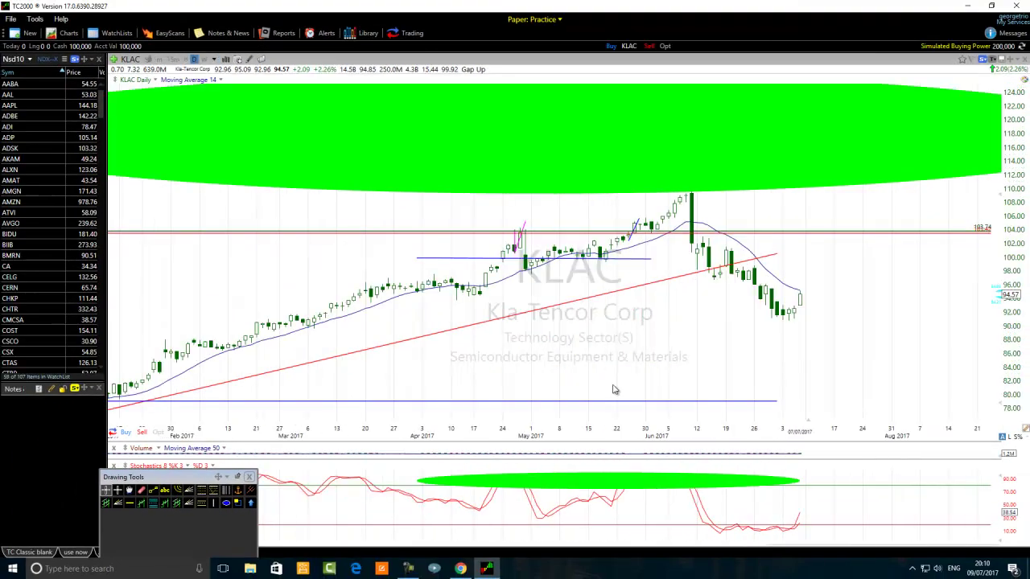
{"action": "scroll", "coordinate": [613, 389], "scroll_direction": "down", "scroll_amount": 2}
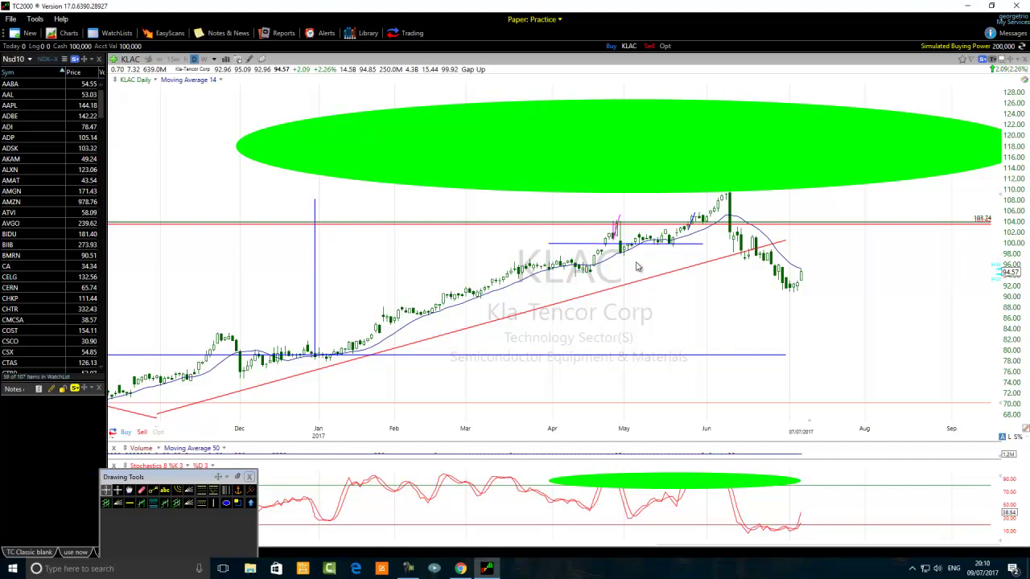
{"action": "left_click", "coordinate": [658, 248]}
Step: Return the chart to the monthly timeframe and examine the April and May 2017 candles against the short blue line and the horizontal resistance
{"action": "left_click", "coordinate": [214, 61]}
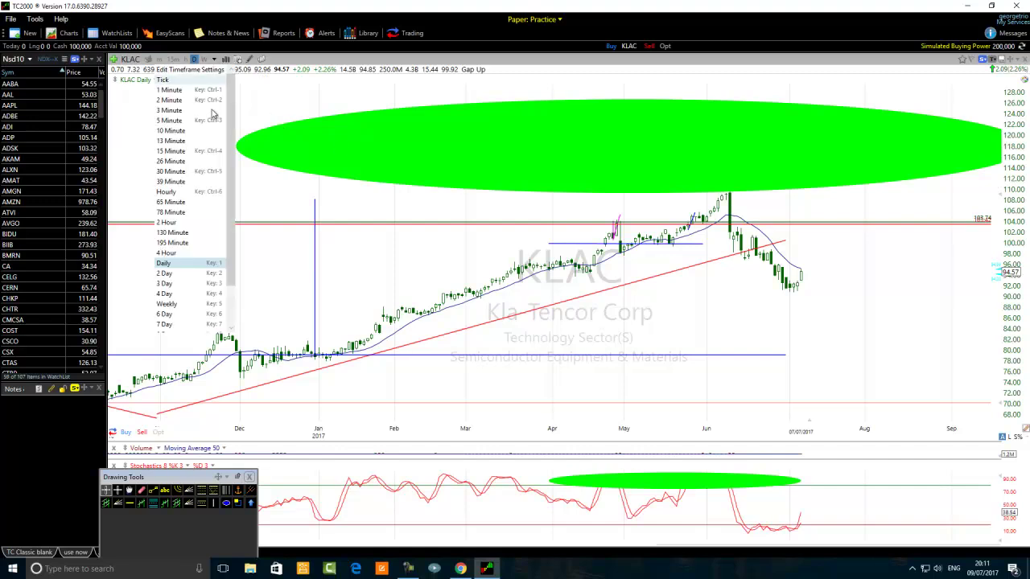
{"action": "scroll", "coordinate": [185, 311], "scroll_direction": "down", "scroll_amount": 2}
{"action": "left_click", "coordinate": [169, 307]}
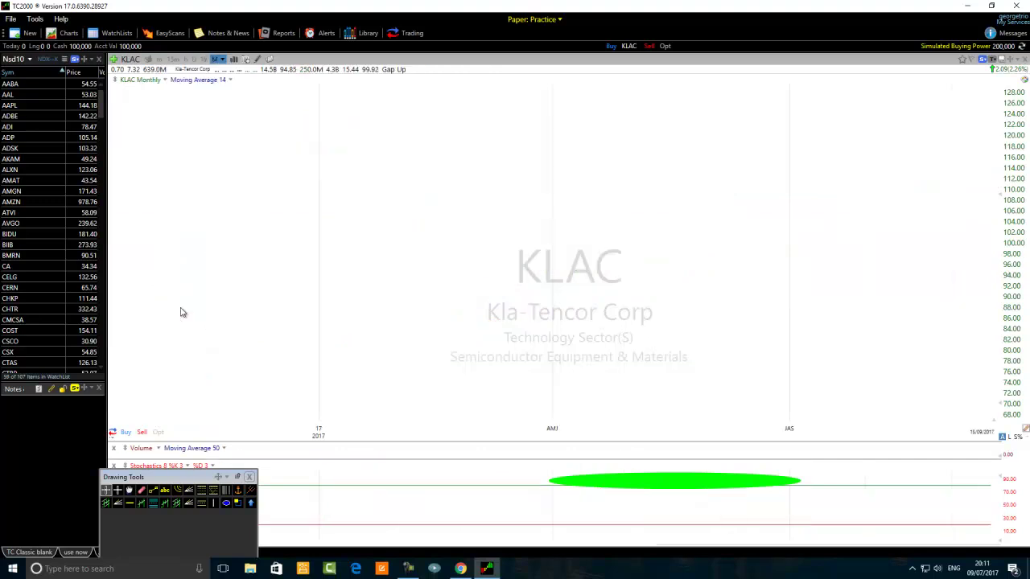
{"action": "scroll", "coordinate": [709, 320], "scroll_direction": "up", "scroll_amount": 5}
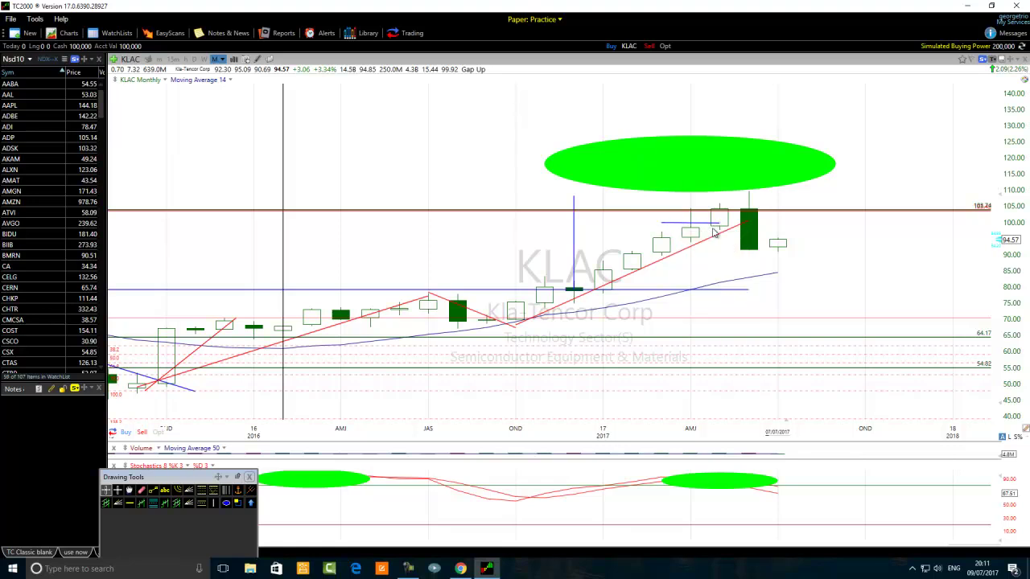
{"action": "scroll", "coordinate": [689, 240], "scroll_direction": "up", "scroll_amount": 2}
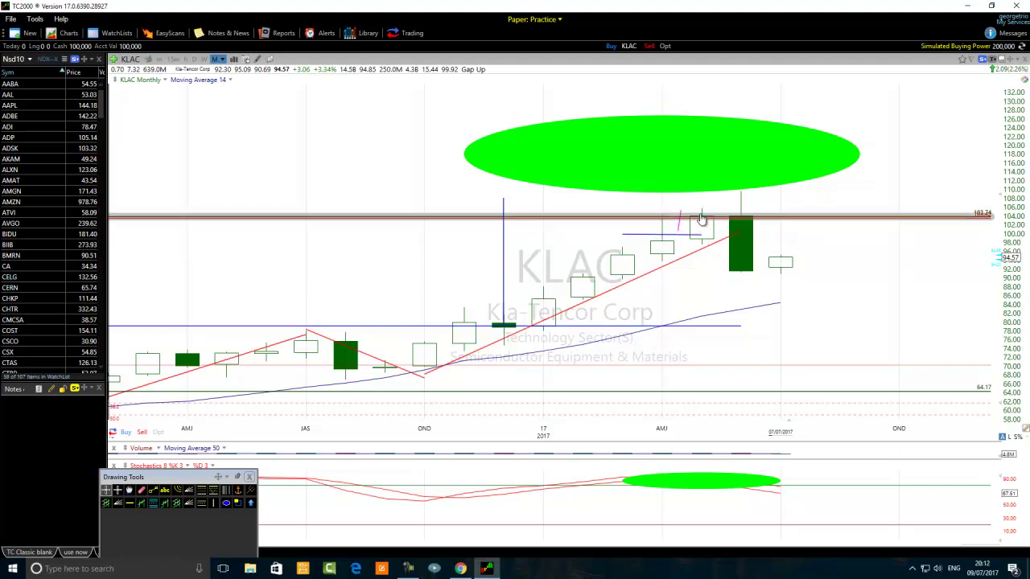
{"action": "mouse_move", "coordinate": [701, 218]}
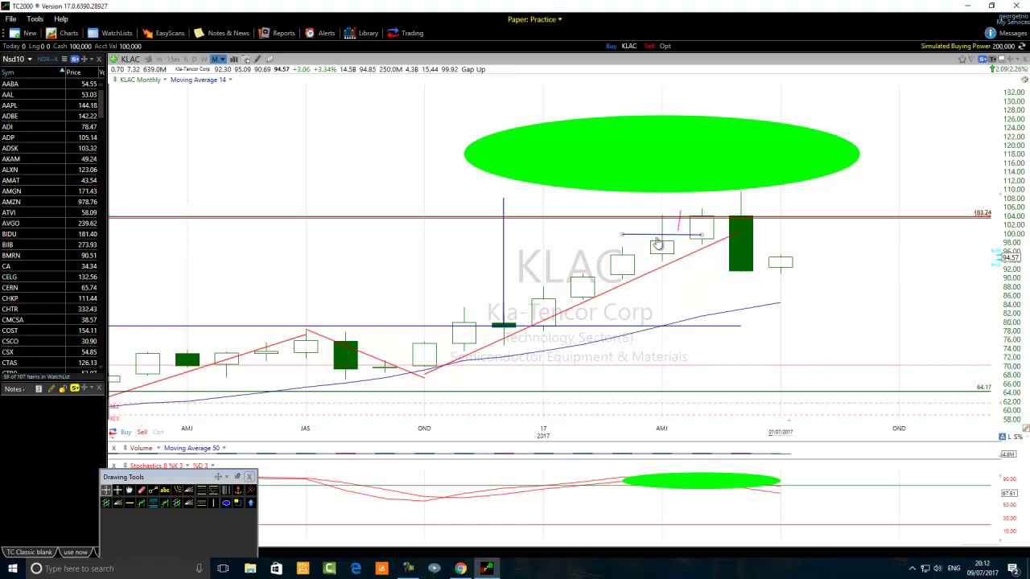
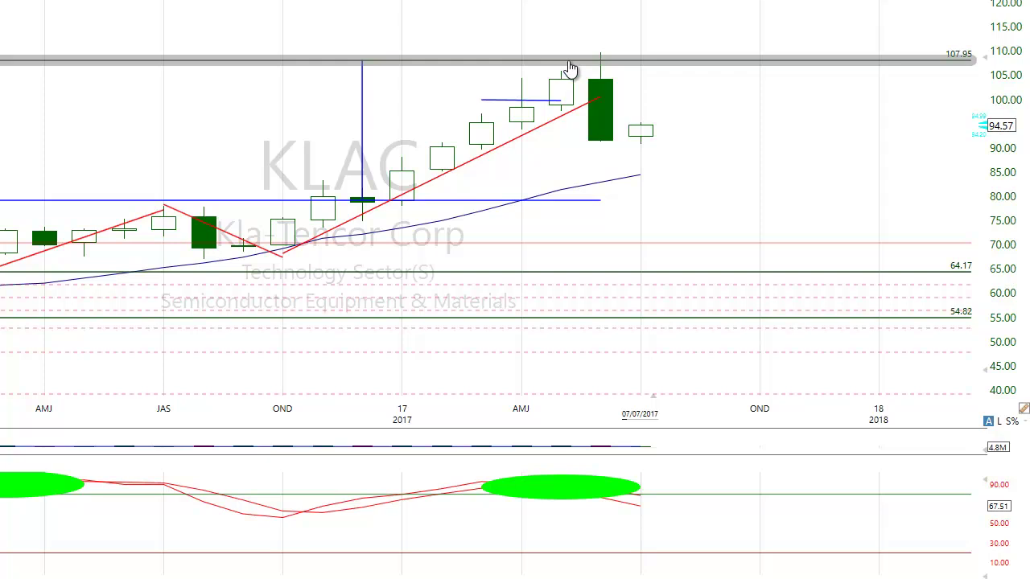
Step: Examine the April to June 2017 monthly candles against the 107.95 horizontal line and compare them with the marked Stochastics peaks
{"action": "left_click", "coordinate": [522, 81]}
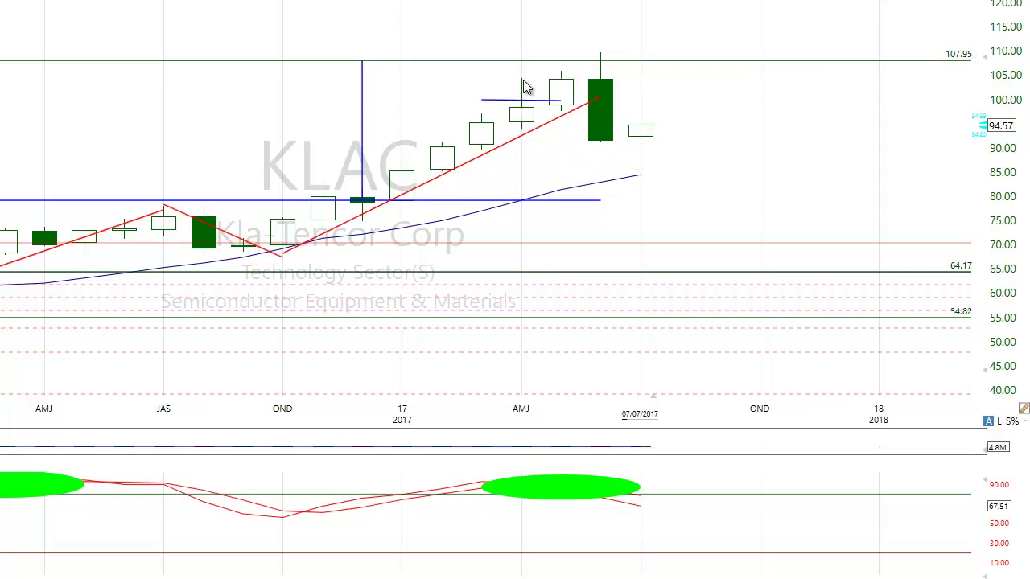
{"action": "mouse_move", "coordinate": [507, 72]}
{"action": "left_click", "coordinate": [541, 100]}
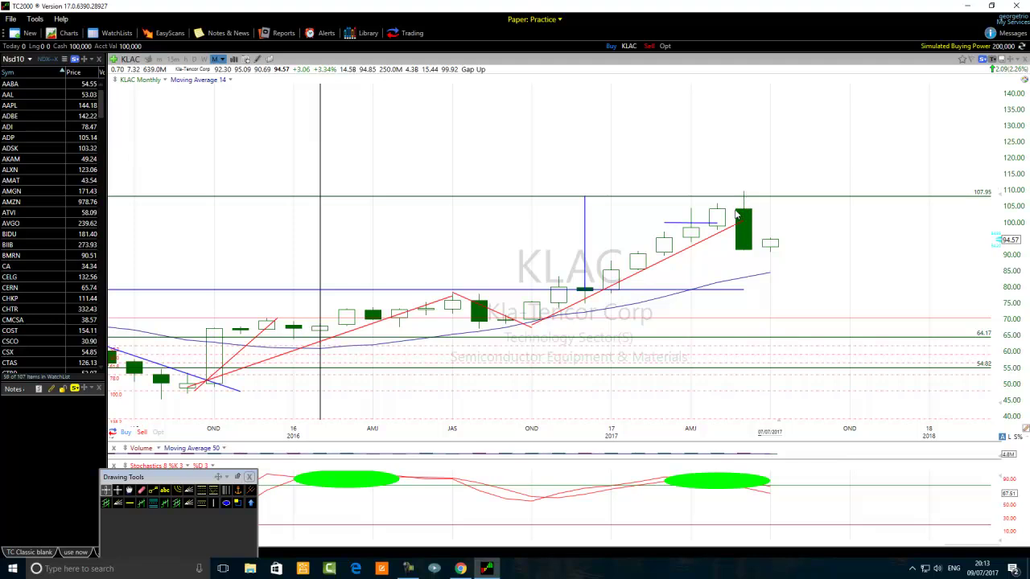
{"action": "scroll", "coordinate": [617, 185], "scroll_direction": "up", "scroll_amount": 3}
{"action": "mouse_move", "coordinate": [618, 185]}
{"action": "left_mouse_down"}
{"action": "mouse_move", "coordinate": [615, 197]}
{"action": "mouse_move", "coordinate": [669, 198]}
{"action": "left_mouse_up"}
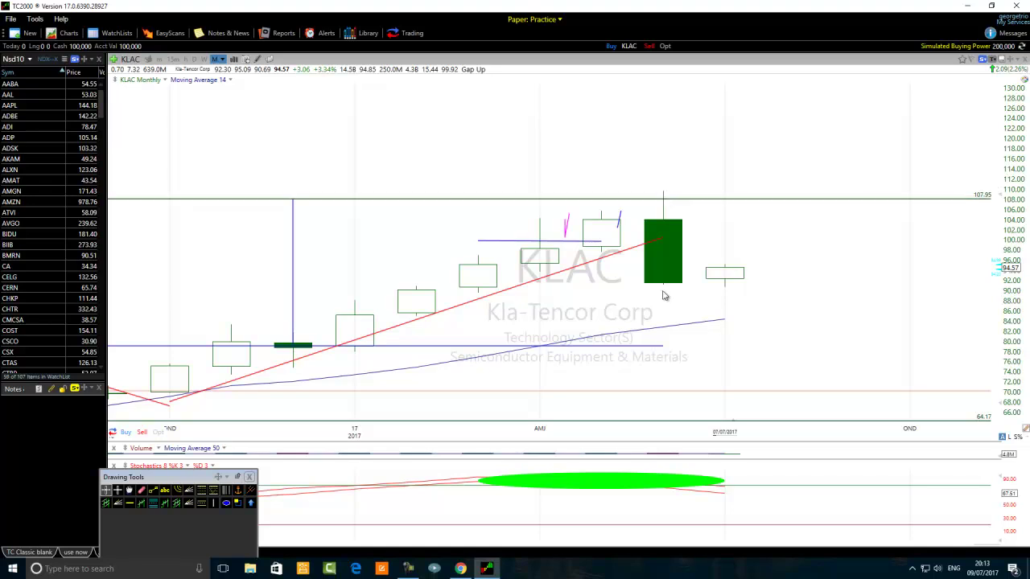
{"action": "scroll", "coordinate": [587, 294], "scroll_direction": "down", "scroll_amount": 6}
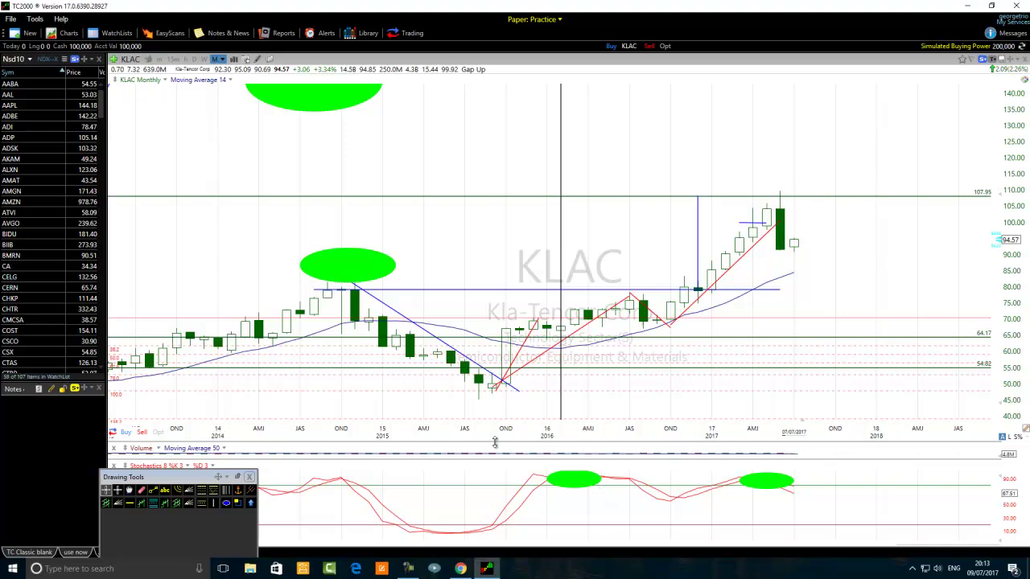
{"action": "scroll", "coordinate": [495, 434], "scroll_direction": "down", "scroll_amount": 2}
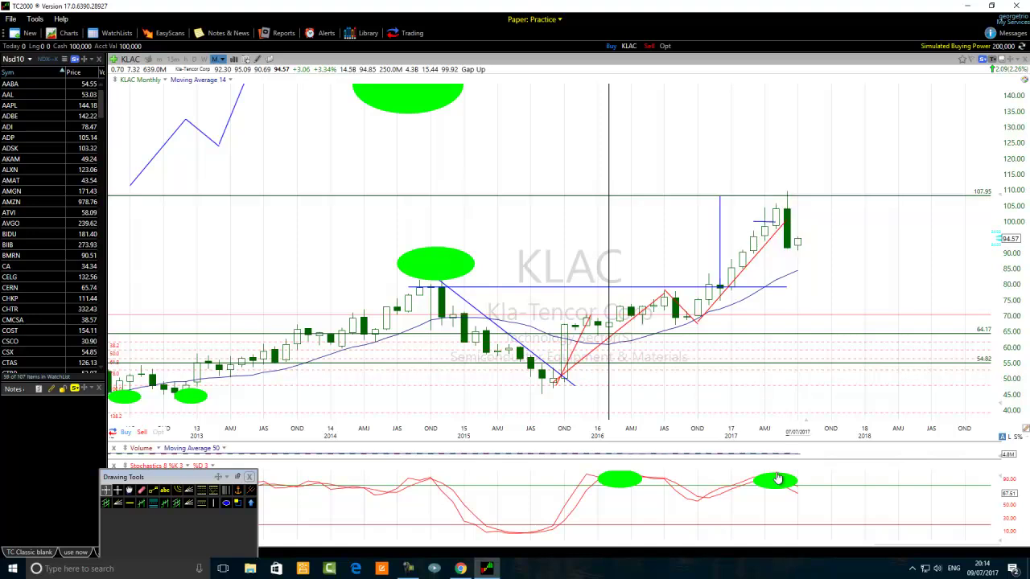
{"action": "mouse_move", "coordinate": [774, 485]}
{"action": "scroll", "coordinate": [777, 211], "scroll_direction": "up", "scroll_amount": 2}
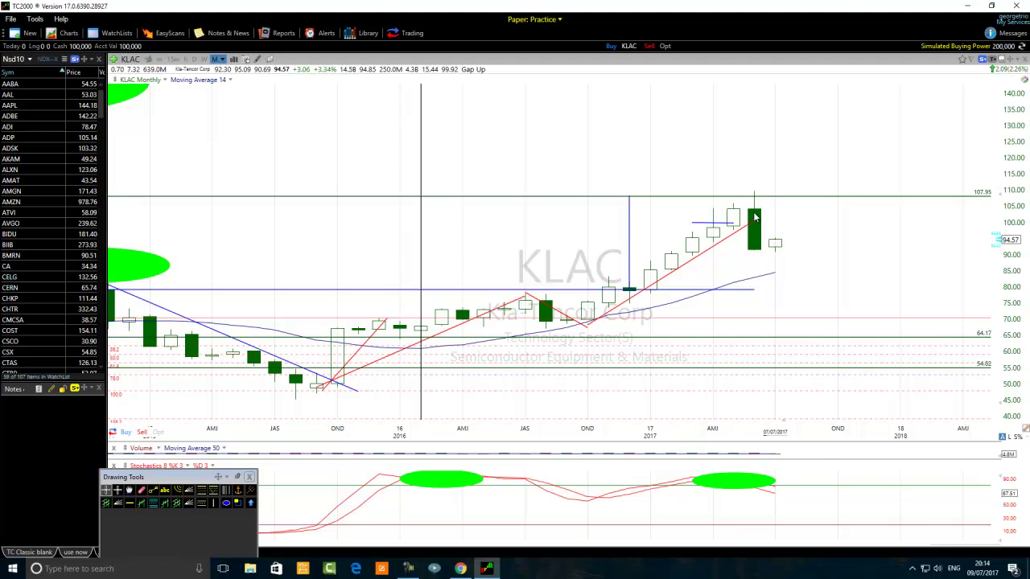
Step: Switch the chart to the daily timeframe and examine the June 2017 high and drop around the 107.95 line
{"action": "left_click", "coordinate": [220, 60]}
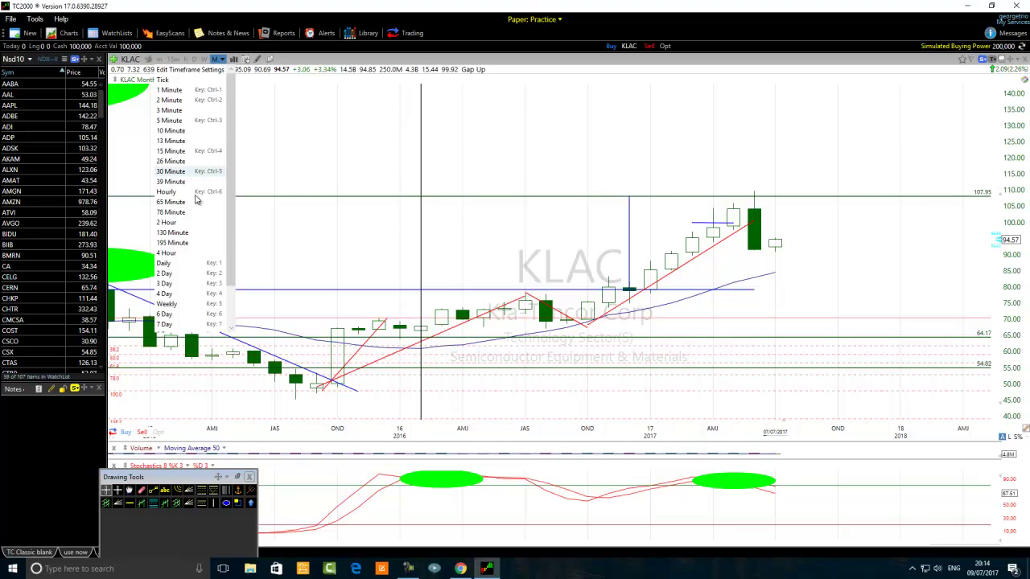
{"action": "left_click", "coordinate": [167, 263]}
{"action": "scroll", "coordinate": [493, 288], "scroll_direction": "down", "scroll_amount": 3}
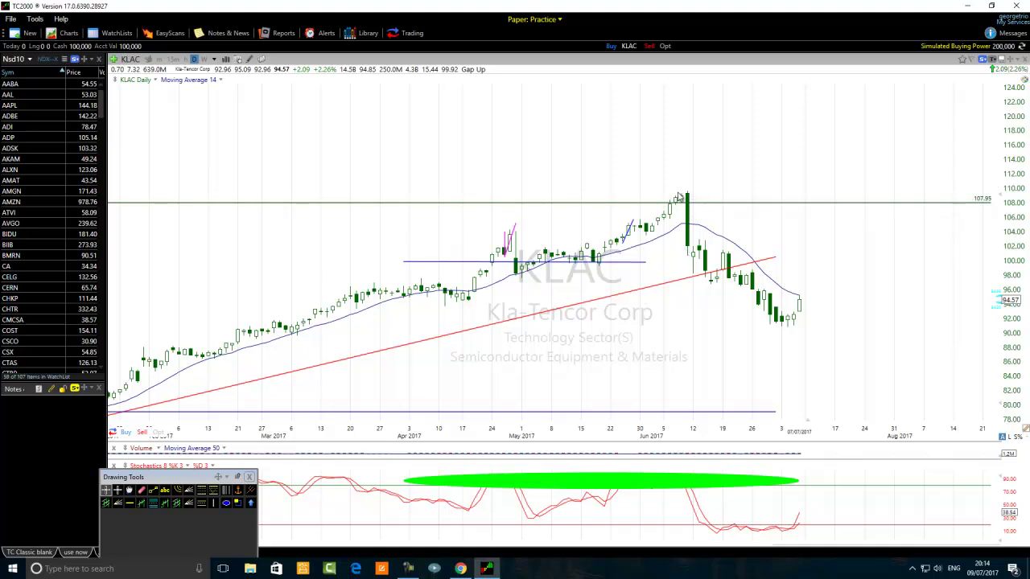
{"action": "scroll", "coordinate": [653, 216], "scroll_direction": "up", "scroll_amount": 3}
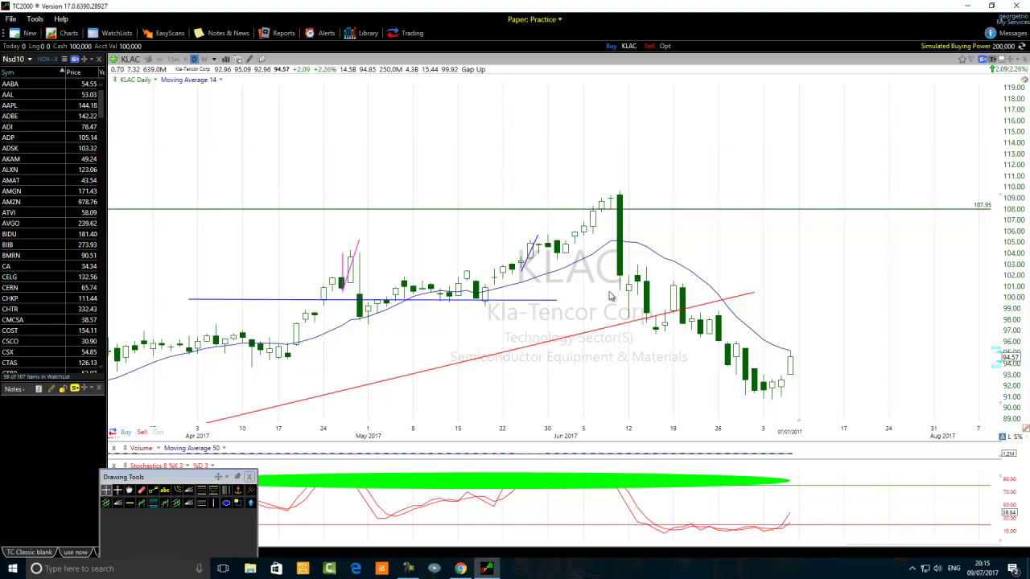
{"action": "left_click", "coordinate": [153, 490]}
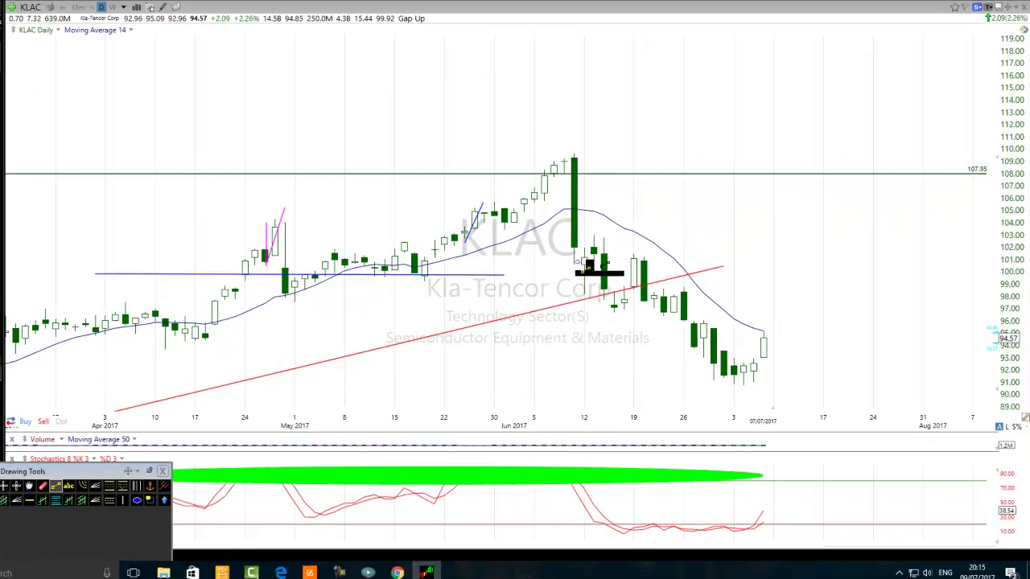
{"action": "left_click_drag", "start_coordinate": [573, 263], "coordinate": [602, 197]}
{"action": "left_click_drag", "start_coordinate": [453, 82], "coordinate": [447, 108]}
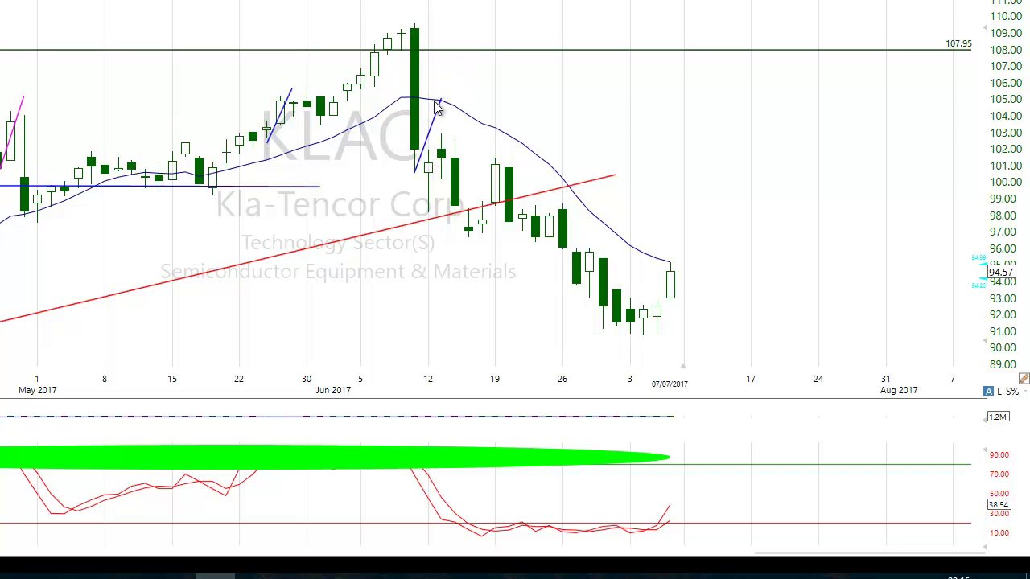
{"action": "mouse_move", "coordinate": [443, 113]}
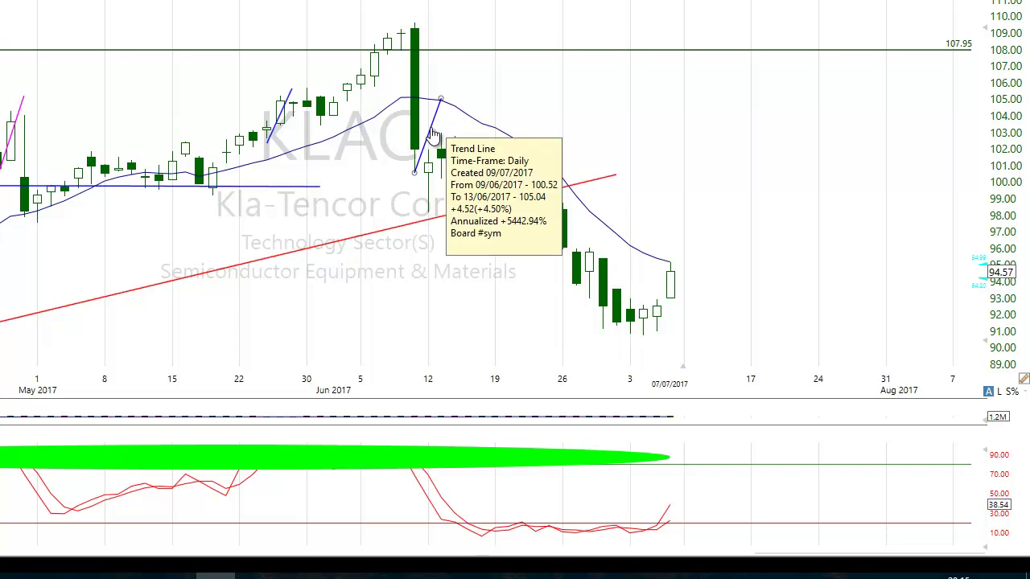
{"action": "right_click", "coordinate": [441, 134]}
{"action": "left_click", "coordinate": [473, 321]}
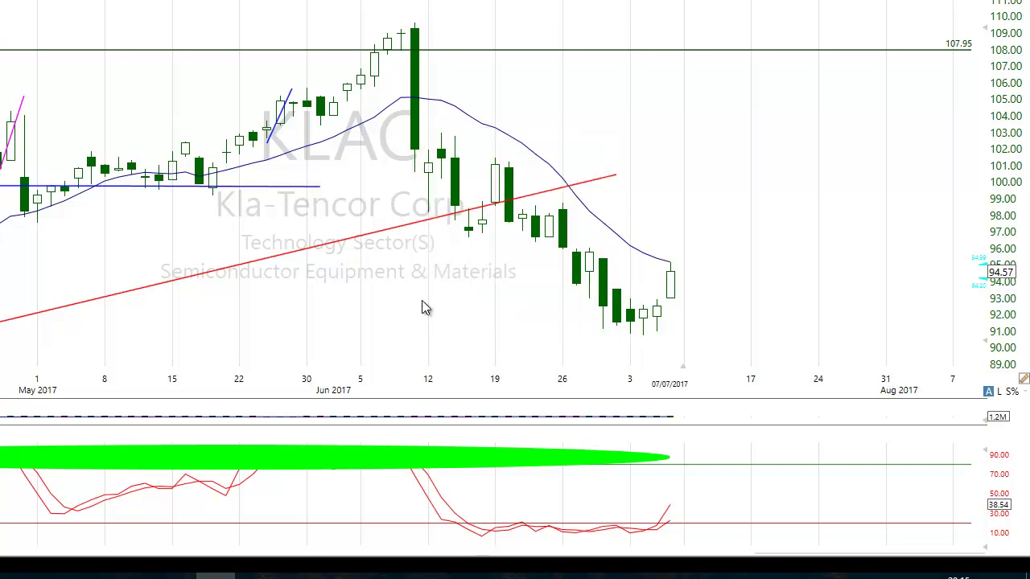
Step: Switch the KLAC chart back to the monthly timeframe
{"action": "left_click", "coordinate": [215, 61]}
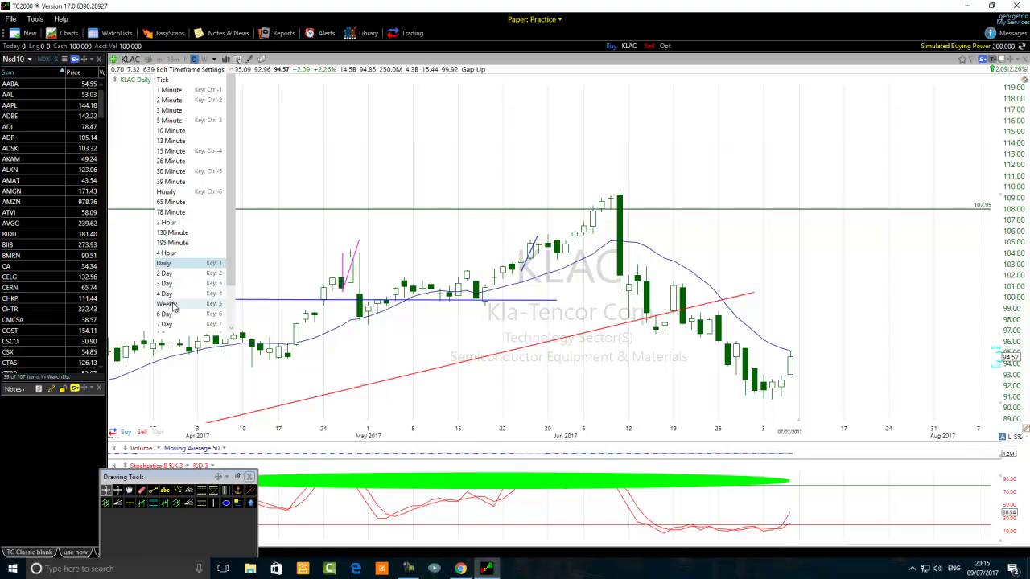
{"action": "scroll", "coordinate": [189, 317], "scroll_direction": "down", "scroll_amount": 2}
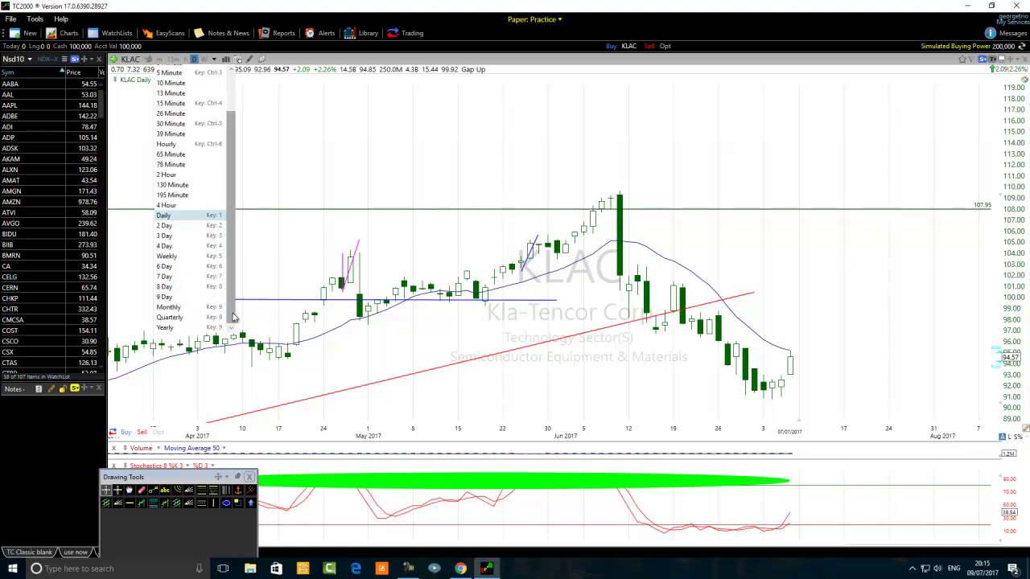
{"action": "left_click", "coordinate": [169, 307]}
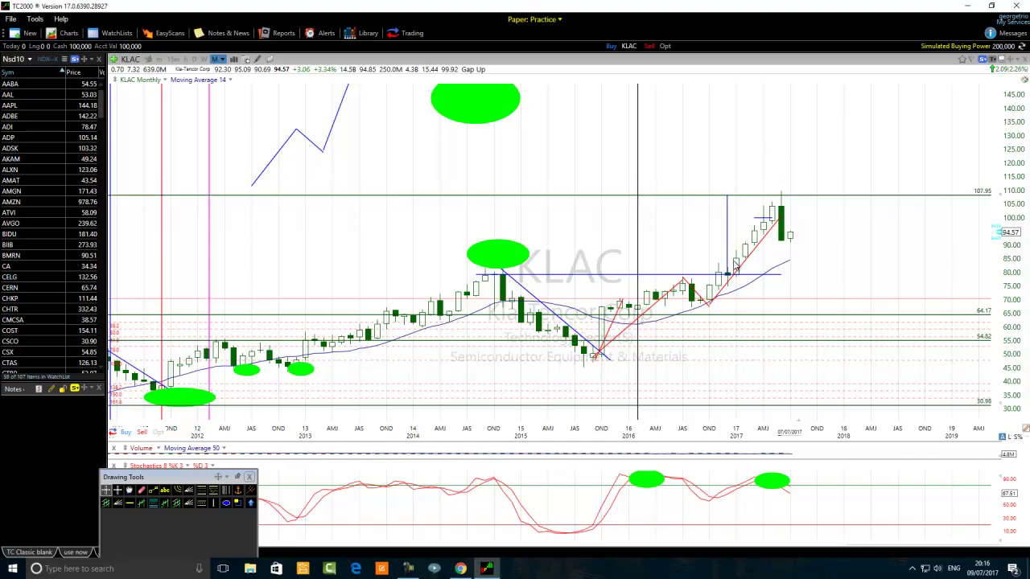
Step: Draw two nearly horizontal blue trend lines across the June 2017 monthly candle, one at its low and one near its middle at about 98
{"action": "scroll", "coordinate": [760, 245], "scroll_direction": "up", "scroll_amount": 2}
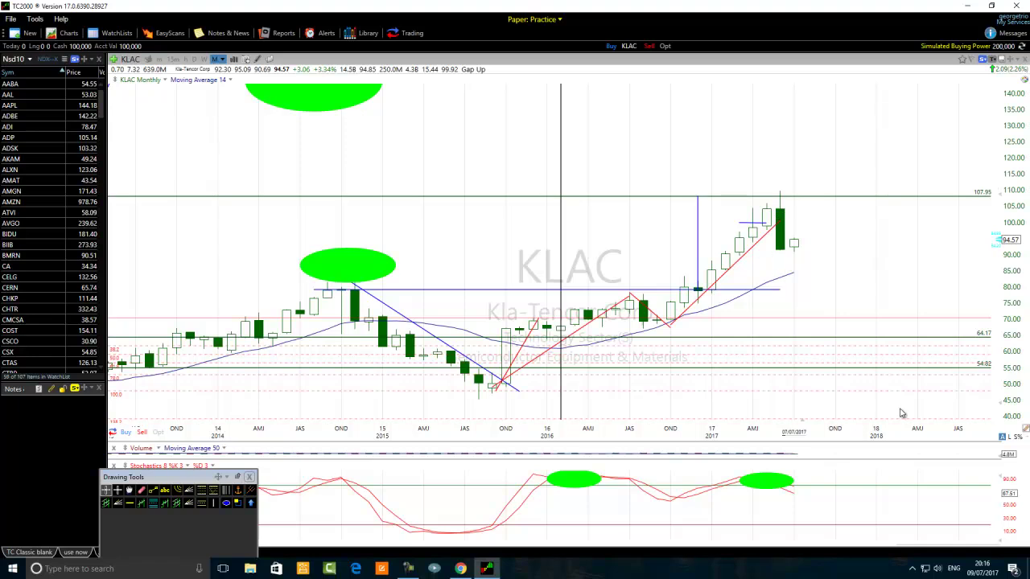
{"action": "scroll", "coordinate": [724, 346], "scroll_direction": "up", "scroll_amount": 2}
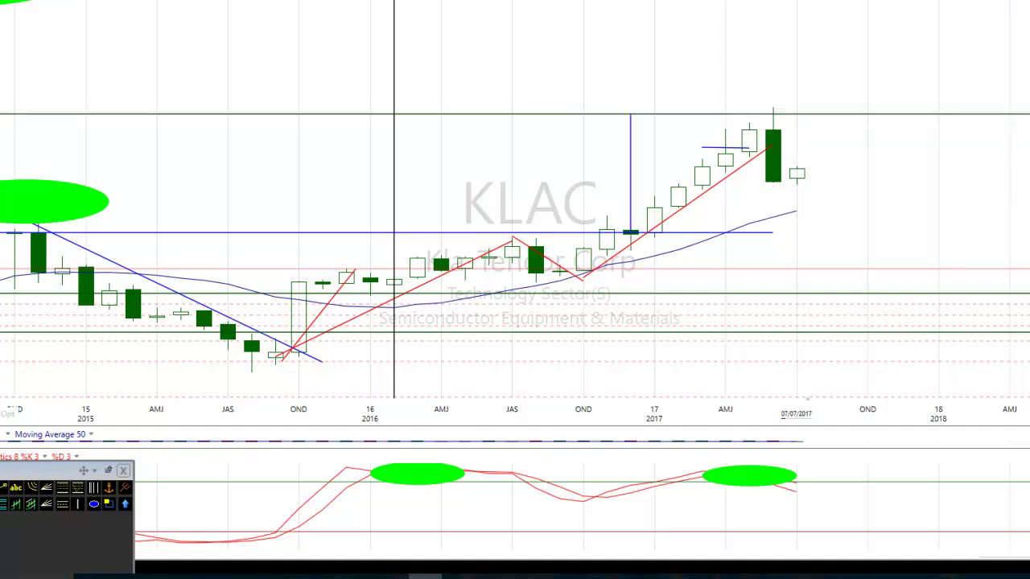
{"action": "left_click", "coordinate": [4, 488]}
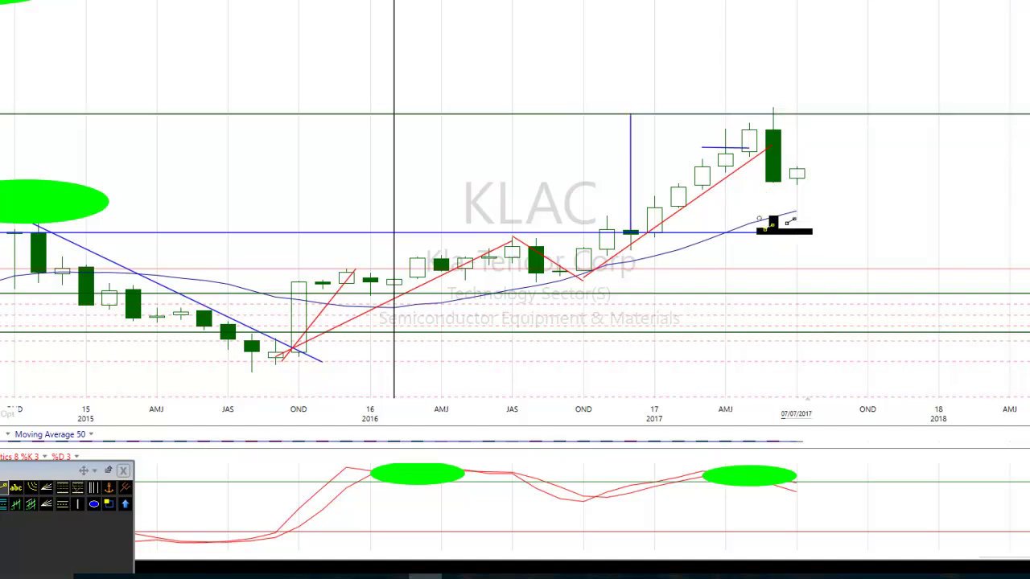
{"action": "left_click_drag", "start_coordinate": [750, 186], "coordinate": [986, 191]}
{"action": "left_click_drag", "start_coordinate": [827, 193], "coordinate": [782, 192]}
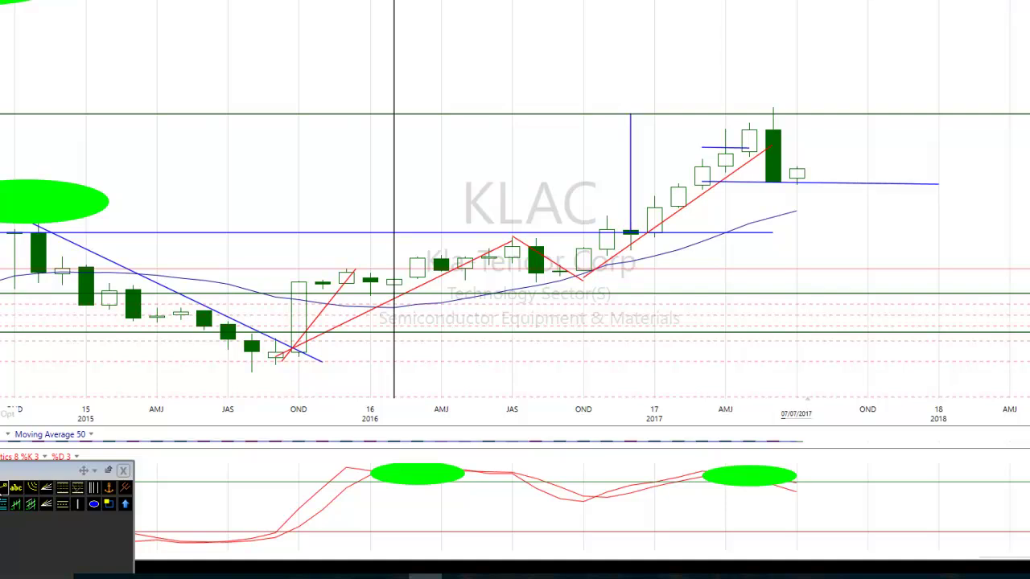
{"action": "left_click", "coordinate": [4, 488]}
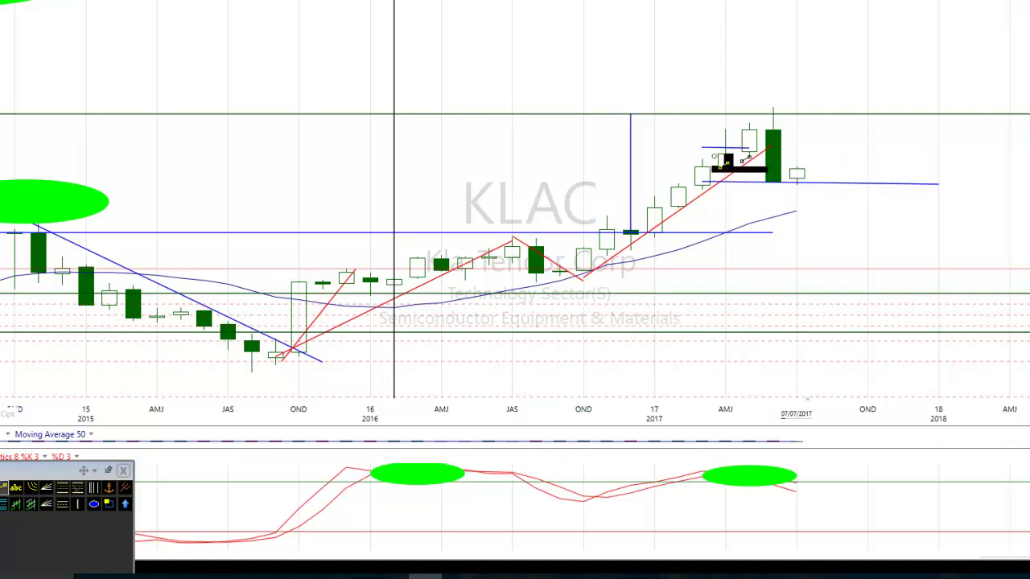
{"action": "left_click_drag", "start_coordinate": [726, 164], "coordinate": [867, 165]}
{"action": "left_click_drag", "start_coordinate": [794, 176], "coordinate": [774, 151]}
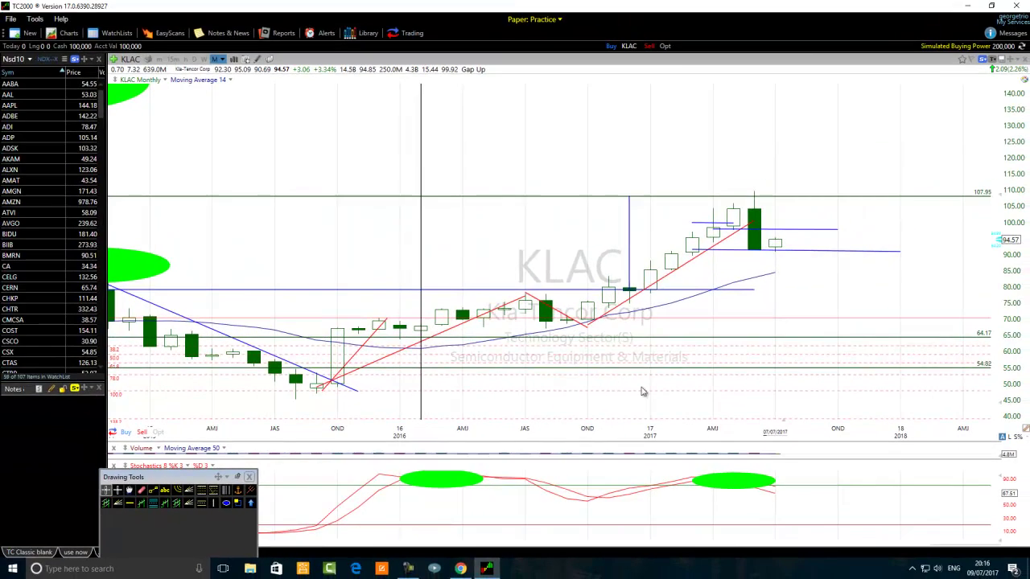
Step: Examine the latest marked Stochastics peak and the June 2017 monthly candle's high, middle and low against the blue lines
{"action": "scroll", "coordinate": [696, 510], "scroll_direction": "down", "scroll_amount": 5}
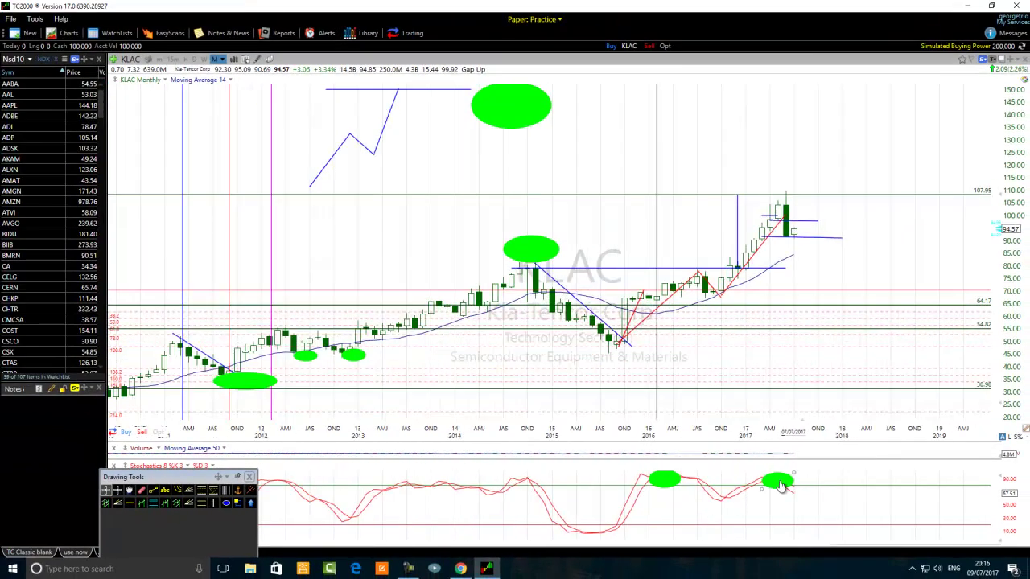
{"action": "mouse_move", "coordinate": [780, 485]}
{"action": "mouse_move", "coordinate": [786, 197]}
{"action": "scroll", "coordinate": [694, 313], "scroll_direction": "up", "scroll_amount": 2}
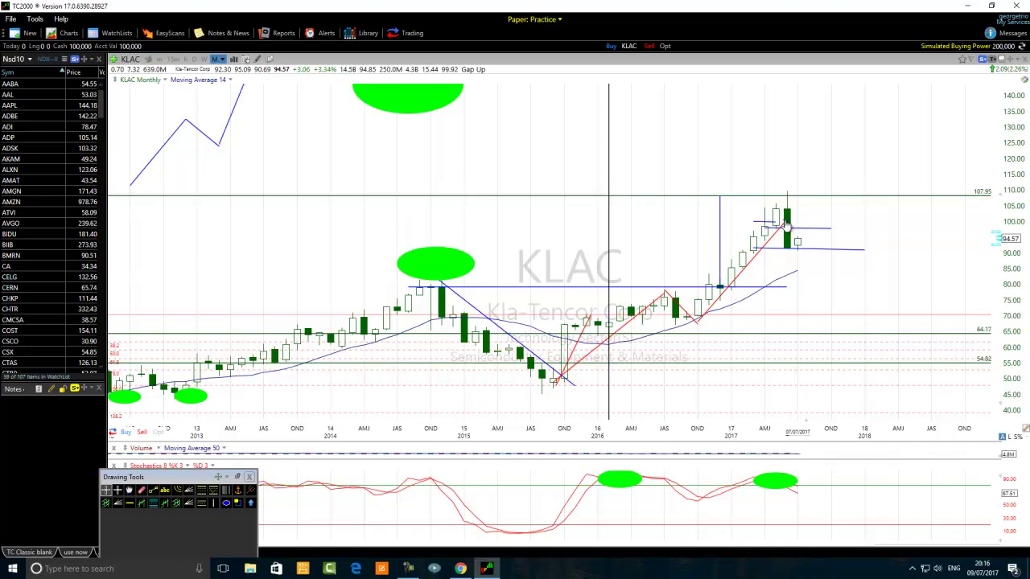
{"action": "mouse_move", "coordinate": [786, 254]}
{"action": "mouse_move", "coordinate": [788, 231]}
{"action": "left_click", "coordinate": [726, 232]}
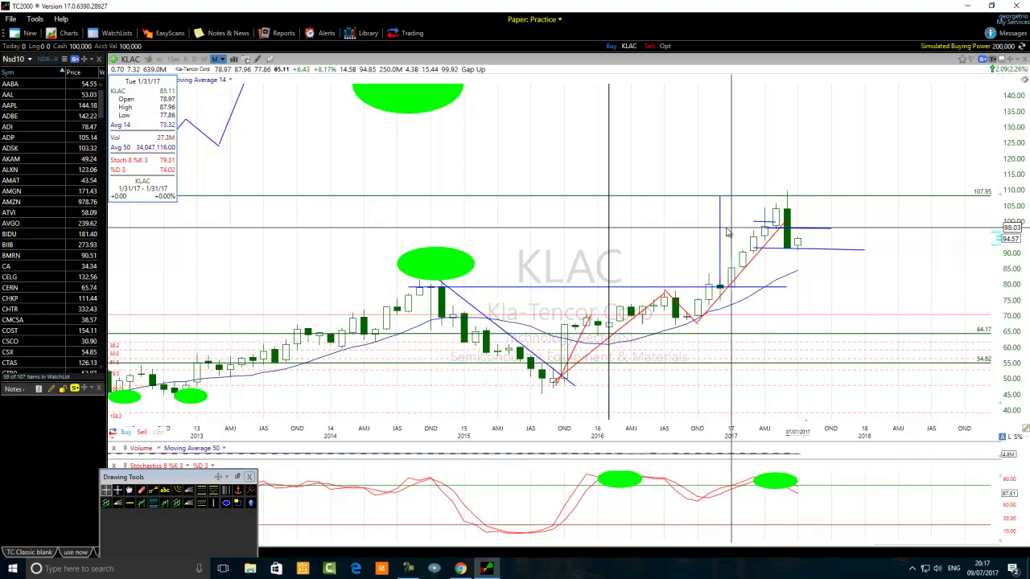
Step: Place a horizontal line at 97.62 through the middle of the June 2017 candle and colour it red
{"action": "left_click", "coordinate": [129, 505]}
{"action": "left_click", "coordinate": [760, 230]}
{"action": "mouse_move", "coordinate": [756, 233]}
{"action": "left_mouse_down"}
{"action": "mouse_move", "coordinate": [795, 234]}
{"action": "mouse_move", "coordinate": [773, 233]}
{"action": "left_mouse_up"}
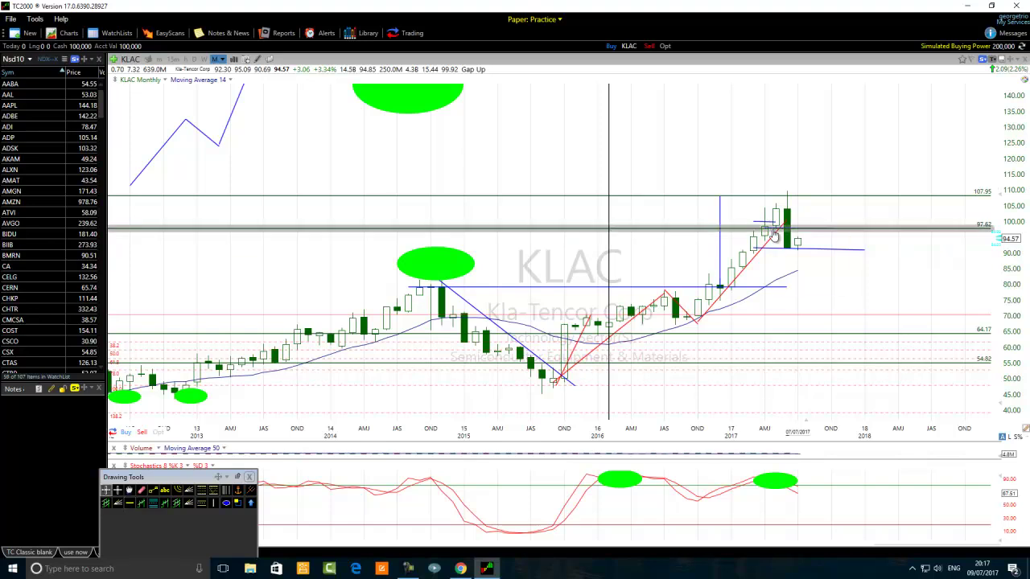
{"action": "right_click", "coordinate": [774, 232]}
{"action": "right_click", "coordinate": [913, 231]}
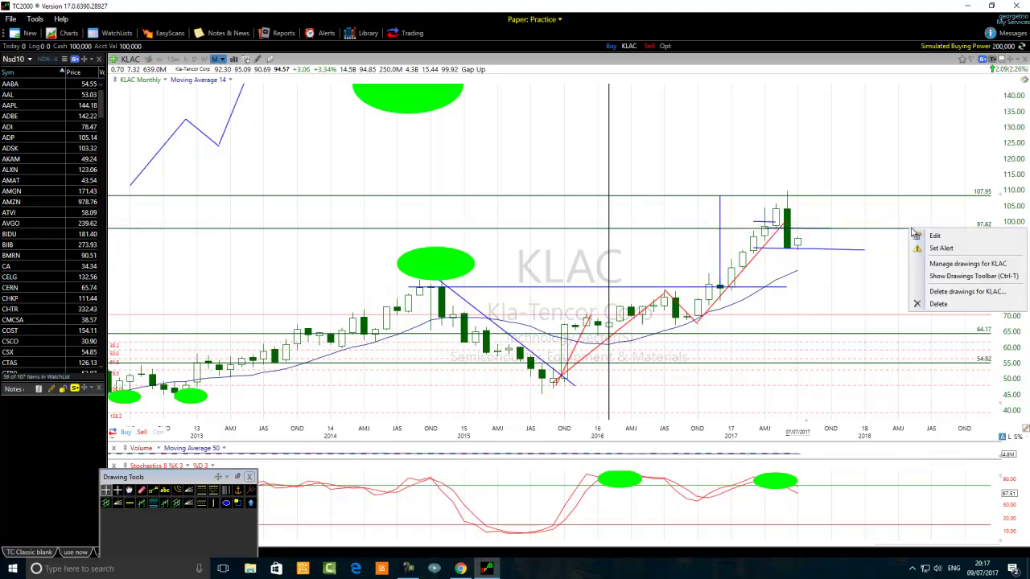
{"action": "left_click", "coordinate": [936, 240]}
{"action": "left_click", "coordinate": [1014, 264]}
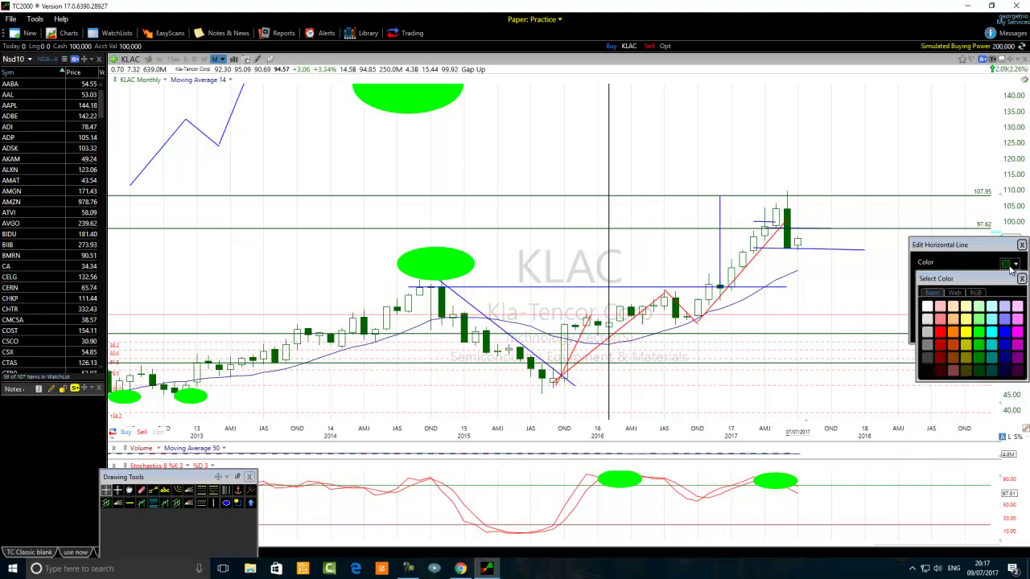
{"action": "left_click", "coordinate": [940, 339]}
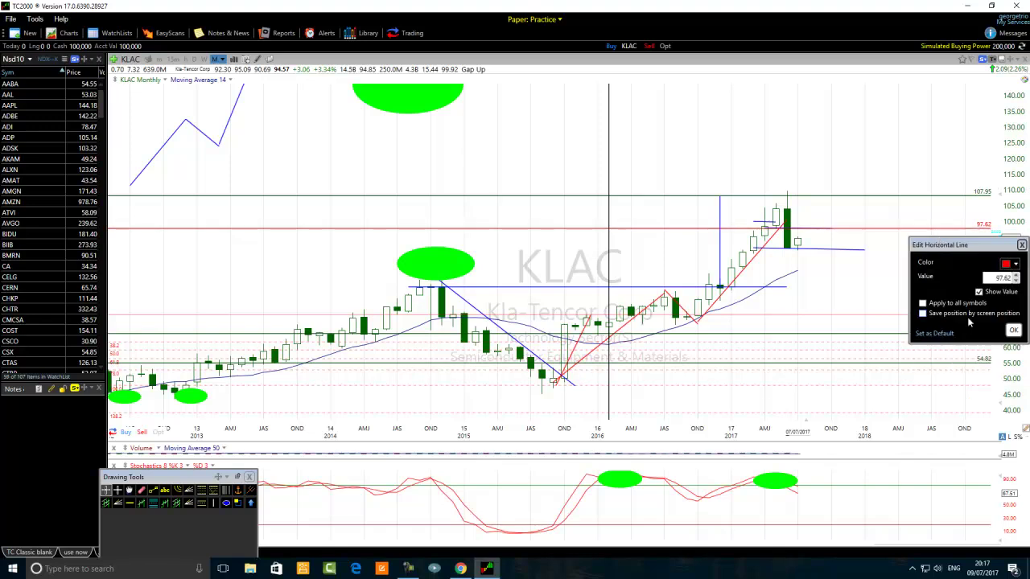
{"action": "left_click", "coordinate": [1010, 332]}
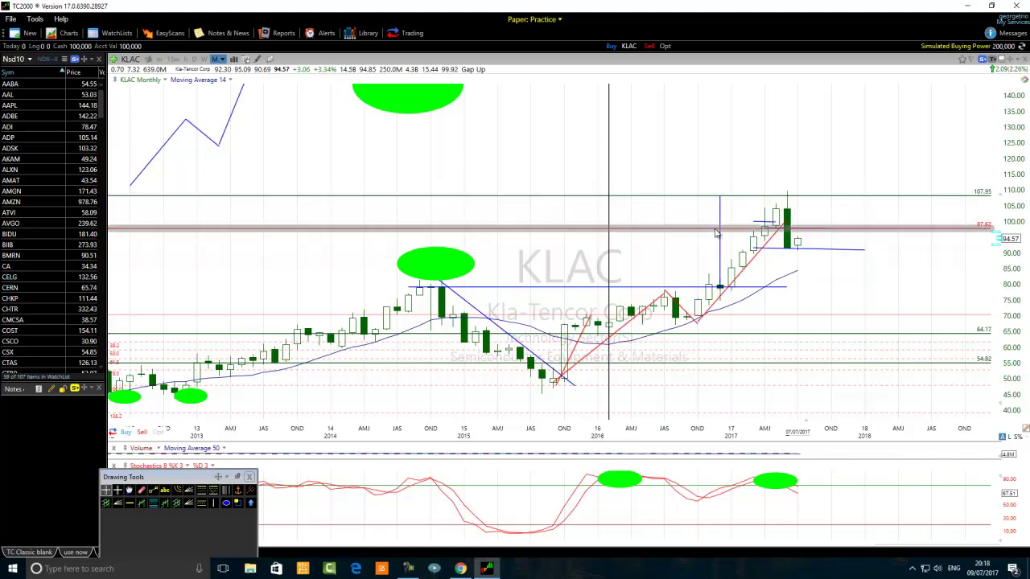
Step: Examine the 2017 monthly candles against the red 97.62 line, the short blue lines and the 64.17 horizontal line
{"action": "mouse_move", "coordinate": [717, 202]}
{"action": "mouse_move", "coordinate": [798, 233]}
{"action": "mouse_move", "coordinate": [856, 342]}
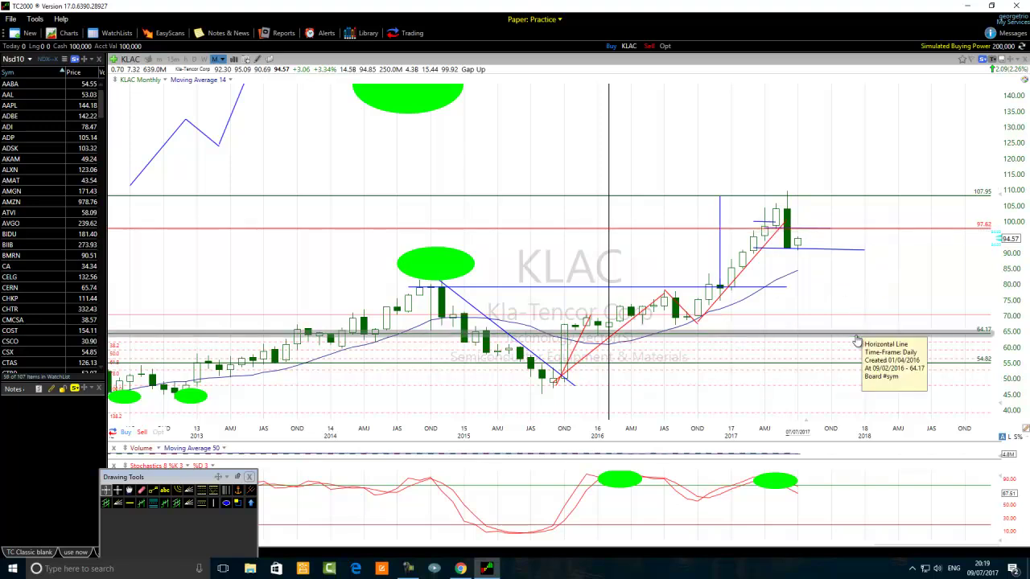
{"action": "mouse_move", "coordinate": [836, 256]}
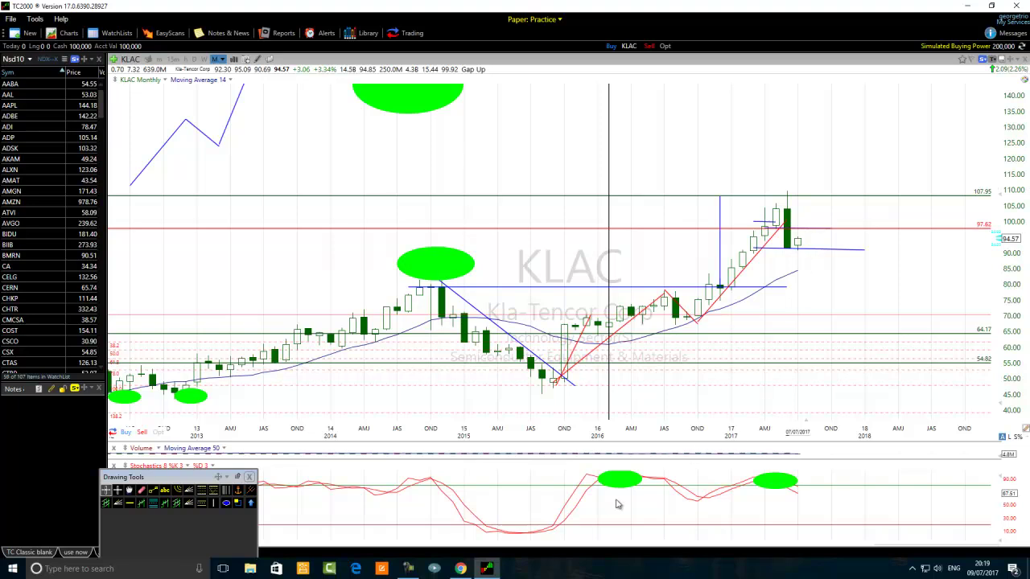
Step: Draw two falling trend lines along the decline, from the mid-2007 high to the early 2008 low and from the mid-2008 high to the late 2008 low
{"action": "scroll", "coordinate": [541, 458], "scroll_direction": "down", "scroll_amount": 5}
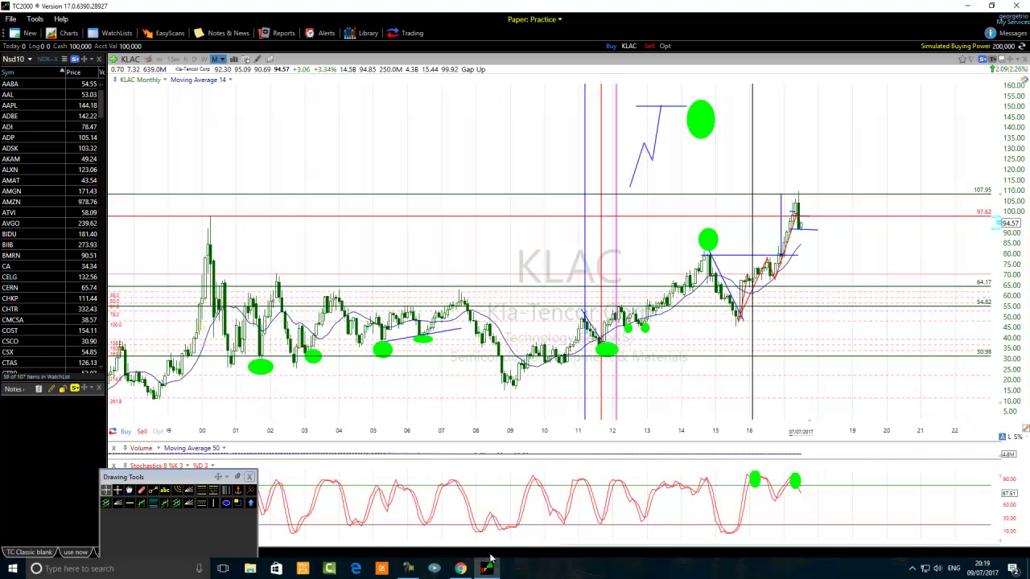
{"action": "scroll", "coordinate": [483, 551], "scroll_direction": "up", "scroll_amount": 1}
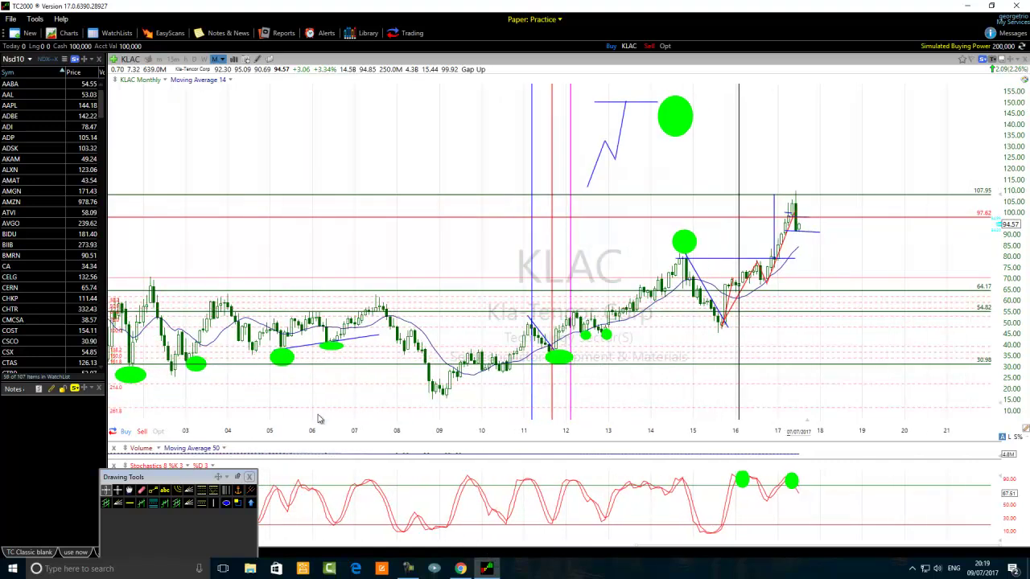
{"action": "left_click", "coordinate": [151, 491]}
{"action": "left_click_drag", "start_coordinate": [373, 298], "coordinate": [402, 362]}
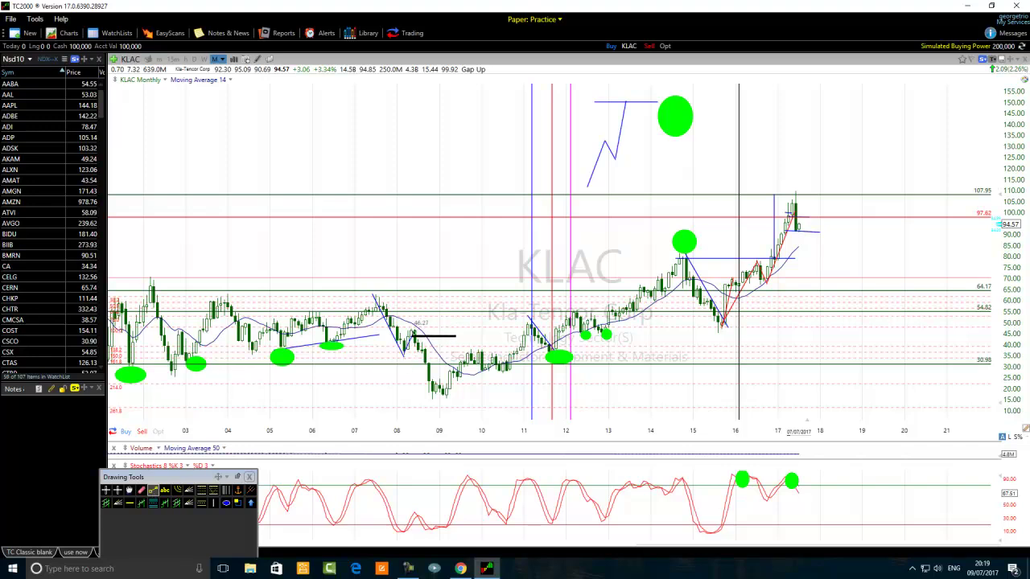
{"action": "left_click", "coordinate": [153, 489]}
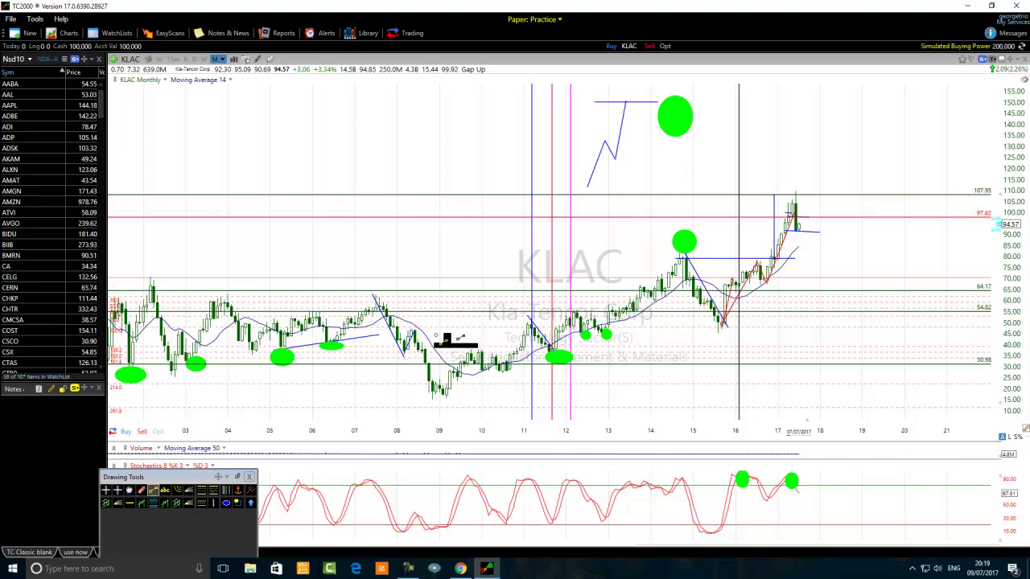
{"action": "left_click_drag", "start_coordinate": [421, 352], "coordinate": [434, 396]}
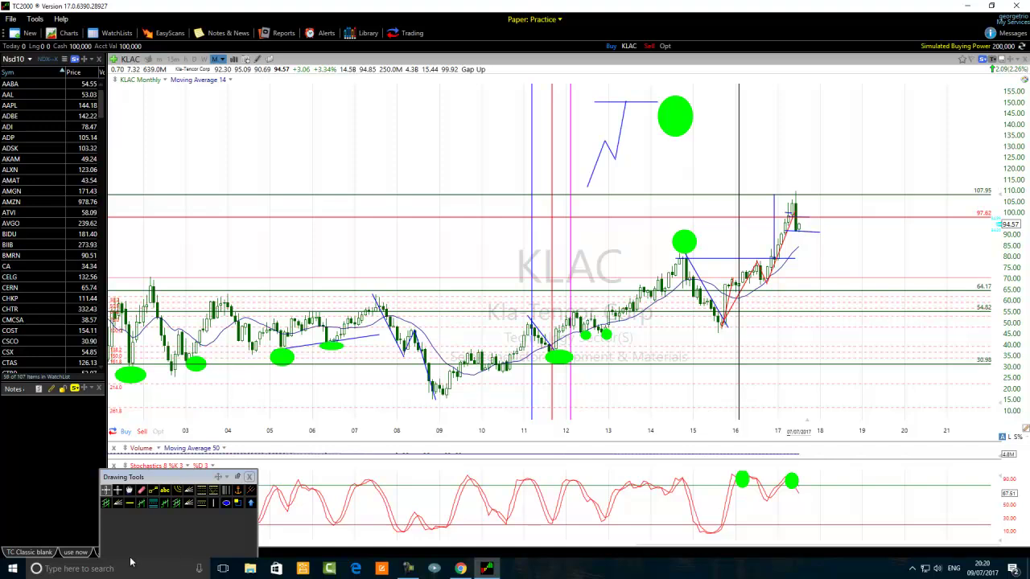
Step: Place a horizontal line at 16.42 along the 2008–2009 lows and colour it red
{"action": "left_click", "coordinate": [131, 503]}
{"action": "left_click", "coordinate": [440, 395]}
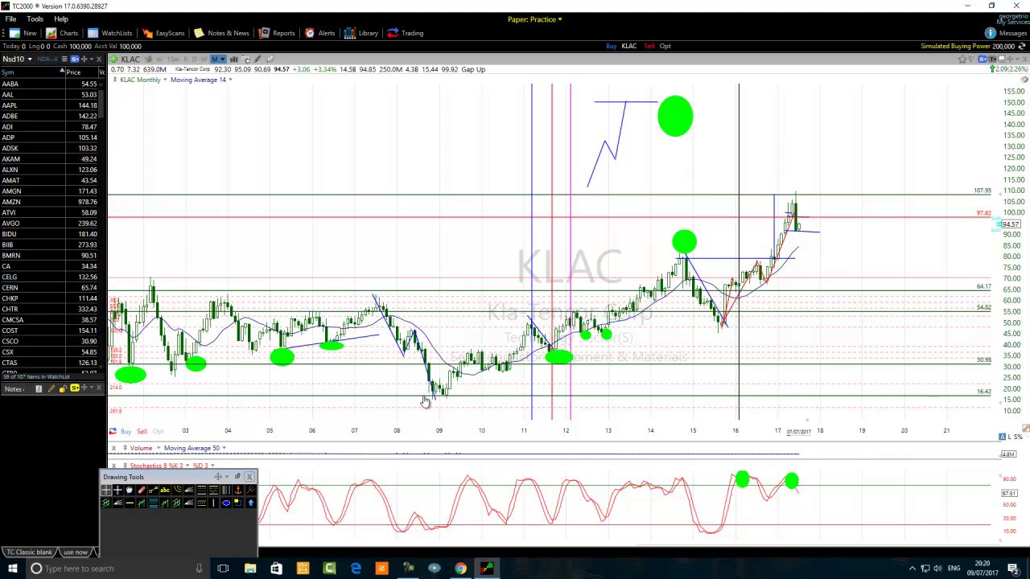
{"action": "right_click", "coordinate": [430, 399]}
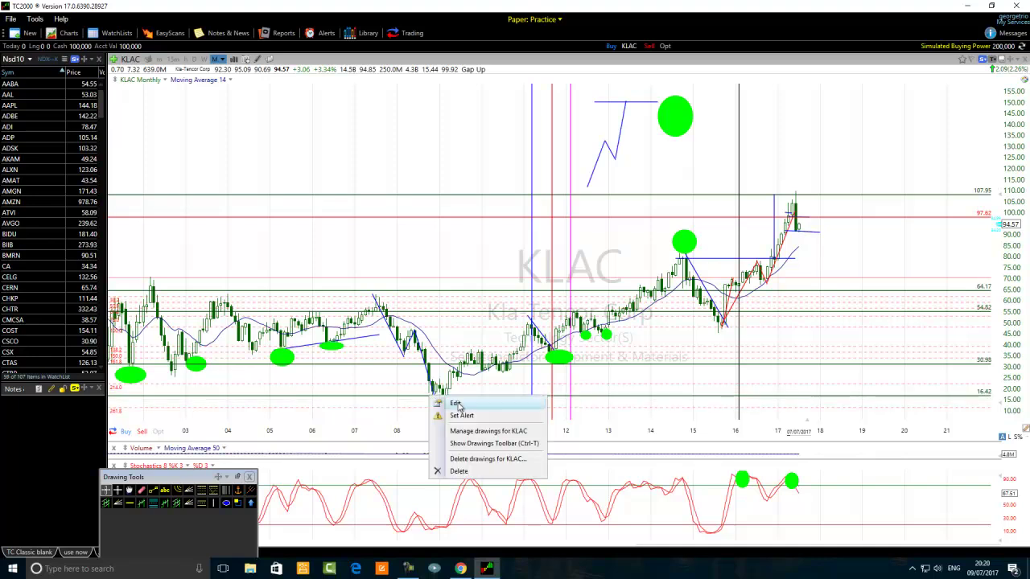
{"action": "left_click", "coordinate": [449, 403]}
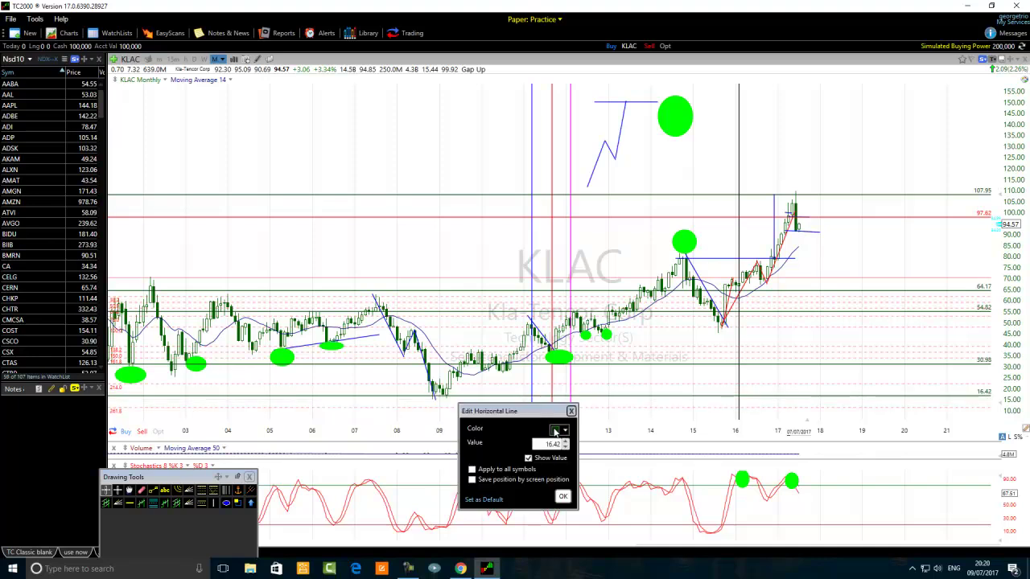
{"action": "left_click", "coordinate": [555, 432]}
{"action": "left_click", "coordinate": [579, 504]}
{"action": "left_click", "coordinate": [563, 496]}
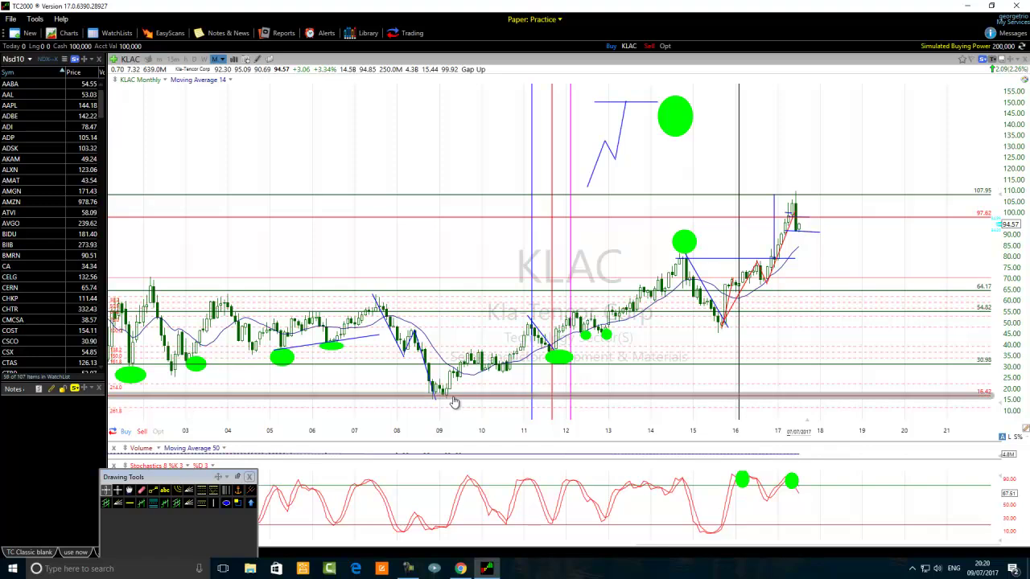
Step: Mark the two successive Stochastics lows of 2008 and early 2009 with green ellipses
{"action": "left_click", "coordinate": [228, 504]}
{"action": "left_click_drag", "start_coordinate": [413, 526], "coordinate": [387, 538]}
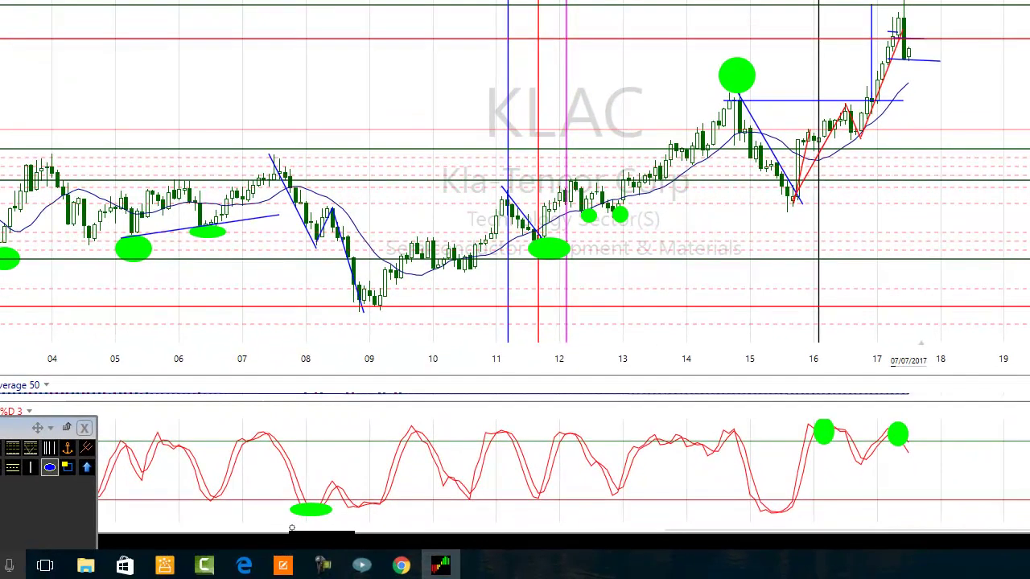
{"action": "left_click", "coordinate": [49, 467]}
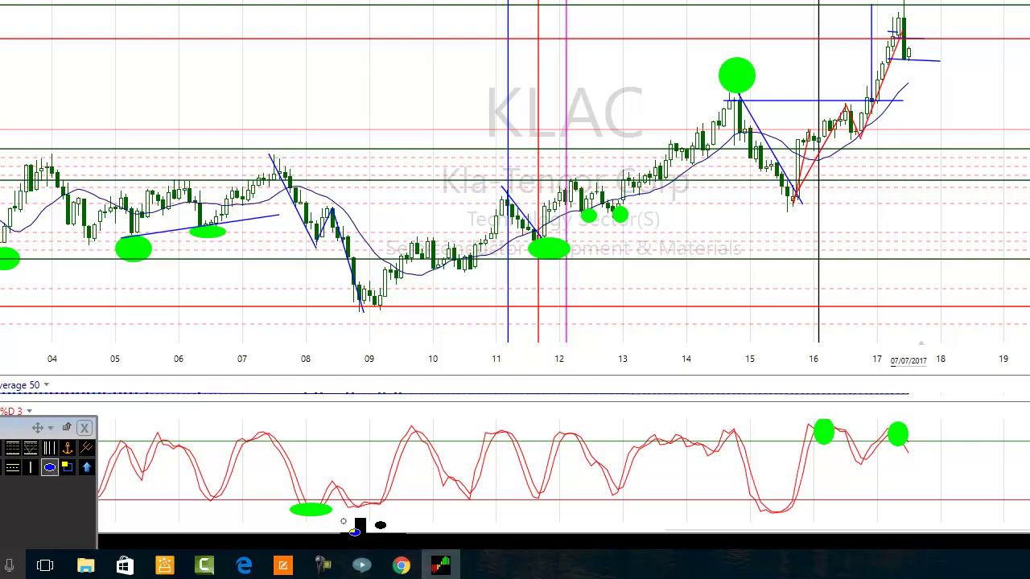
{"action": "left_click_drag", "start_coordinate": [394, 499], "coordinate": [364, 509]}
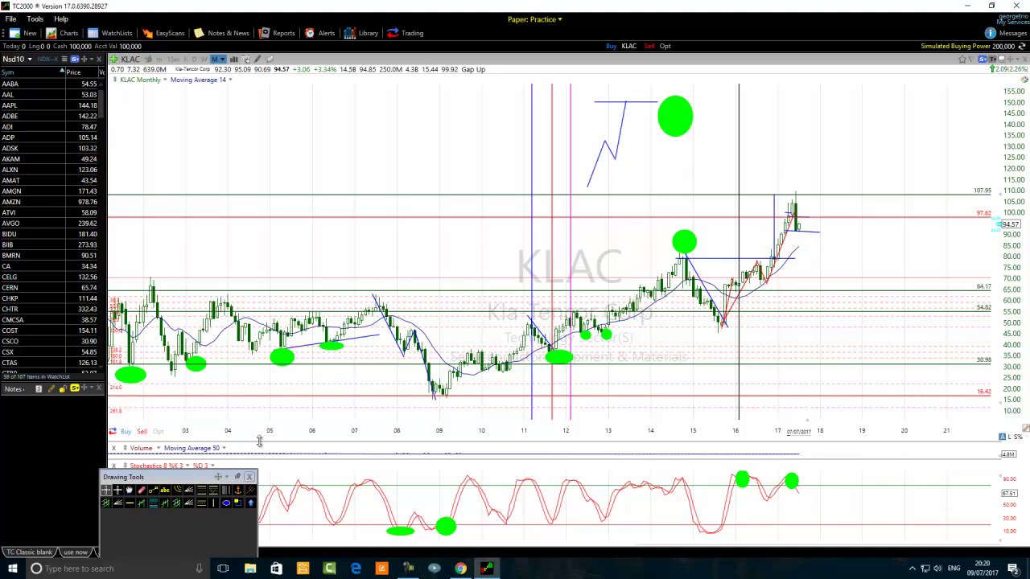
Step: Replace the falling 2007–2008 line with a vertical one hanging from the mid-2008 high, and link the early 2008 low to that high with a short rising line
{"action": "scroll", "coordinate": [260, 441], "scroll_direction": "down", "scroll_amount": 2}
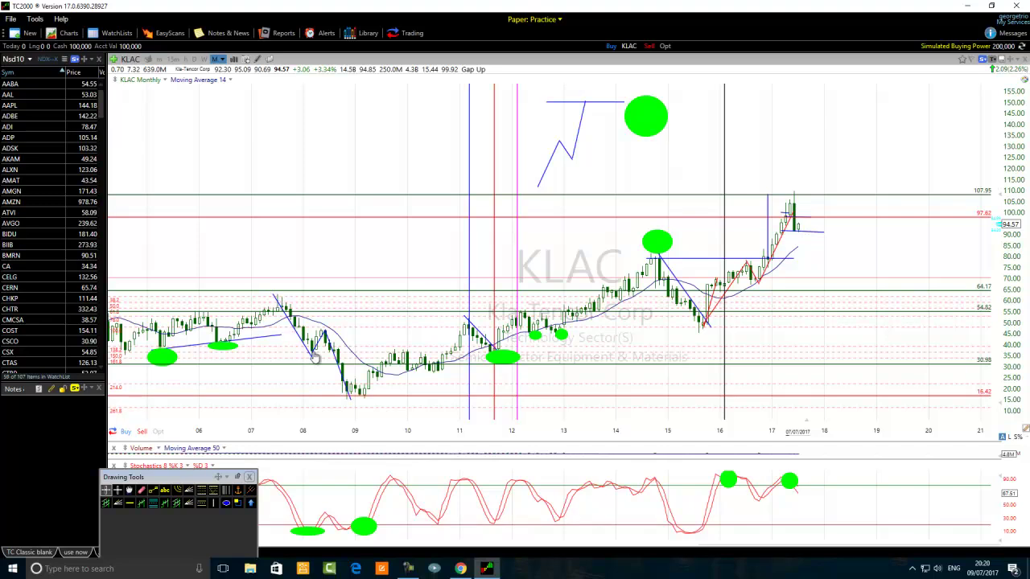
{"action": "left_click_drag", "start_coordinate": [300, 338], "coordinate": [370, 393]}
{"action": "left_click_drag", "start_coordinate": [346, 356], "coordinate": [296, 351]}
{"action": "left_click", "coordinate": [303, 356]}
{"action": "left_click_drag", "start_coordinate": [328, 393], "coordinate": [278, 299]}
{"action": "left_click_drag", "start_coordinate": [278, 346], "coordinate": [278, 352]}
{"action": "left_click_drag", "start_coordinate": [279, 332], "coordinate": [313, 394]}
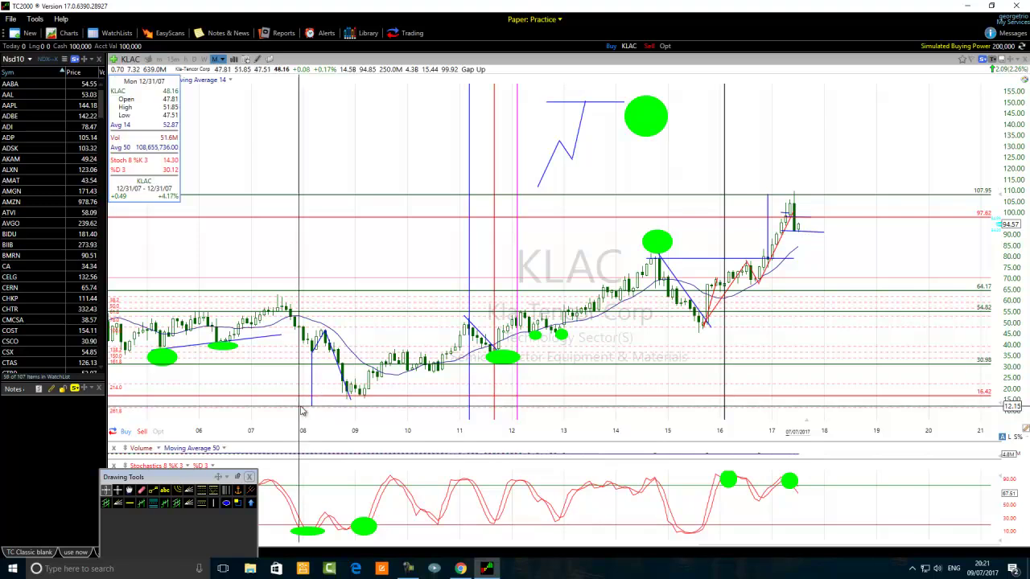
{"action": "left_click_drag", "start_coordinate": [302, 411], "coordinate": [306, 378]}
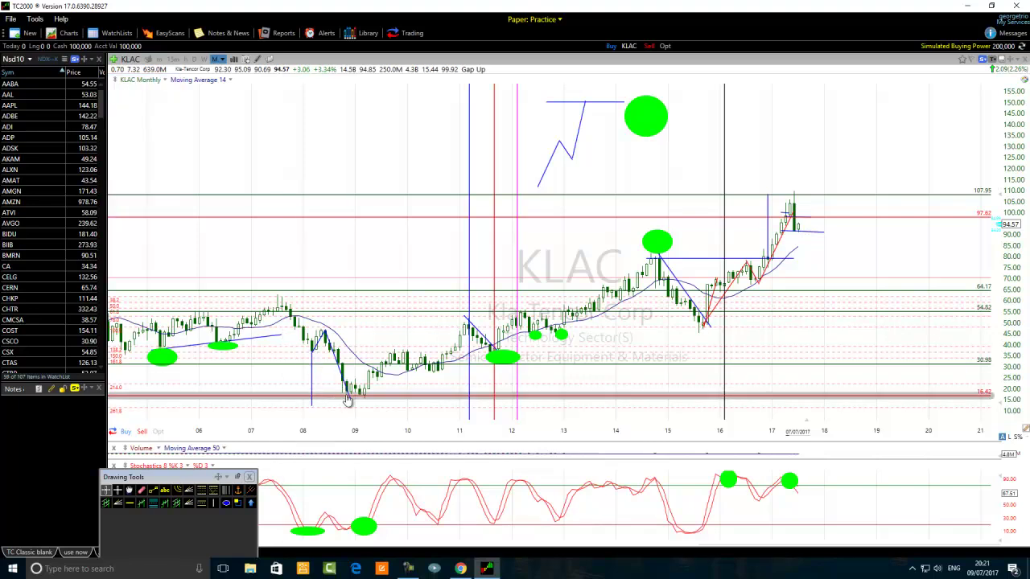
{"action": "left_click_drag", "start_coordinate": [311, 394], "coordinate": [325, 371]}
Step: Sketch two tall rectangles side by side from blue trend lines in the empty area above the 2009–2010 candles
{"action": "scroll", "coordinate": [328, 403], "scroll_direction": "up", "scroll_amount": 2}
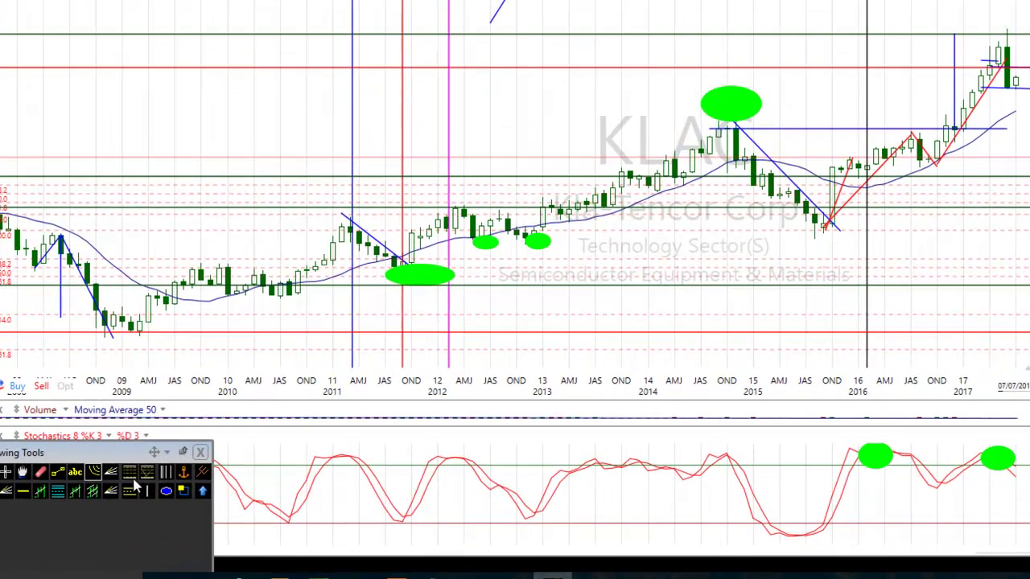
{"action": "left_click", "coordinate": [53, 475]}
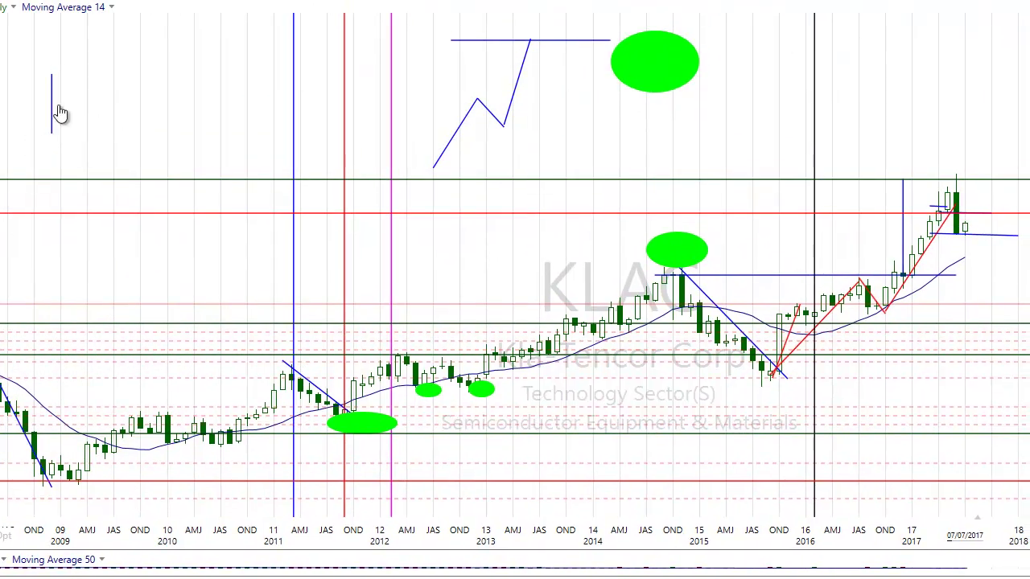
{"action": "mouse_move", "coordinate": [52, 75]}
{"action": "left_mouse_down"}
{"action": "mouse_move", "coordinate": [96, 77]}
{"action": "mouse_move", "coordinate": [103, 87]}
{"action": "mouse_move", "coordinate": [94, 142]}
{"action": "mouse_move", "coordinate": [51, 143]}
{"action": "mouse_move", "coordinate": [96, 143]}
{"action": "left_mouse_up"}
{"action": "left_click_drag", "start_coordinate": [85, 473], "coordinate": [98, 464]}
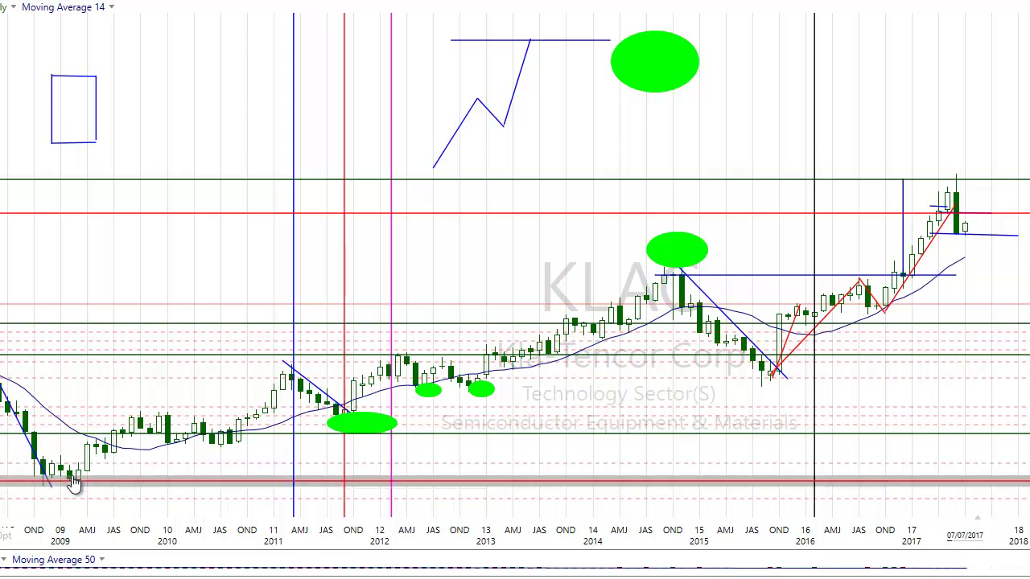
{"action": "left_click_drag", "start_coordinate": [167, 78], "coordinate": [167, 142]}
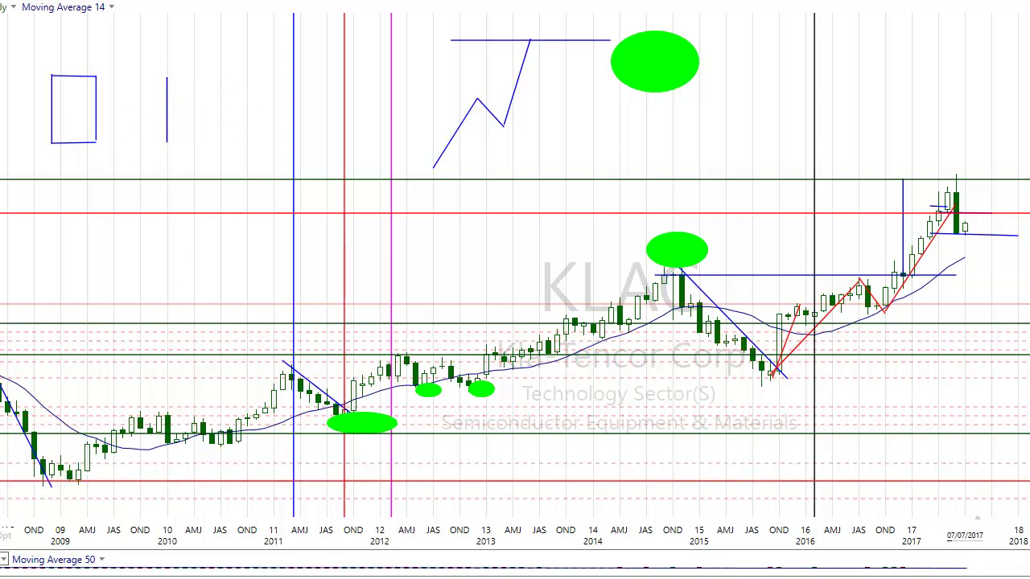
{"action": "mouse_move", "coordinate": [167, 78]}
{"action": "left_mouse_down"}
{"action": "mouse_move", "coordinate": [227, 81]}
{"action": "mouse_move", "coordinate": [216, 78]}
{"action": "mouse_move", "coordinate": [265, 33]}
{"action": "mouse_move", "coordinate": [211, 114]}
{"action": "mouse_move", "coordinate": [216, 144]}
{"action": "mouse_move", "coordinate": [248, 145]}
{"action": "mouse_move", "coordinate": [220, 144]}
{"action": "left_mouse_up"}
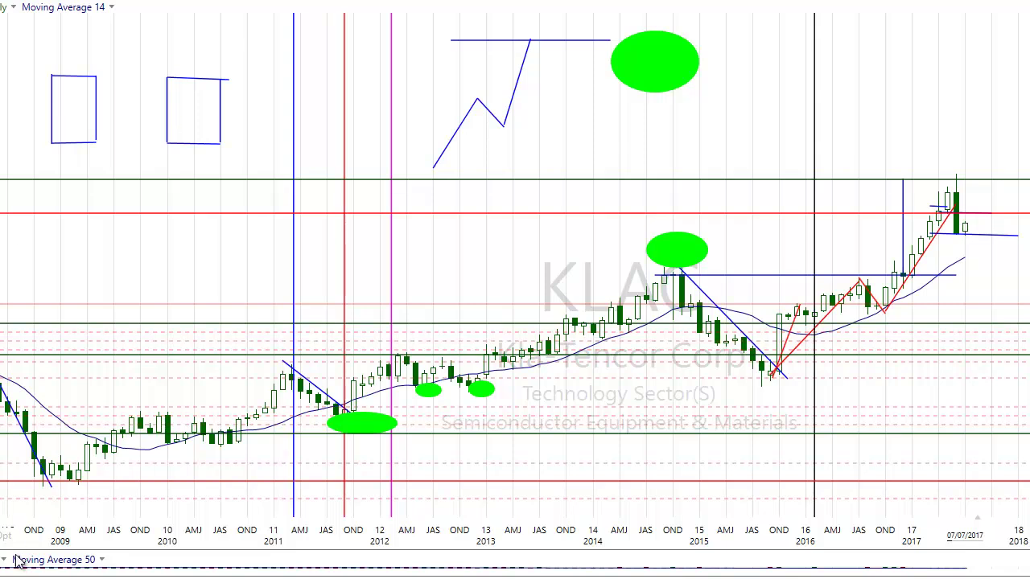
Step: Sketch two small rectangles between the tall ones from blue trend lines, placing the second one lower than the first
{"action": "mouse_move", "coordinate": [114, 80]}
{"action": "left_mouse_down"}
{"action": "mouse_move", "coordinate": [112, 111]}
{"action": "mouse_move", "coordinate": [132, 110]}
{"action": "left_mouse_up"}
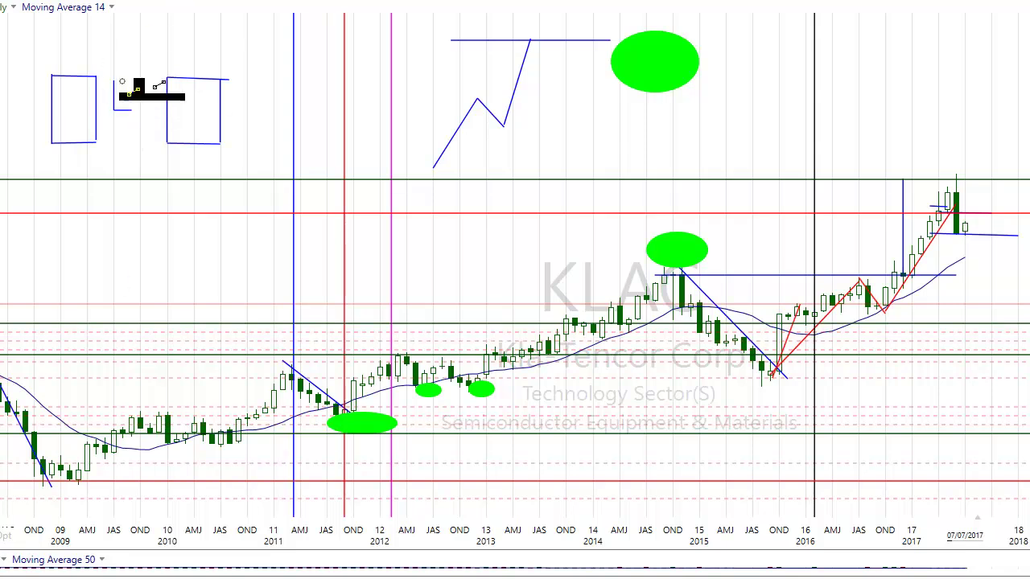
{"action": "mouse_move", "coordinate": [114, 81]}
{"action": "left_mouse_down"}
{"action": "mouse_move", "coordinate": [140, 80]}
{"action": "mouse_move", "coordinate": [131, 82]}
{"action": "left_mouse_up"}
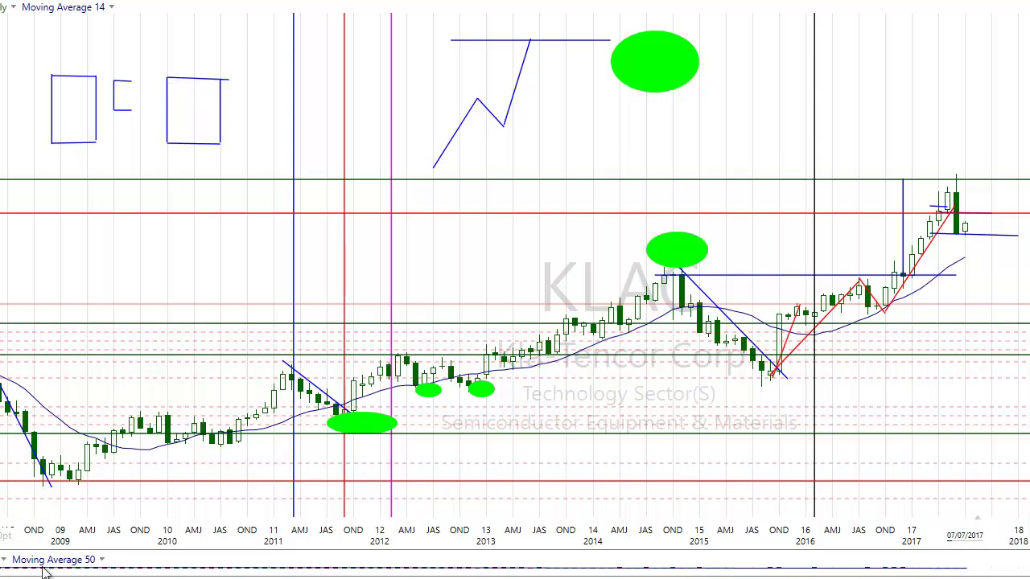
{"action": "left_click_drag", "start_coordinate": [130, 82], "coordinate": [139, 166]}
{"action": "left_click_drag", "start_coordinate": [141, 117], "coordinate": [164, 119]}
{"action": "left_click_drag", "start_coordinate": [156, 126], "coordinate": [158, 144]}
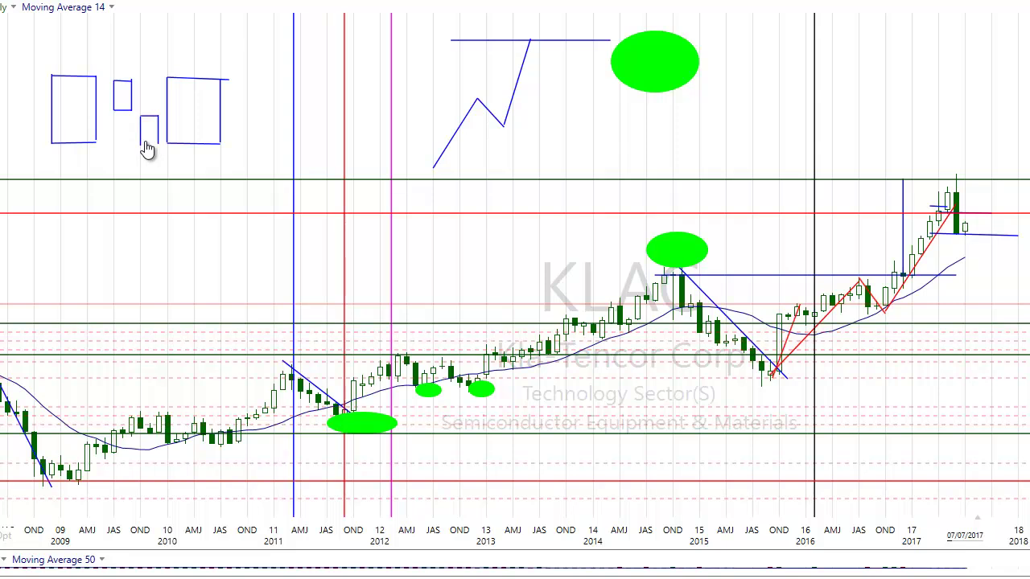
{"action": "left_click_drag", "start_coordinate": [138, 146], "coordinate": [160, 145]}
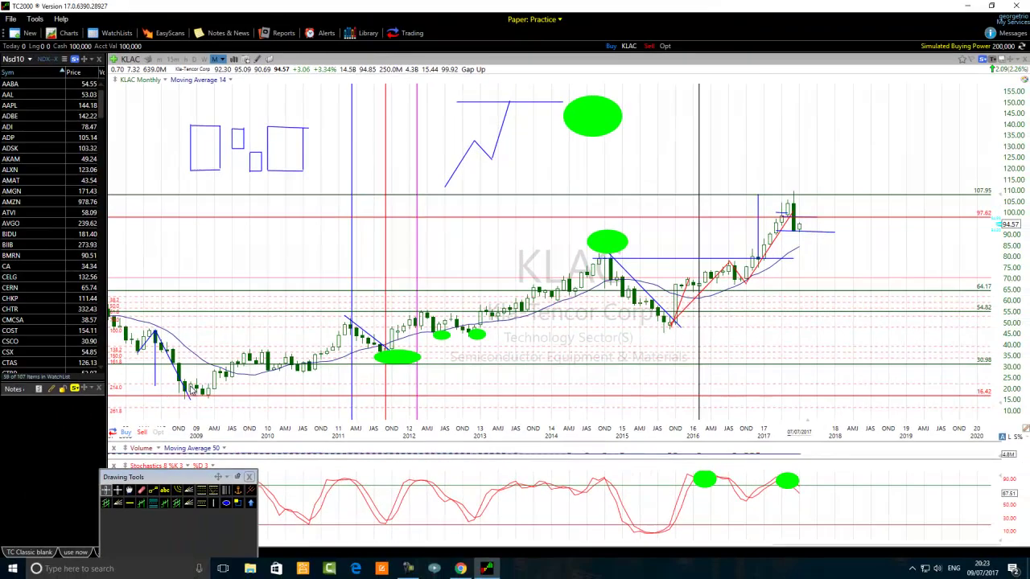
Step: Mark the left sides of the two tall sketched rectangles with narrow green ellipses
{"action": "scroll", "coordinate": [185, 406], "scroll_direction": "down", "scroll_amount": 3}
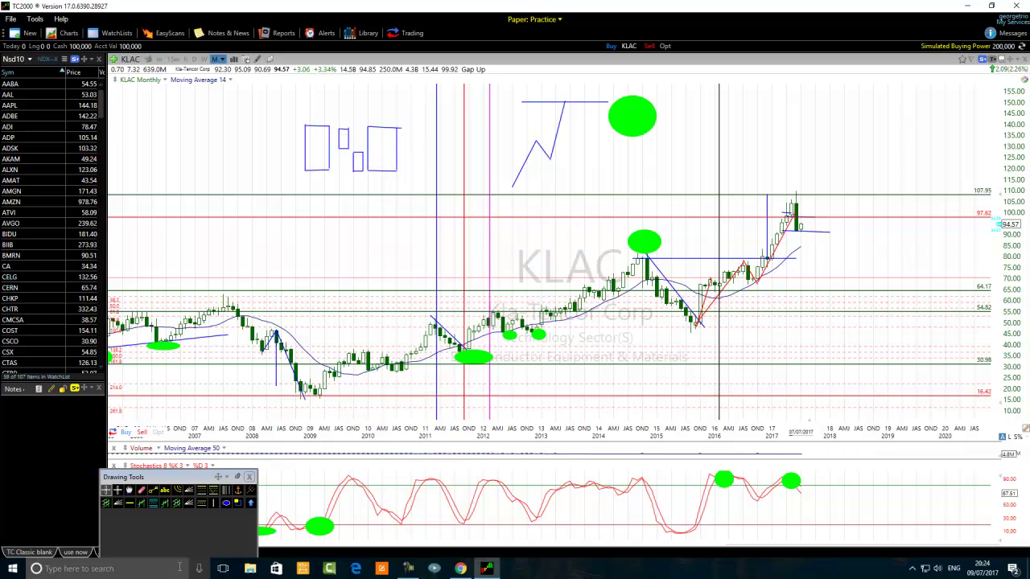
{"action": "left_click", "coordinate": [228, 504]}
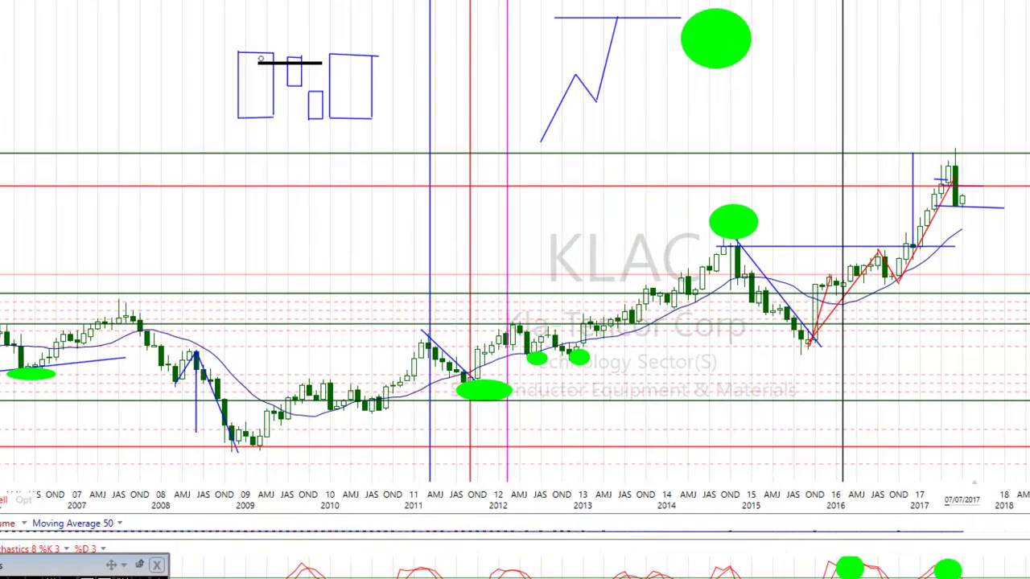
{"action": "left_click_drag", "start_coordinate": [320, 127], "coordinate": [301, 173]}
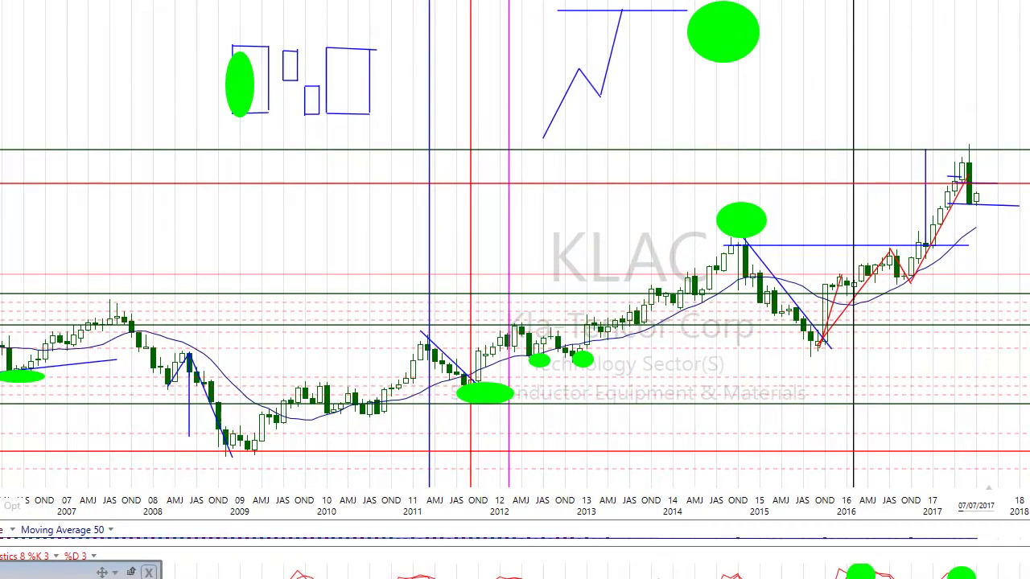
{"action": "left_click_drag", "start_coordinate": [355, 50], "coordinate": [332, 118]}
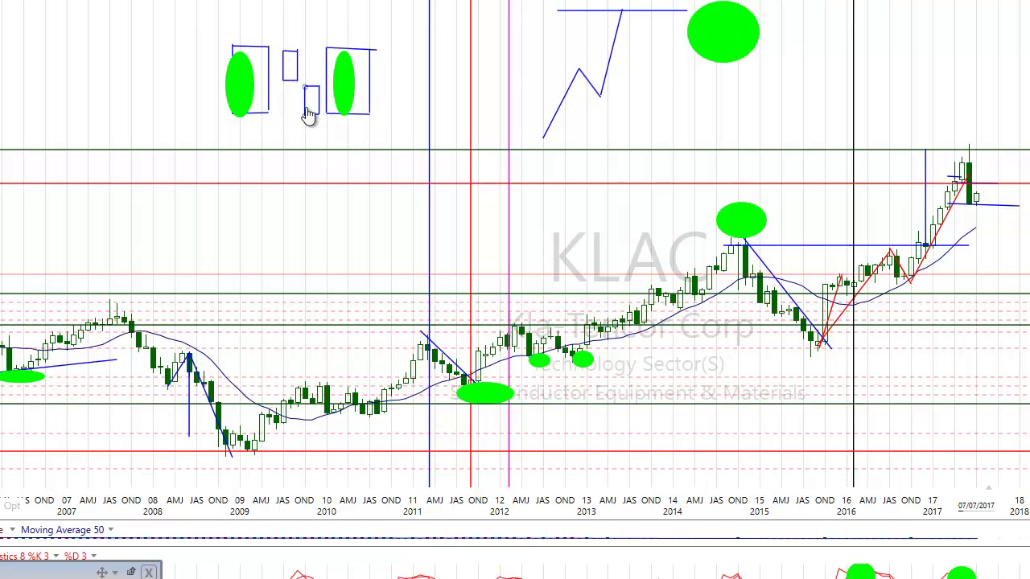
{"action": "mouse_move", "coordinate": [310, 114]}
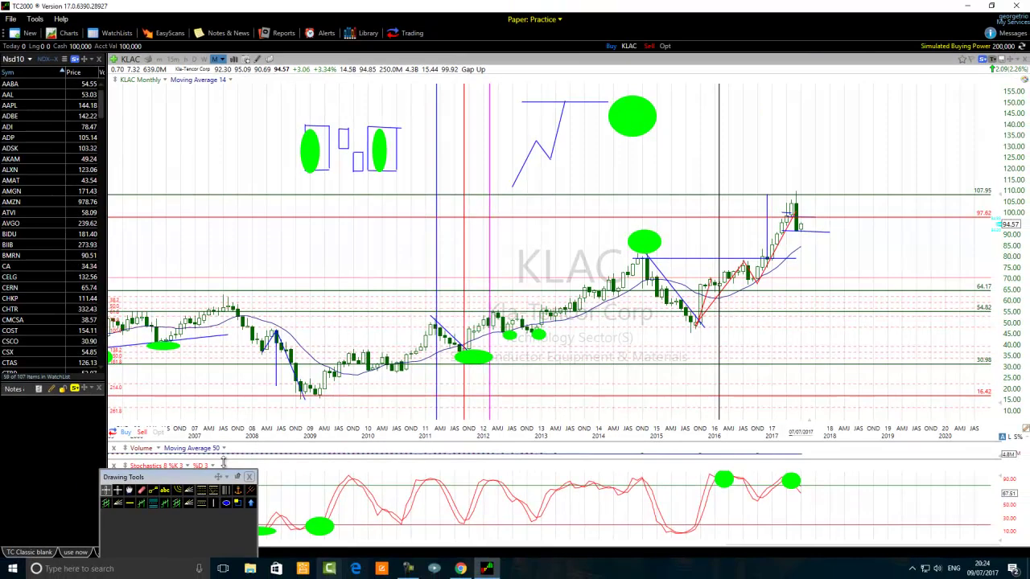
Step: Bracket the late-2011 advance, the 2012 pullback and the 2013–2014 advance with pairs of blue trend lines above and below the candles
{"action": "left_click_drag", "start_coordinate": [170, 477], "coordinate": [57, 494]}
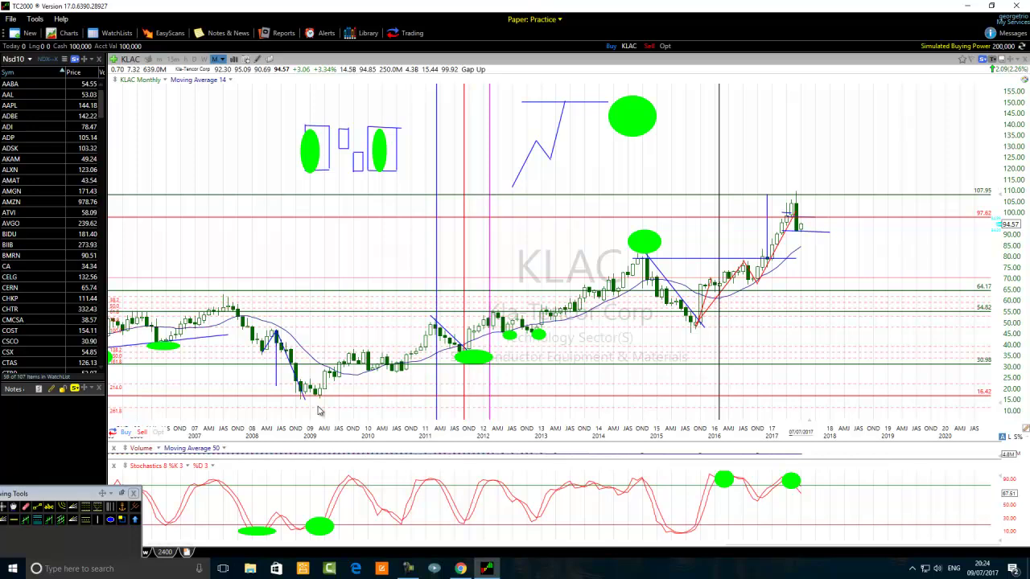
{"action": "scroll", "coordinate": [380, 415], "scroll_direction": "up", "scroll_amount": 2}
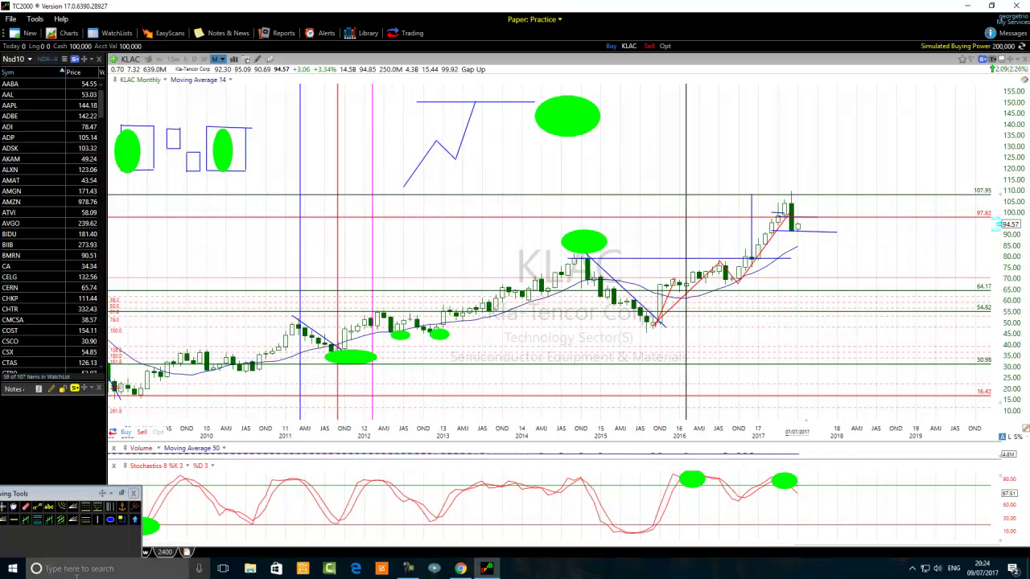
{"action": "left_click", "coordinate": [38, 512]}
{"action": "left_click_drag", "start_coordinate": [346, 352], "coordinate": [401, 309]}
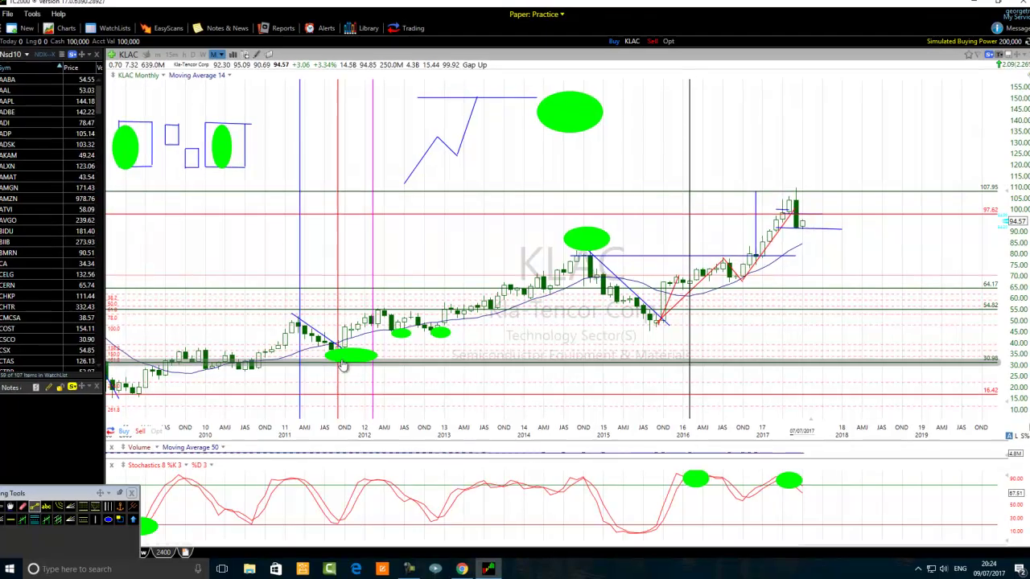
{"action": "left_click_drag", "start_coordinate": [440, 199], "coordinate": [443, 196]}
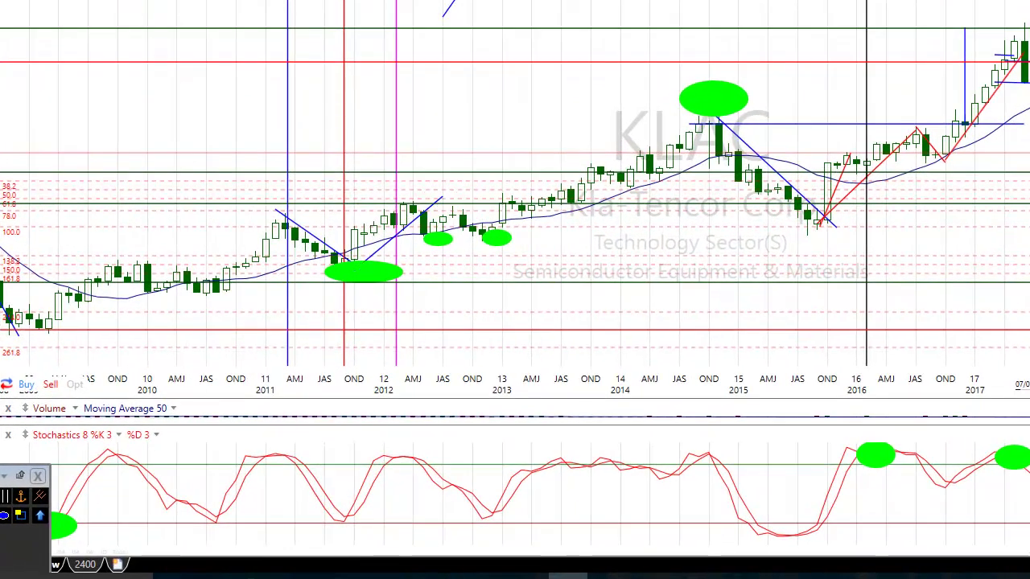
{"action": "mouse_move", "coordinate": [346, 259]}
{"action": "left_mouse_down"}
{"action": "mouse_move", "coordinate": [426, 182]}
{"action": "mouse_move", "coordinate": [473, 240]}
{"action": "mouse_move", "coordinate": [503, 268]}
{"action": "mouse_move", "coordinate": [513, 262]}
{"action": "left_mouse_up"}
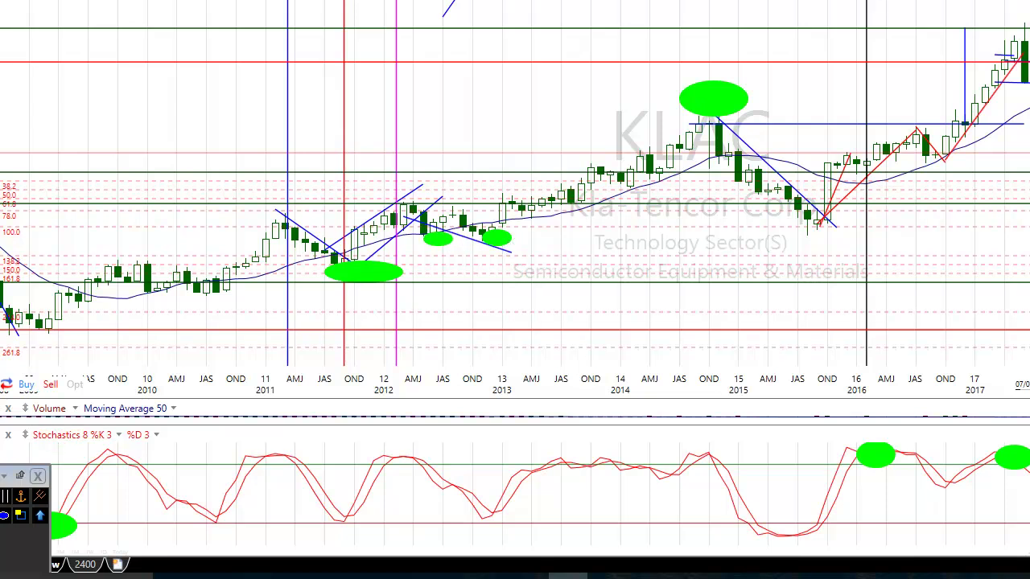
{"action": "left_click_drag", "start_coordinate": [442, 188], "coordinate": [510, 240]}
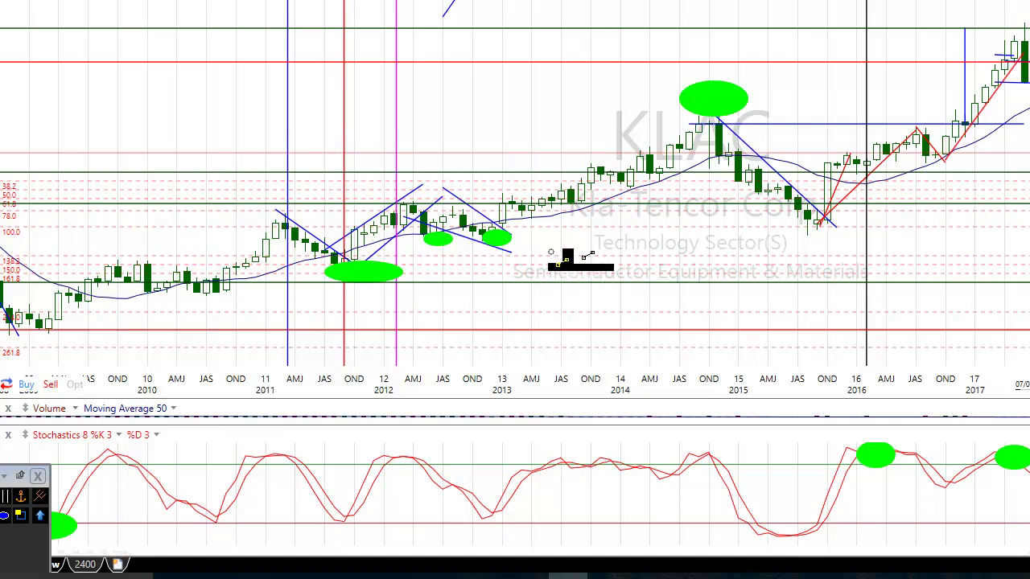
{"action": "mouse_move", "coordinate": [484, 205]}
{"action": "left_mouse_down"}
{"action": "mouse_move", "coordinate": [690, 135]}
{"action": "mouse_move", "coordinate": [699, 117]}
{"action": "left_mouse_up"}
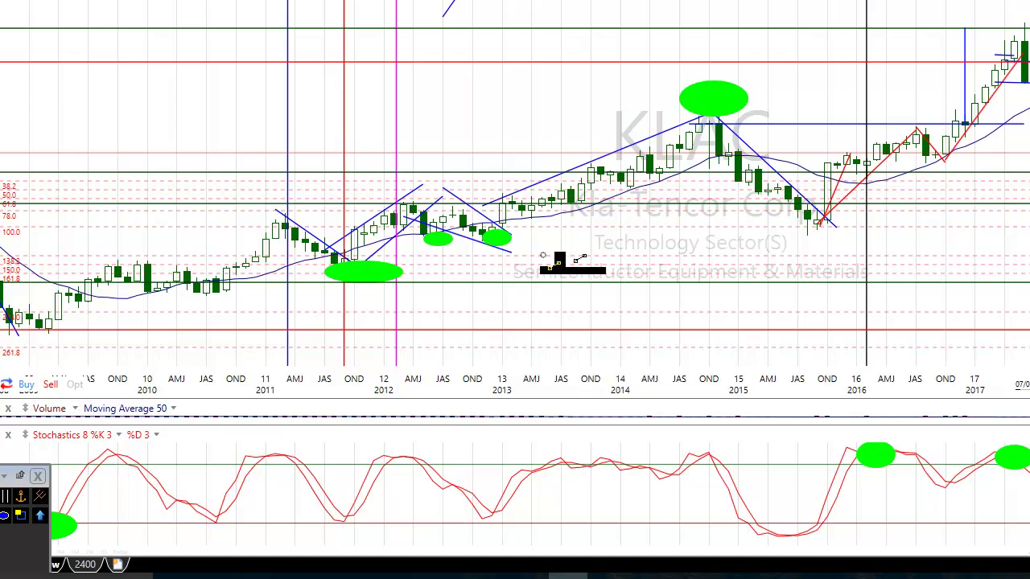
{"action": "left_click_drag", "start_coordinate": [510, 240], "coordinate": [728, 147]}
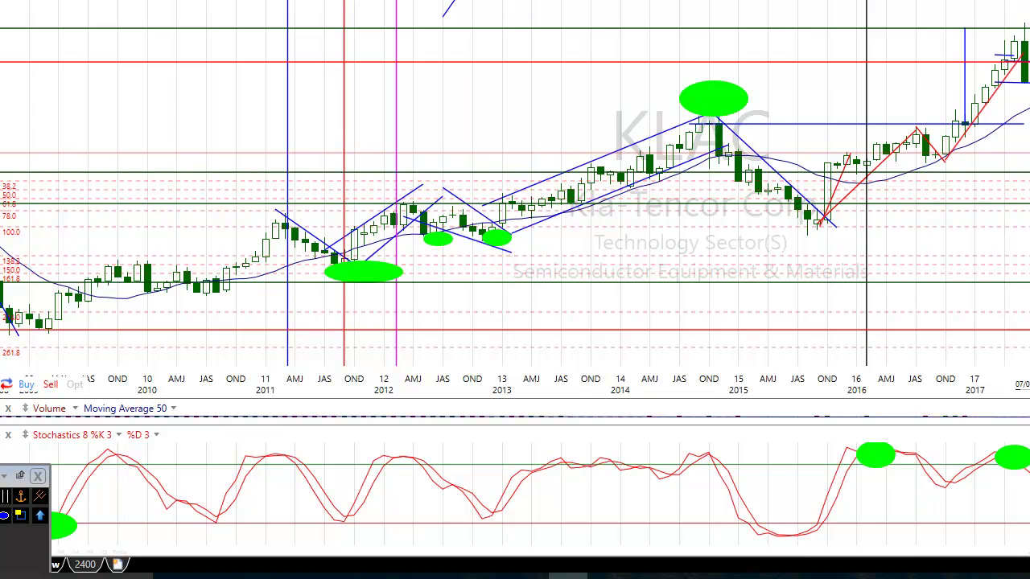
Step: Trace the 2014 Stochastics dip and recovery with two blue trend lines and mark the peaks on either side with green ellipses
{"action": "left_click_drag", "start_coordinate": [591, 452], "coordinate": [669, 476]}
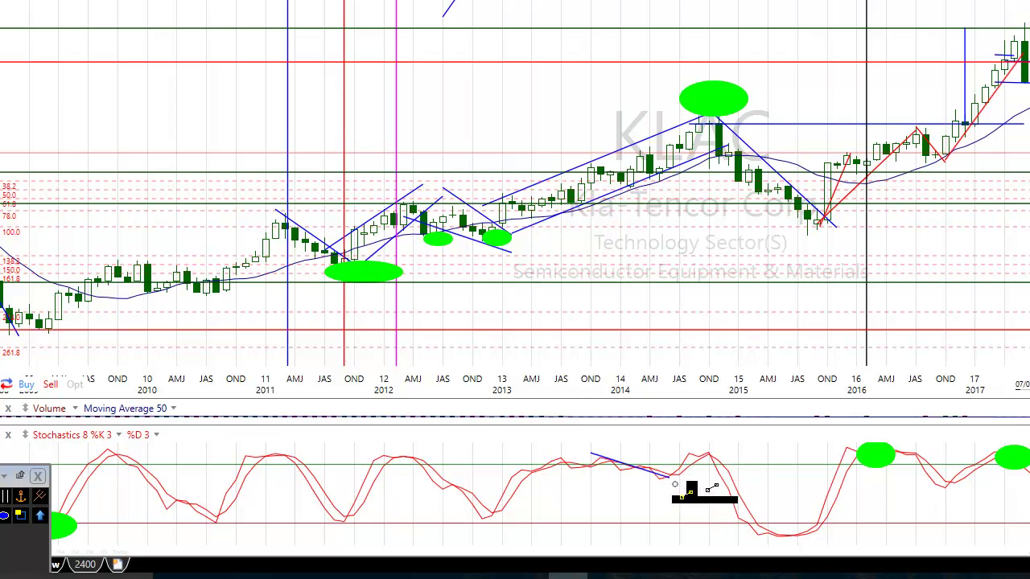
{"action": "mouse_move", "coordinate": [668, 481]}
{"action": "left_mouse_down"}
{"action": "mouse_move", "coordinate": [708, 442]}
{"action": "mouse_move", "coordinate": [691, 483]}
{"action": "mouse_move", "coordinate": [669, 478]}
{"action": "left_mouse_up"}
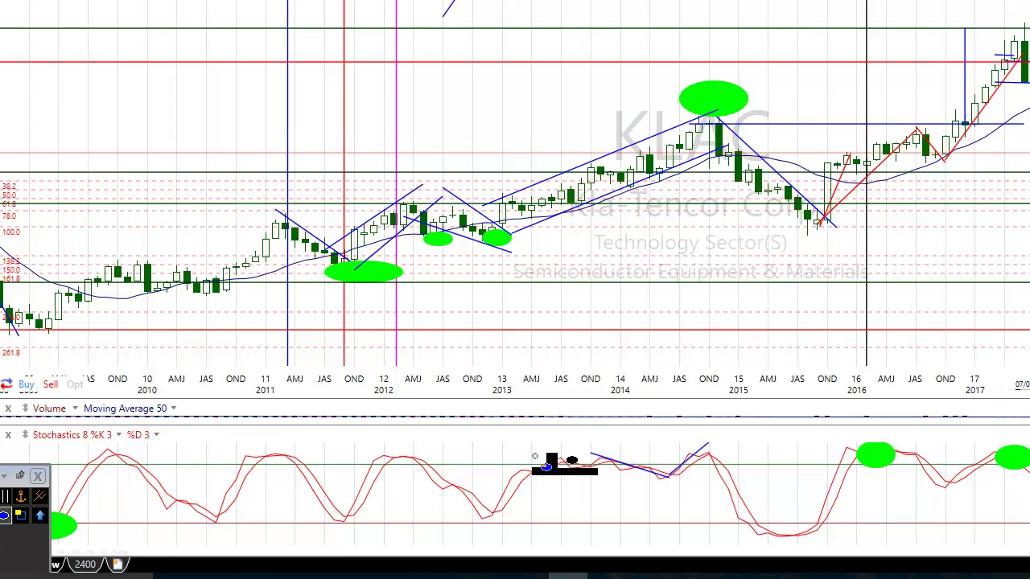
{"action": "left_click_drag", "start_coordinate": [607, 461], "coordinate": [560, 467]}
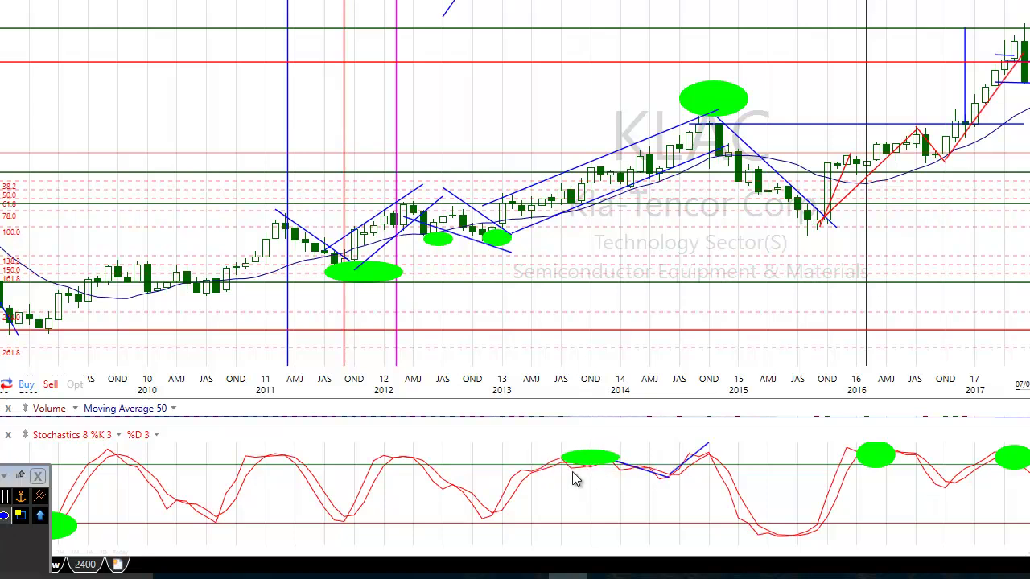
{"action": "left_click", "coordinate": [6, 516]}
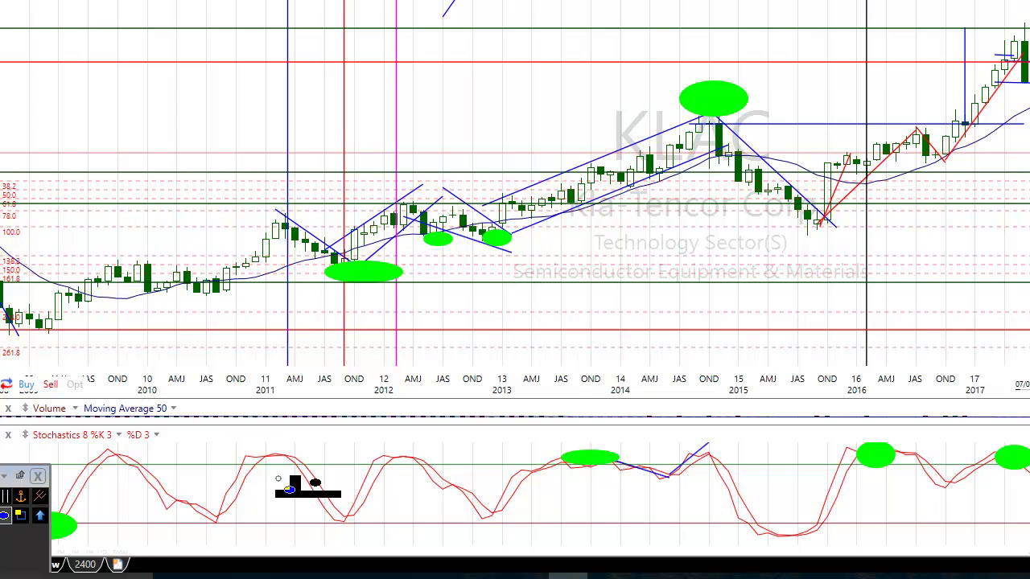
{"action": "left_click_drag", "start_coordinate": [707, 448], "coordinate": [748, 463]}
{"action": "mouse_move", "coordinate": [631, 462]}
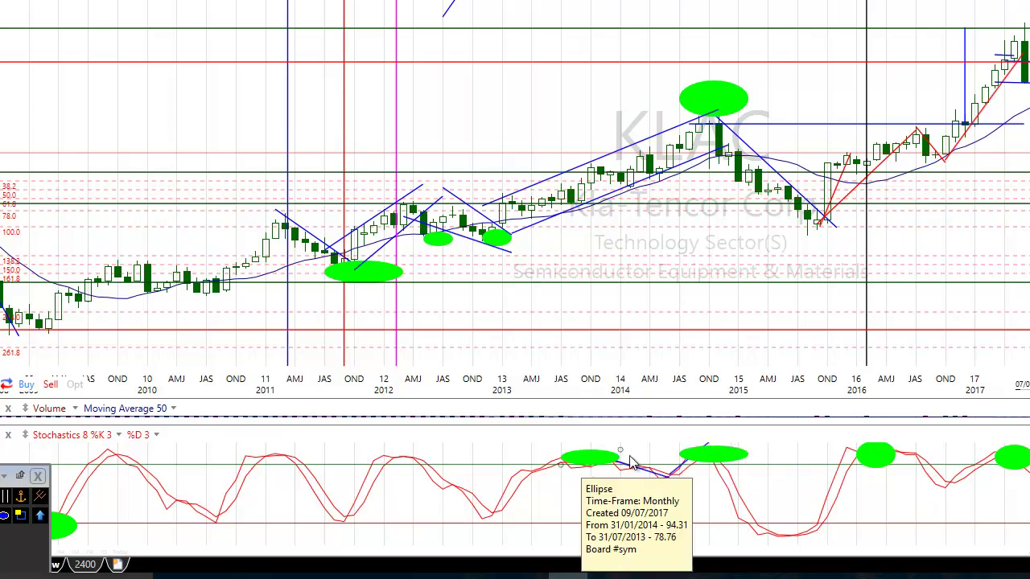
{"action": "mouse_move", "coordinate": [705, 460]}
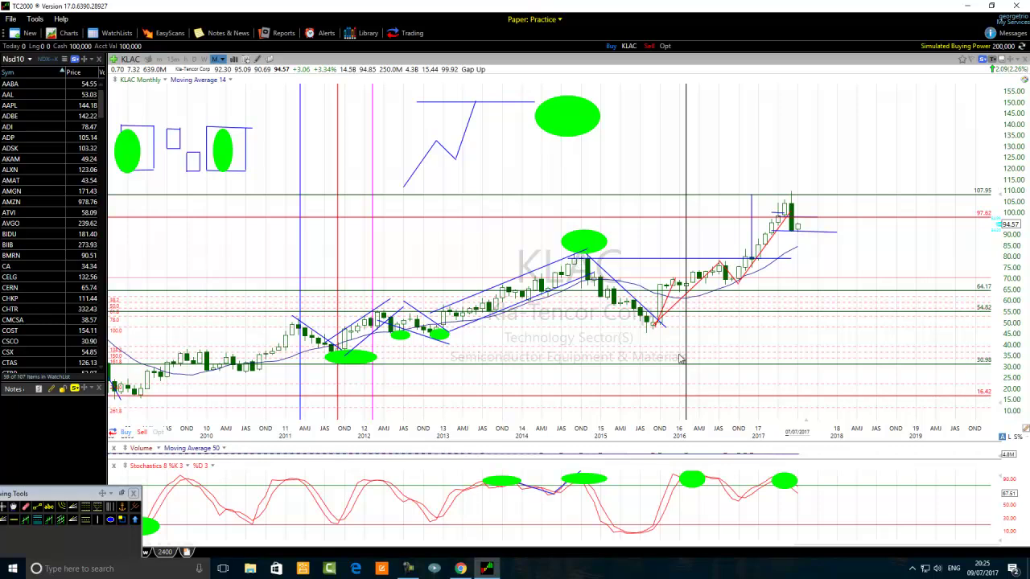
Step: Raise the horizontal blue line from the 2014 high to just below the red 97.62 line and move the 2014 green ellipse into the empty area above 2013–2014
{"action": "scroll", "coordinate": [567, 334], "scroll_direction": "up", "scroll_amount": 3}
{"action": "left_click_drag", "start_coordinate": [539, 287], "coordinate": [480, 232]}
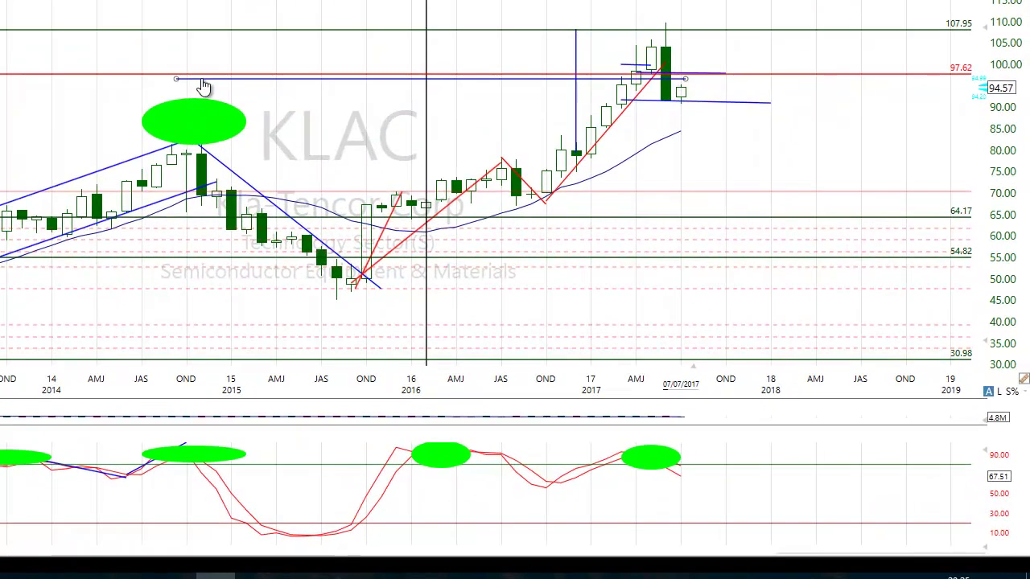
{"action": "left_click_drag", "start_coordinate": [192, 128], "coordinate": [54, 70]}
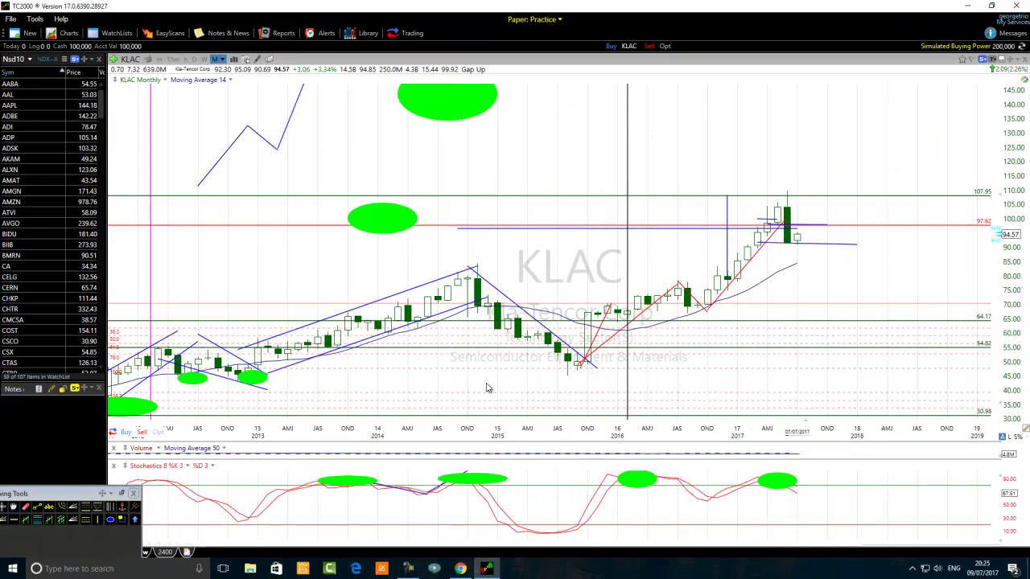
Step: Draw a nearly horizontal blue trend line at about 48 from the early-2008 high across to the 2011 high
{"action": "scroll", "coordinate": [414, 371], "scroll_direction": "down", "scroll_amount": 4}
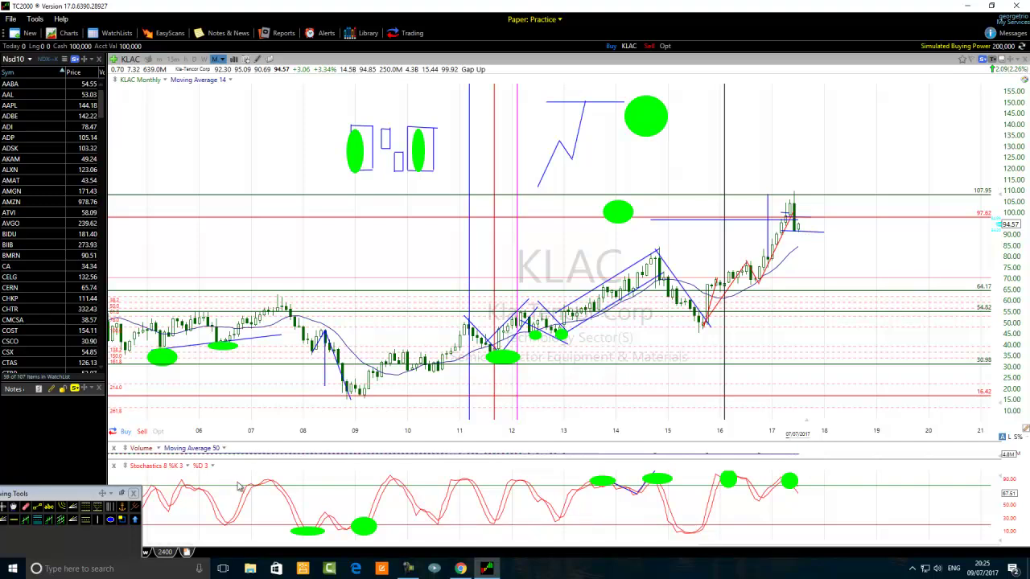
{"action": "left_click", "coordinate": [36, 509]}
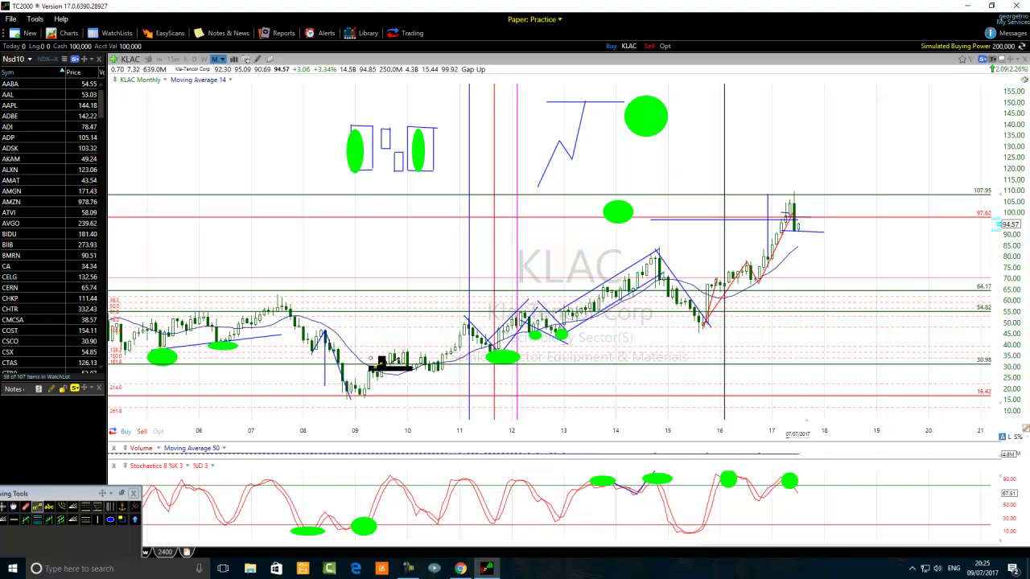
{"action": "mouse_move", "coordinate": [311, 327]}
{"action": "left_mouse_down"}
{"action": "mouse_move", "coordinate": [495, 330]}
{"action": "mouse_move", "coordinate": [303, 326]}
{"action": "left_mouse_up"}
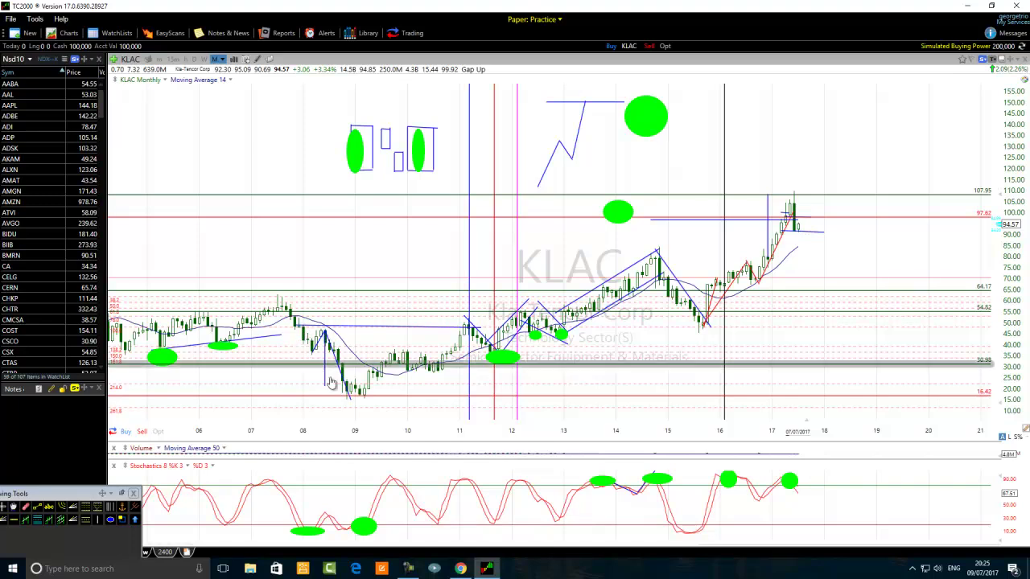
Step: Measure from the near-horizontal blue line down to the 2009 low with a vertical blue line and move it above that line in late 2010
{"action": "left_click", "coordinate": [39, 507]}
{"action": "left_click_drag", "start_coordinate": [367, 331], "coordinate": [370, 400]}
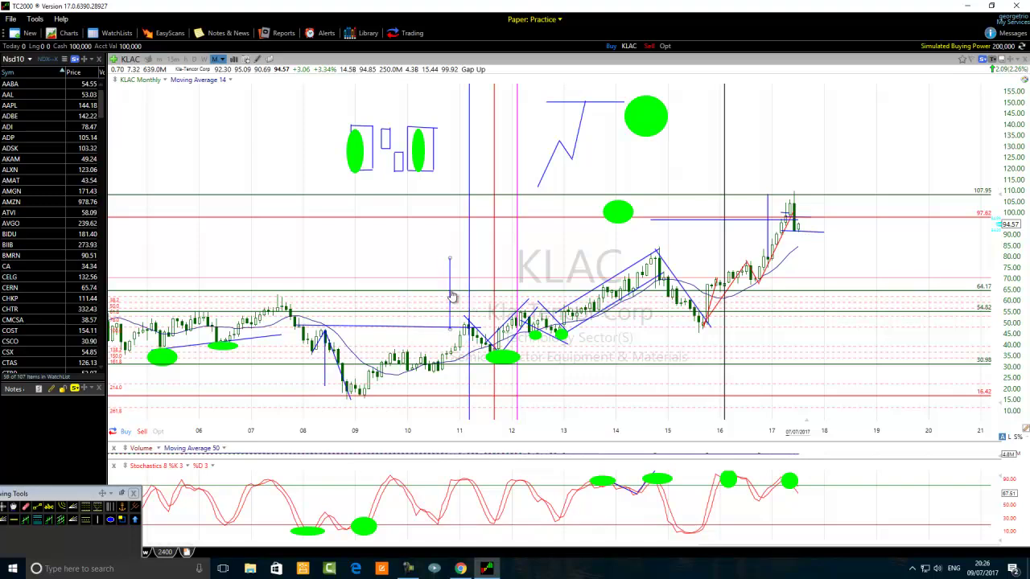
{"action": "left_click", "coordinate": [453, 295]}
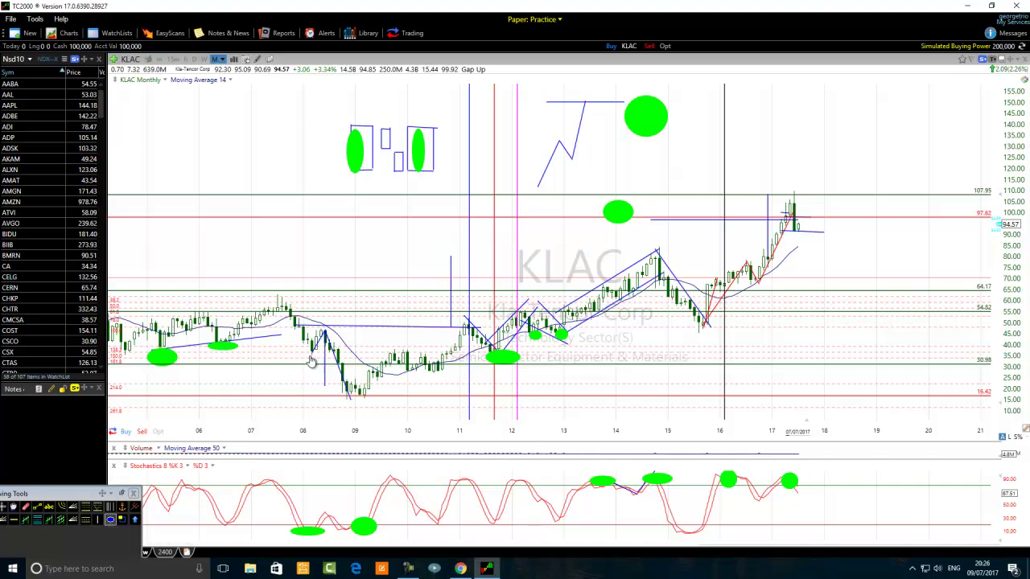
Step: Mark the early-2008, 2008–2009 and mid-2010 price lows beneath the near-horizontal blue line with green ellipses
{"action": "mouse_move", "coordinate": [290, 347]}
{"action": "left_mouse_down"}
{"action": "mouse_move", "coordinate": [377, 402]}
{"action": "mouse_move", "coordinate": [331, 413]}
{"action": "left_mouse_up"}
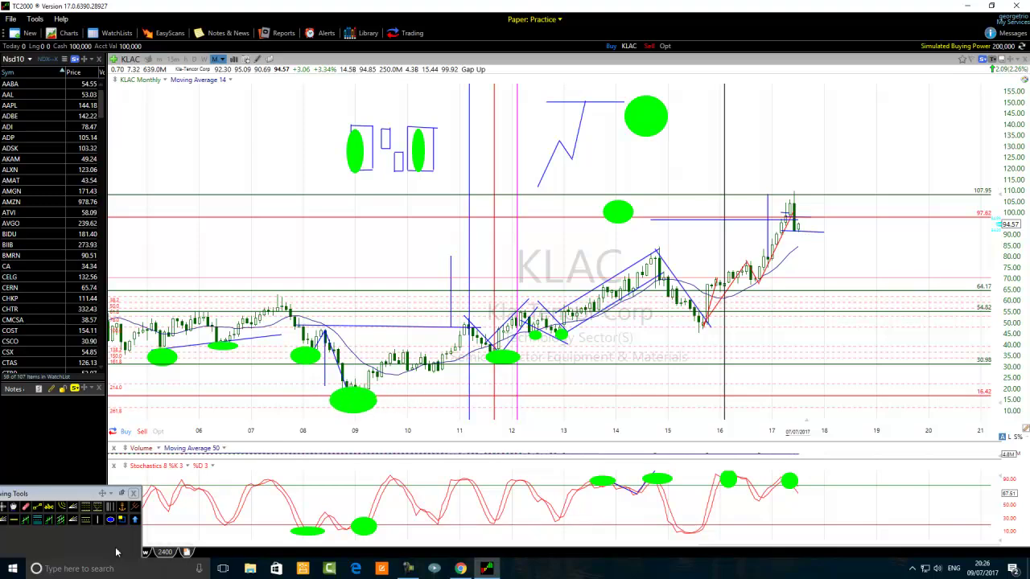
{"action": "left_click_drag", "start_coordinate": [462, 373], "coordinate": [415, 388]}
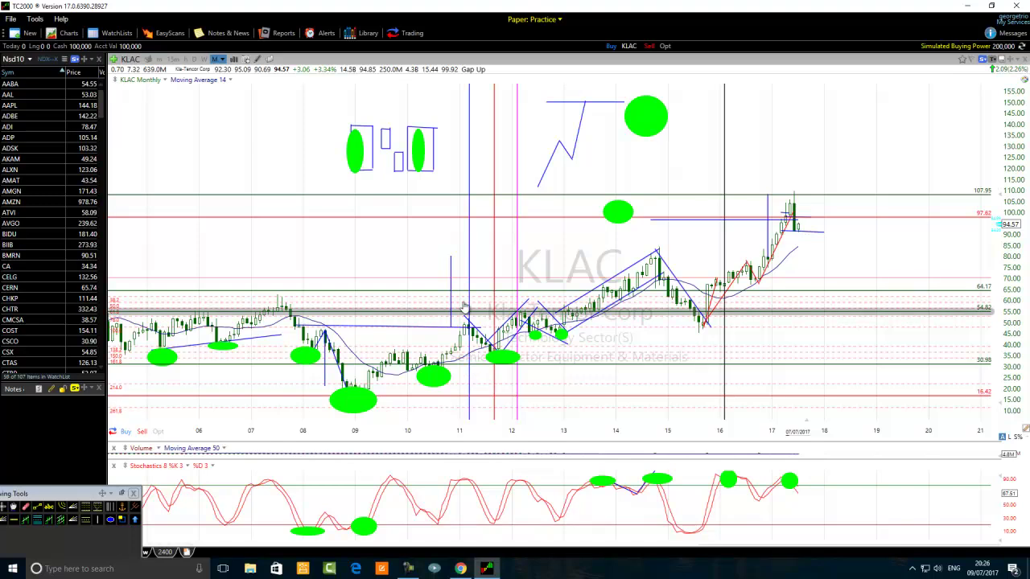
Step: Shift the vertical blue line back to mid-2010 and place a horizontal line at 80.22 near its upper end
{"action": "left_click_drag", "start_coordinate": [448, 310], "coordinate": [429, 304]}
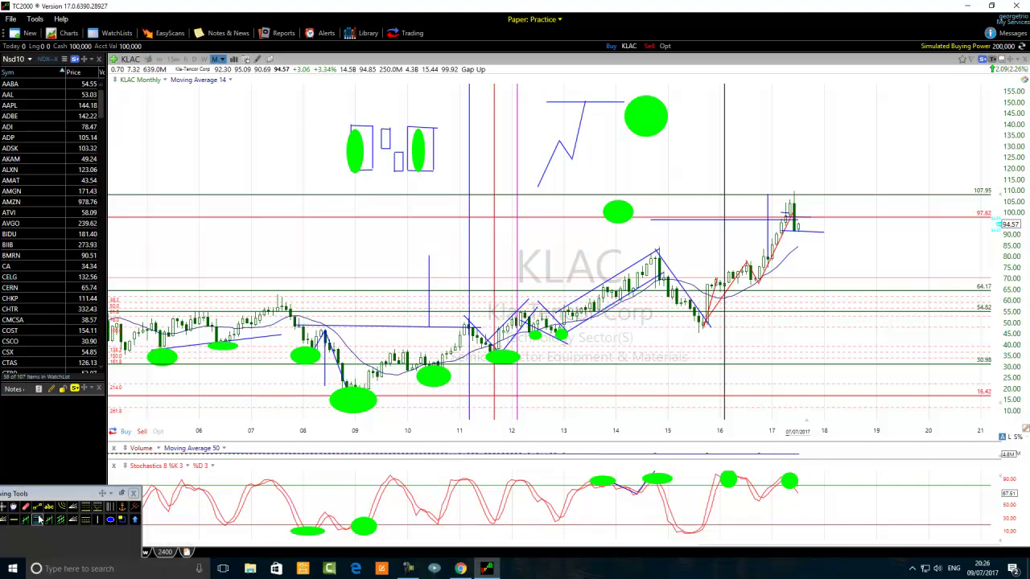
{"action": "left_click", "coordinate": [13, 520]}
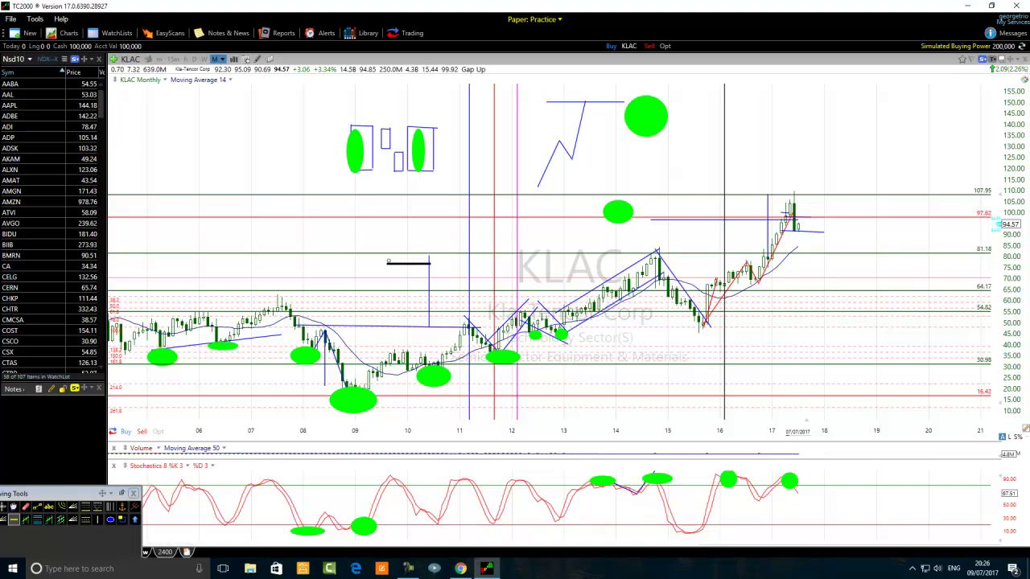
{"action": "left_click", "coordinate": [392, 255]}
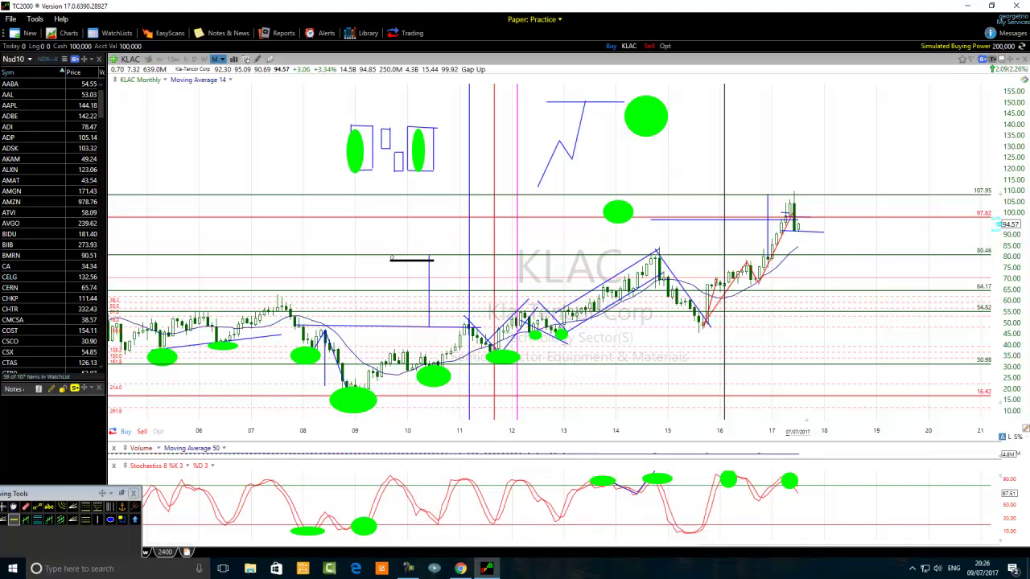
Step: Change the colour of the 80.22 horizontal line to red
{"action": "right_click", "coordinate": [573, 255]}
{"action": "left_click", "coordinate": [597, 262]}
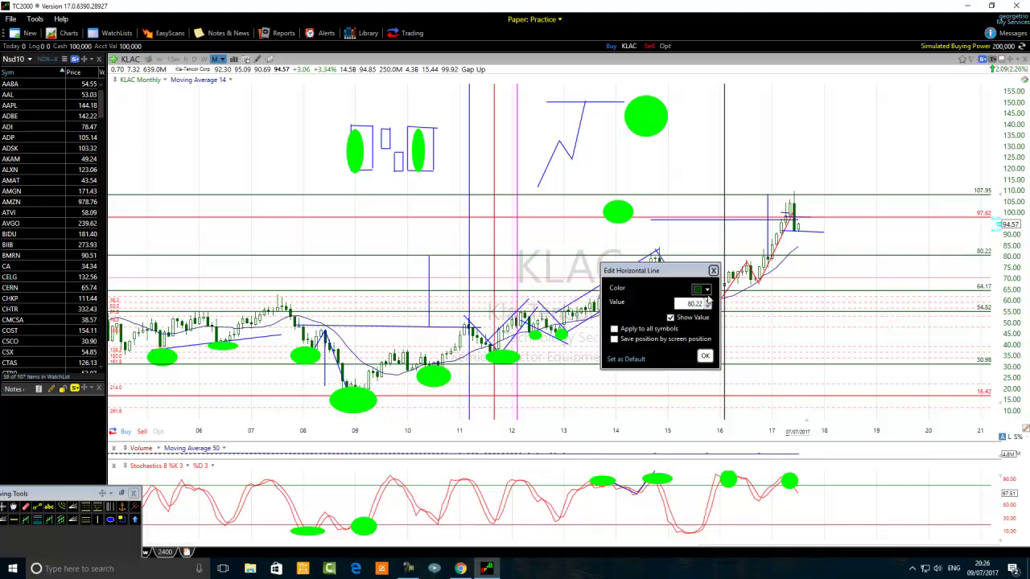
{"action": "left_click", "coordinate": [702, 291]}
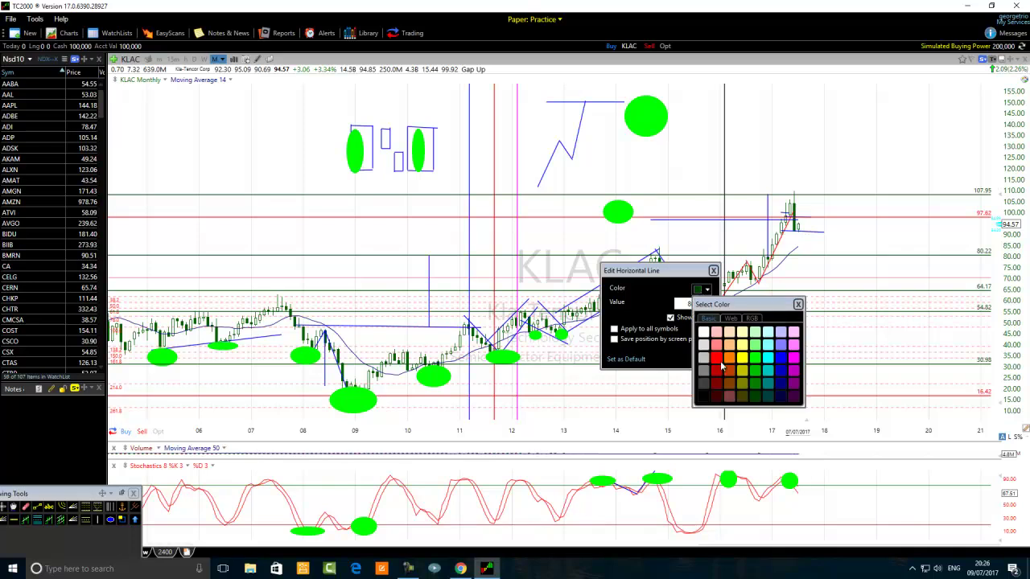
{"action": "left_click", "coordinate": [716, 358]}
{"action": "left_click", "coordinate": [710, 357]}
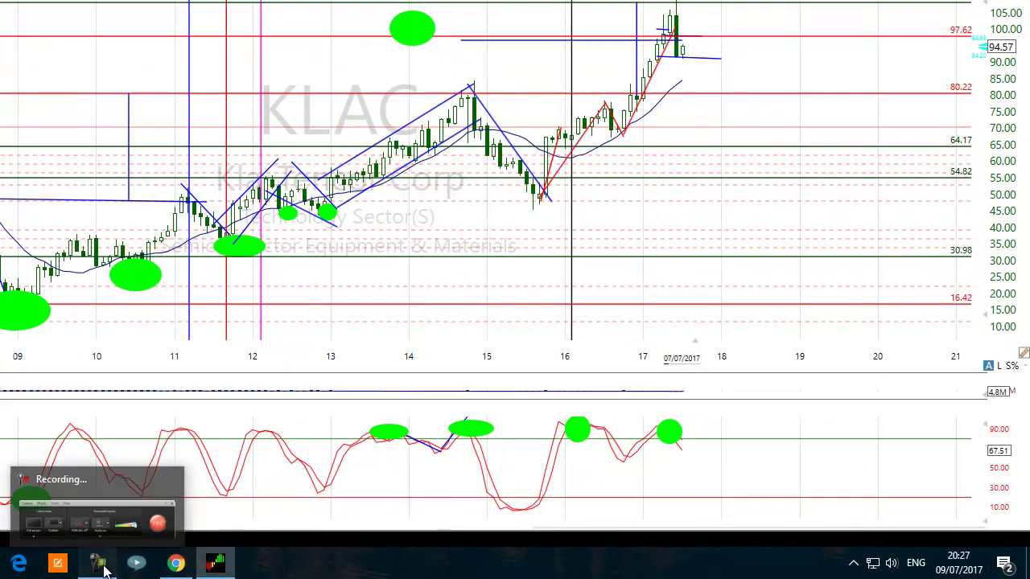
{"action": "left_click", "coordinate": [198, 565]}
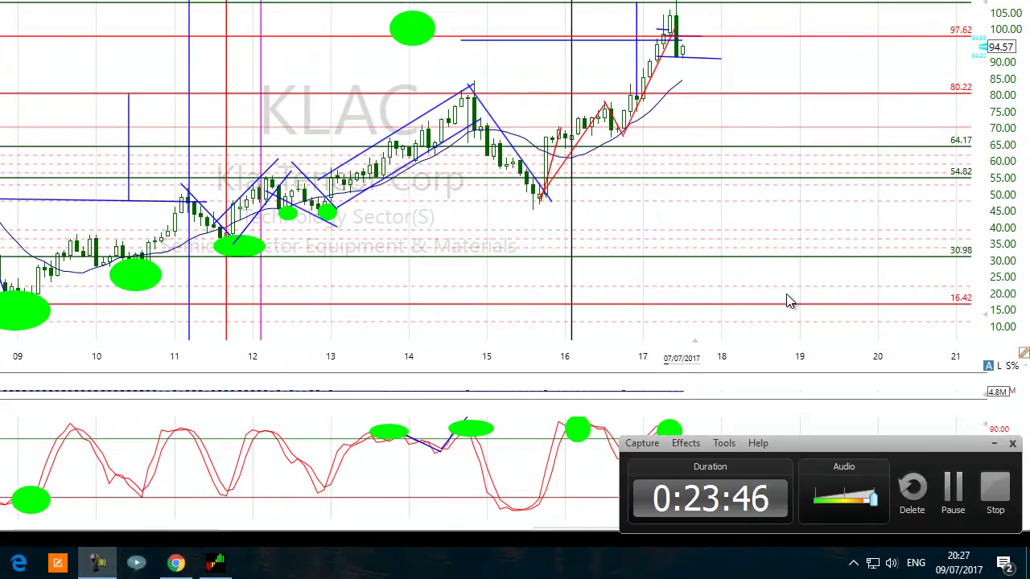